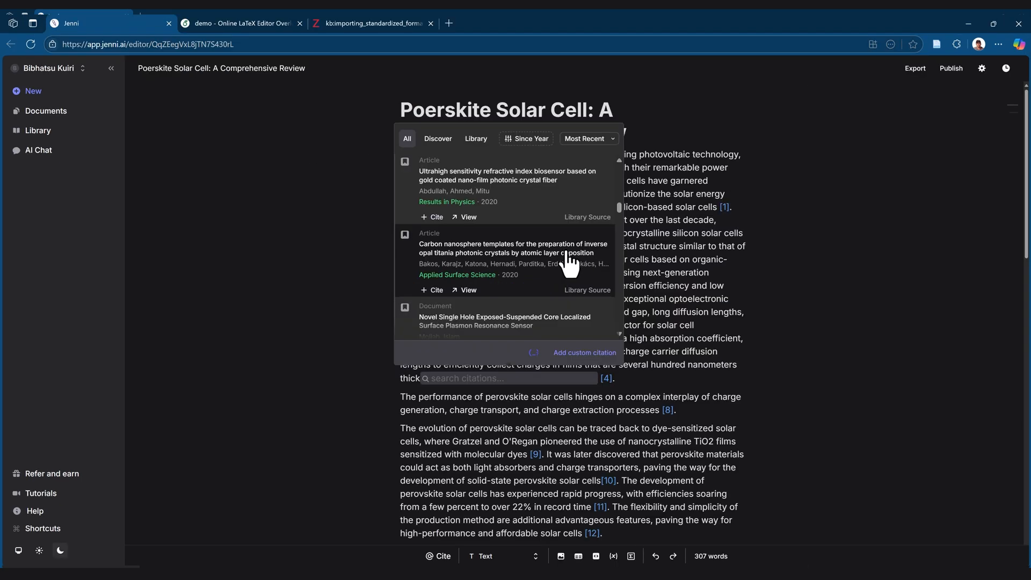
Limit the citation results to publications since 2025 and cite the Physchem article on magnetron-sputtered amorphous carbon films after the word "thick".
scroll(537, 266, down, 8)
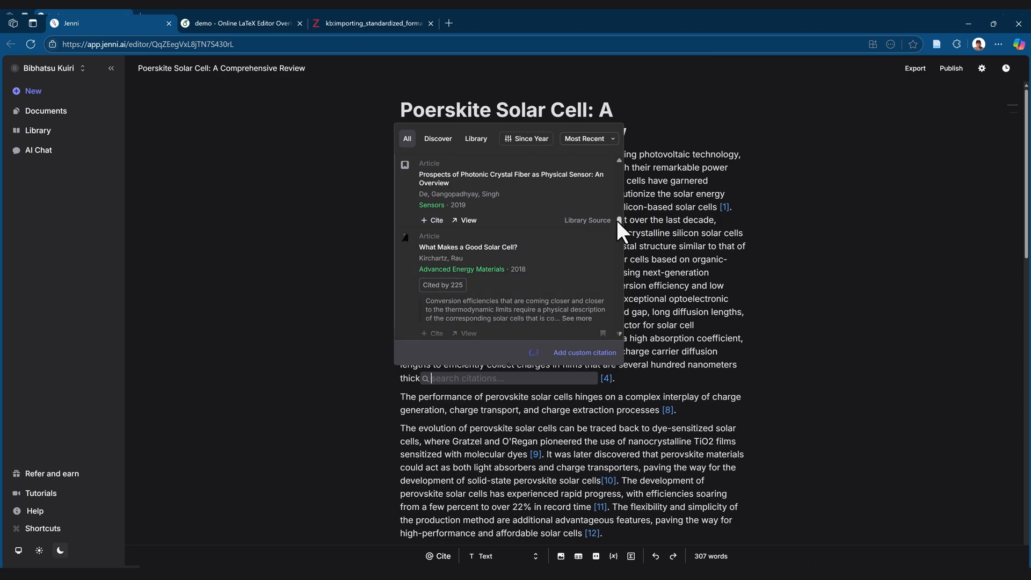
drag(621, 216, 618, 242)
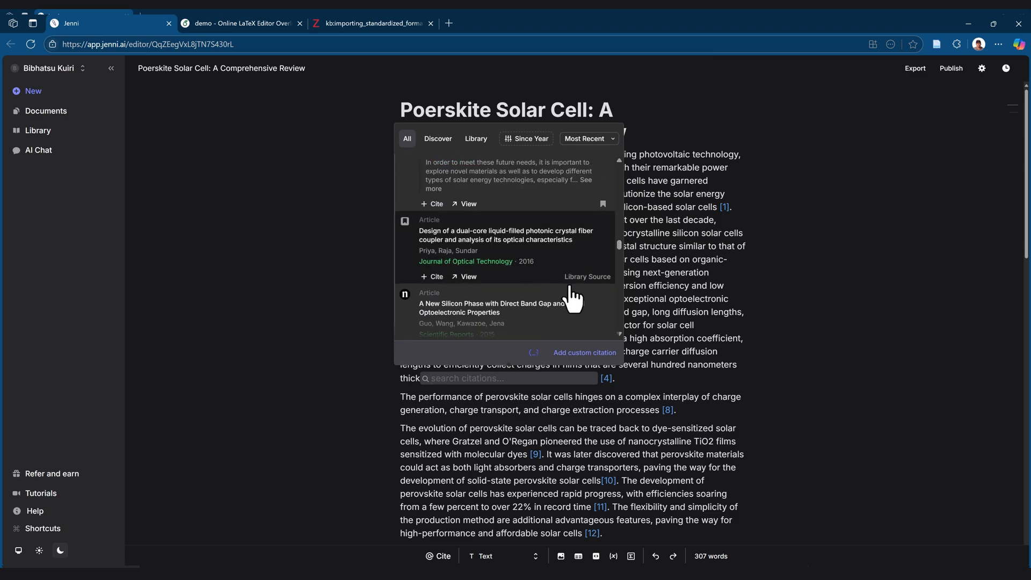
scroll(568, 292, down, 3)
scroll(461, 296, down, 3)
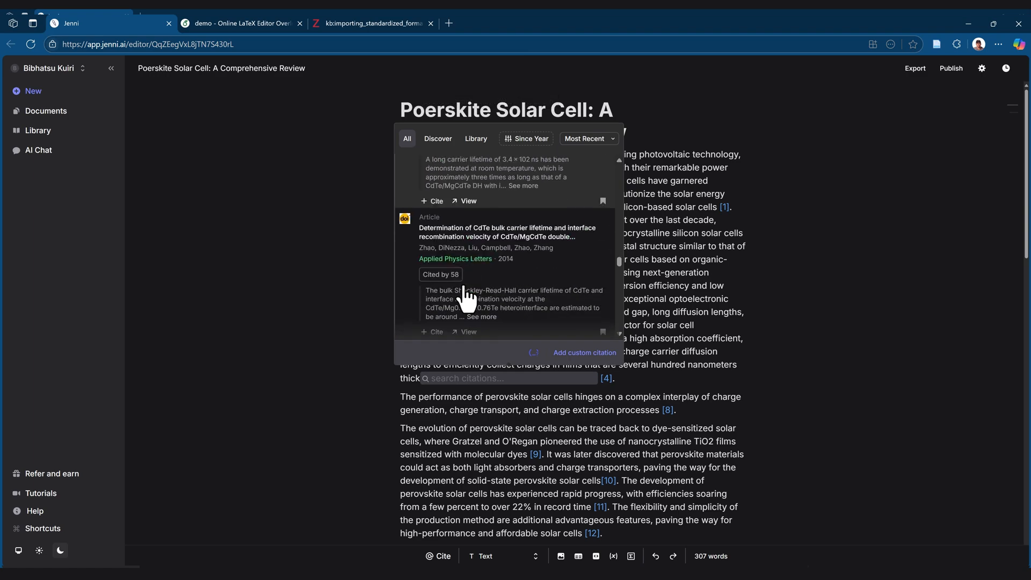
scroll(516, 311, down, 3)
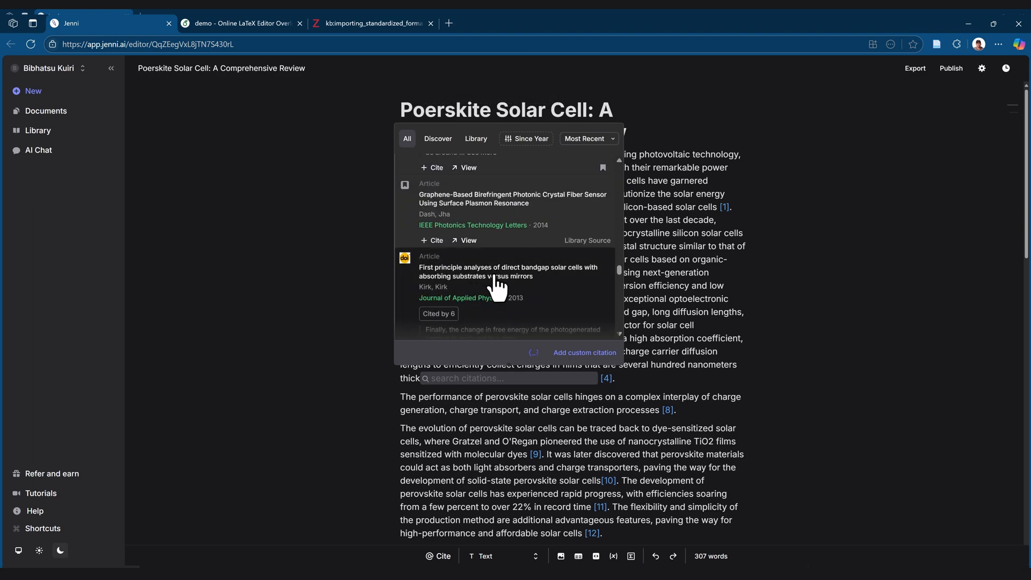
click(535, 139)
click(566, 205)
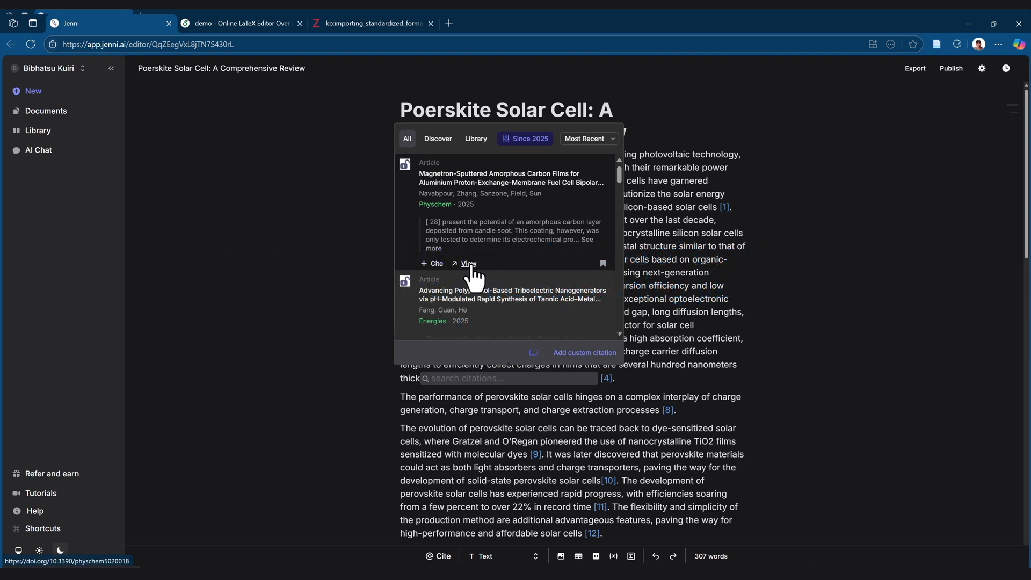
click(435, 264)
key(Escape)
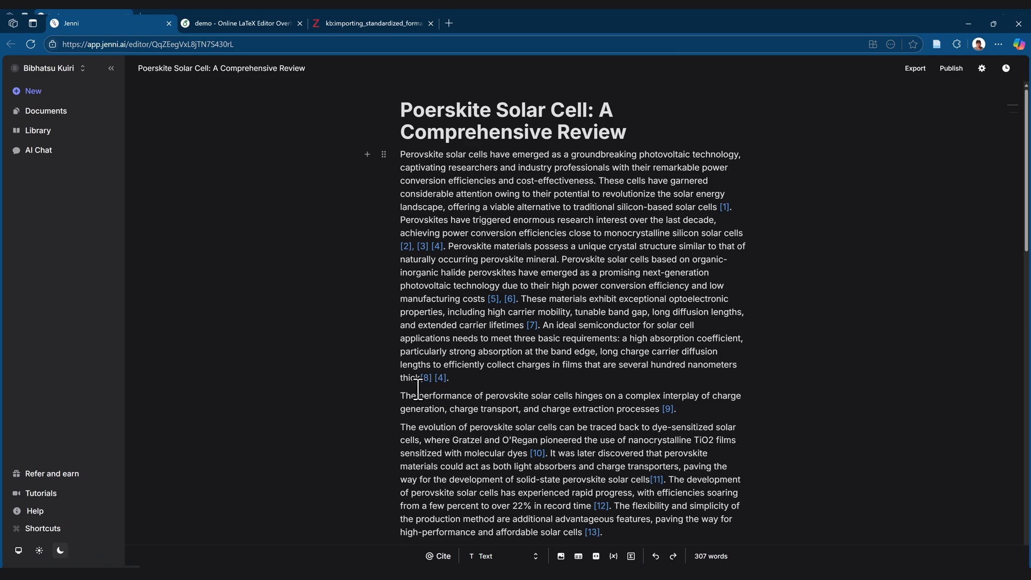
Examine the IEEE reference list at the end of the perovskite solar cell review.
scroll(483, 381, down, 10)
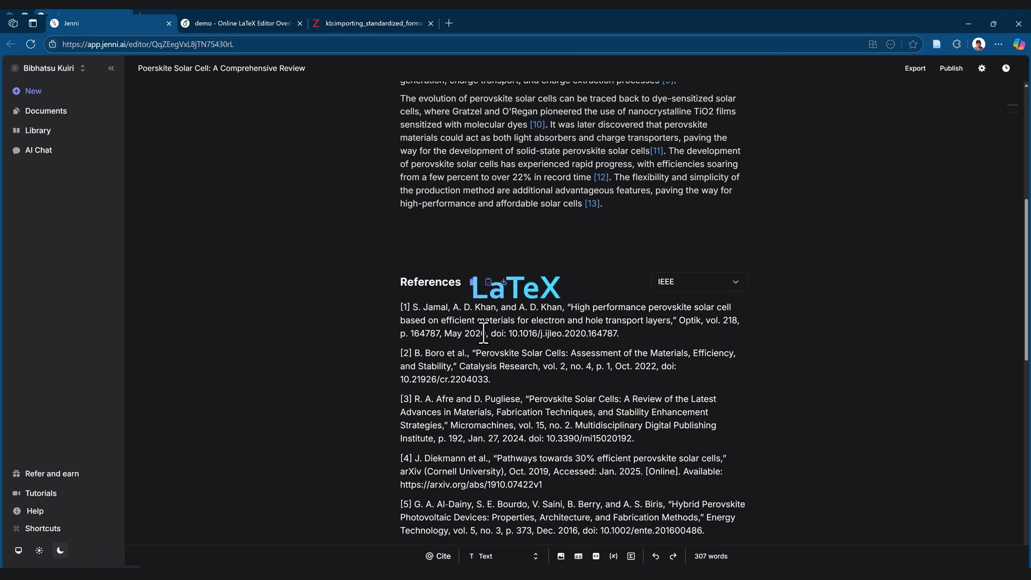
scroll(487, 404, down, 6)
scroll(535, 223, up, 5)
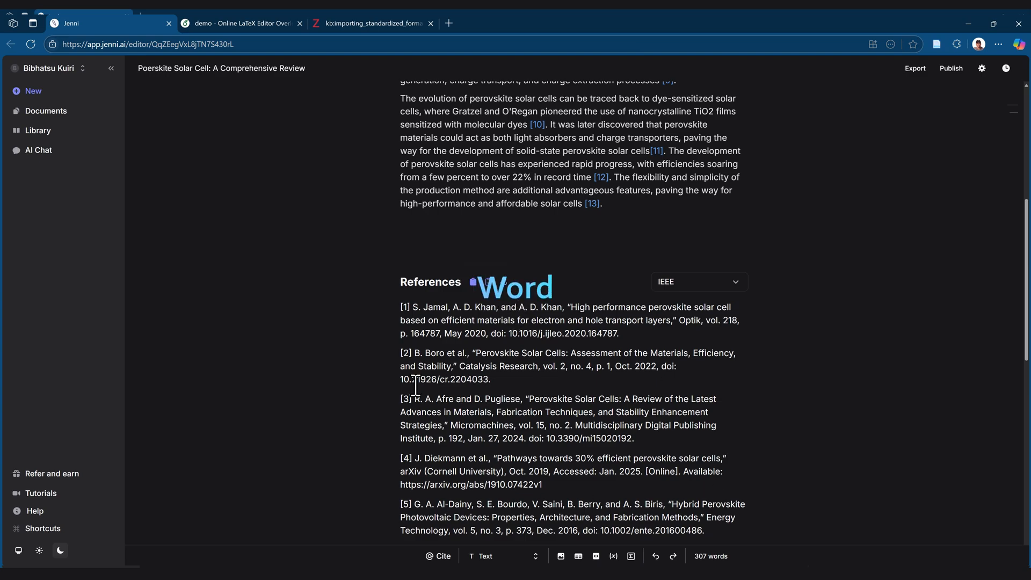
Switch to Zotero, move its window higher and open the available actions for the jenni collection.
key(alt+Tab)
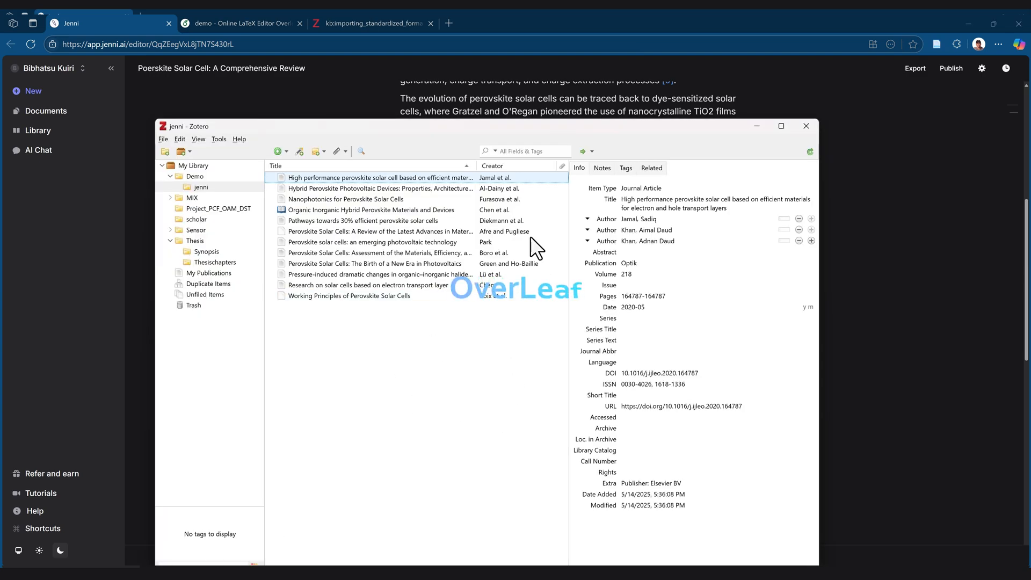
drag(604, 125, 638, 74)
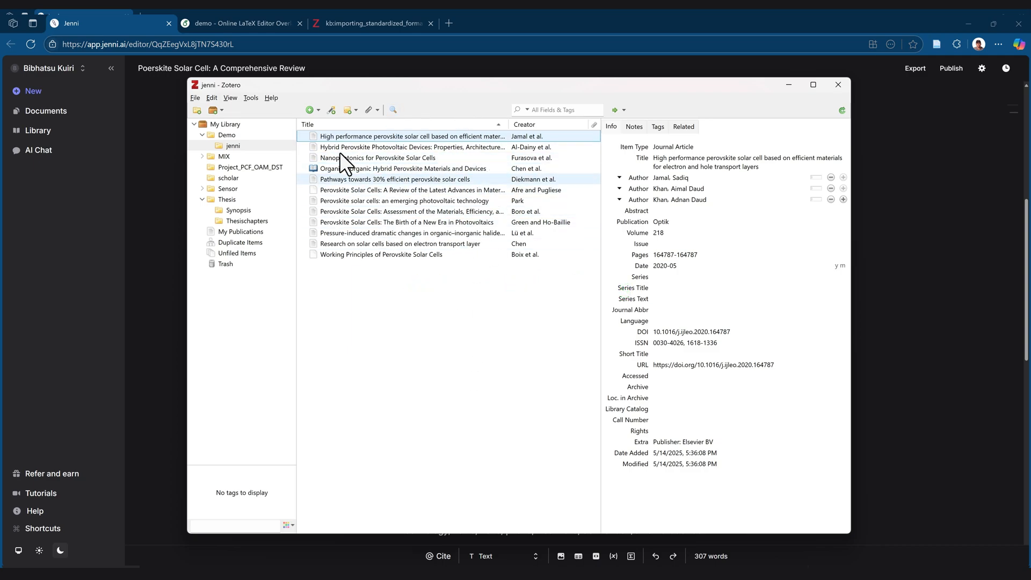
click(234, 144)
right_click(234, 144)
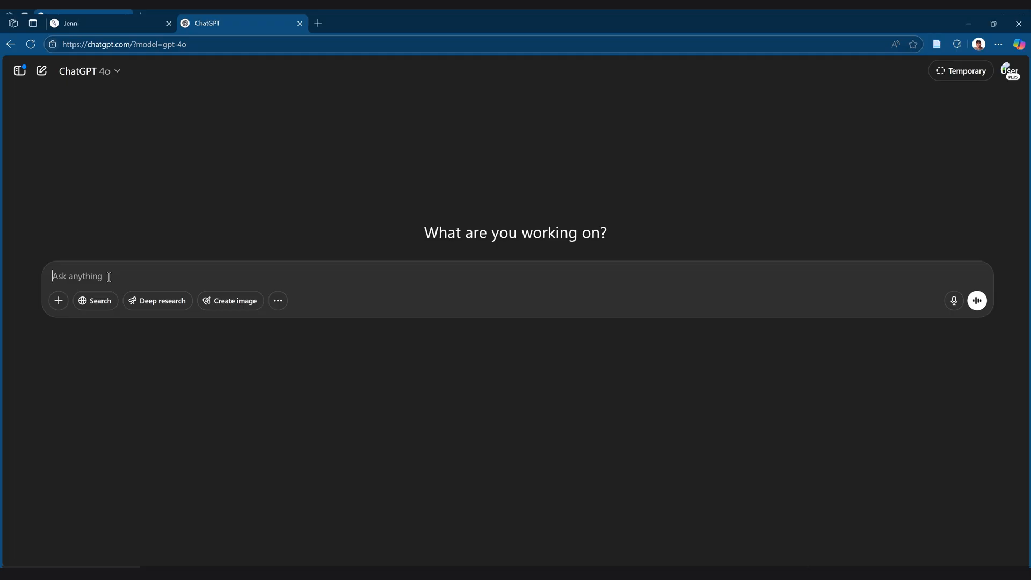
Ask ChatGPT to "write a research review article introduction section with citation on thermoelectric generators" and review the references in its answer.
text(write a research review article )
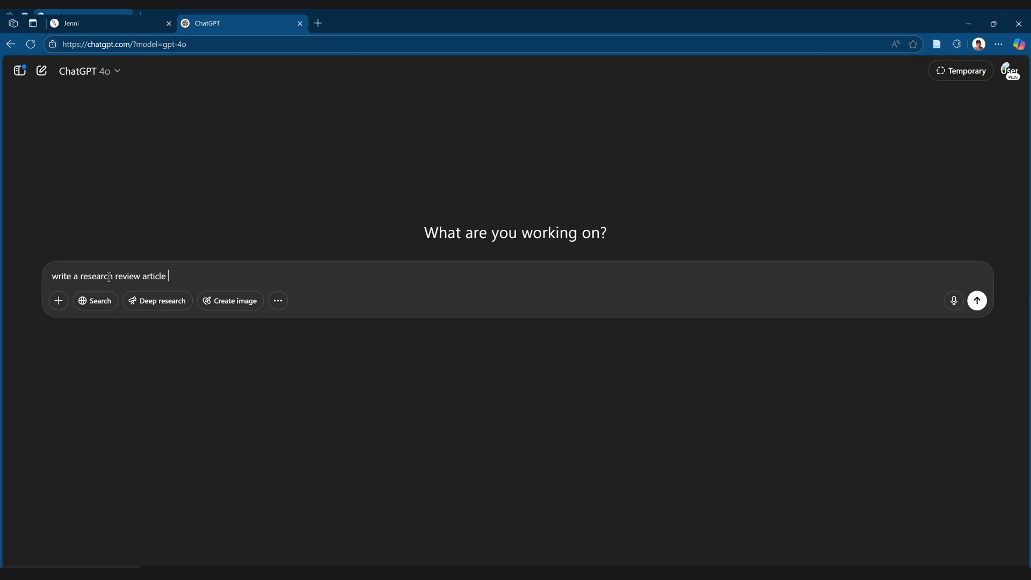
text(introduction section with citation on thermoelectric gene)
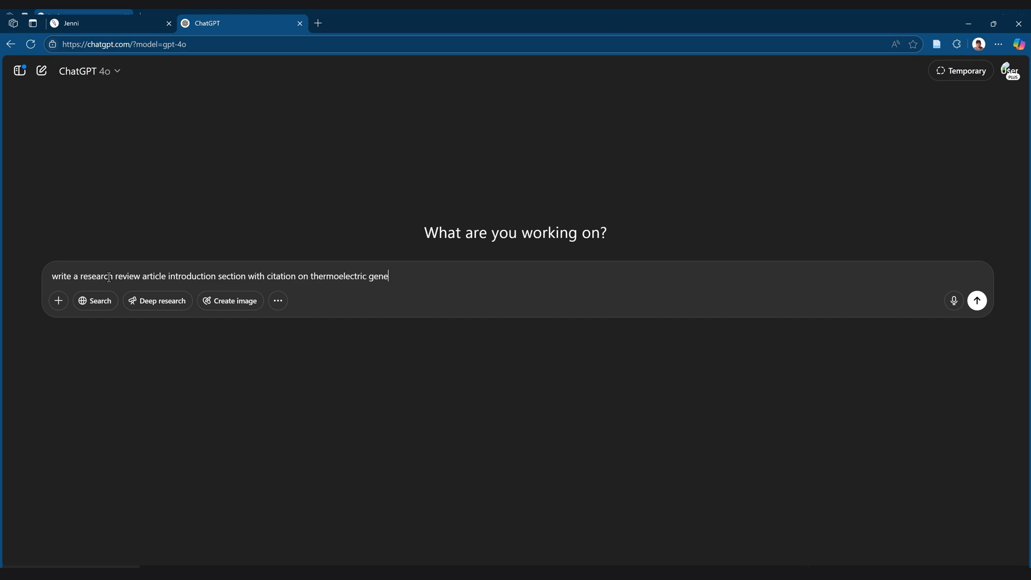
text(rators)
key(Return)
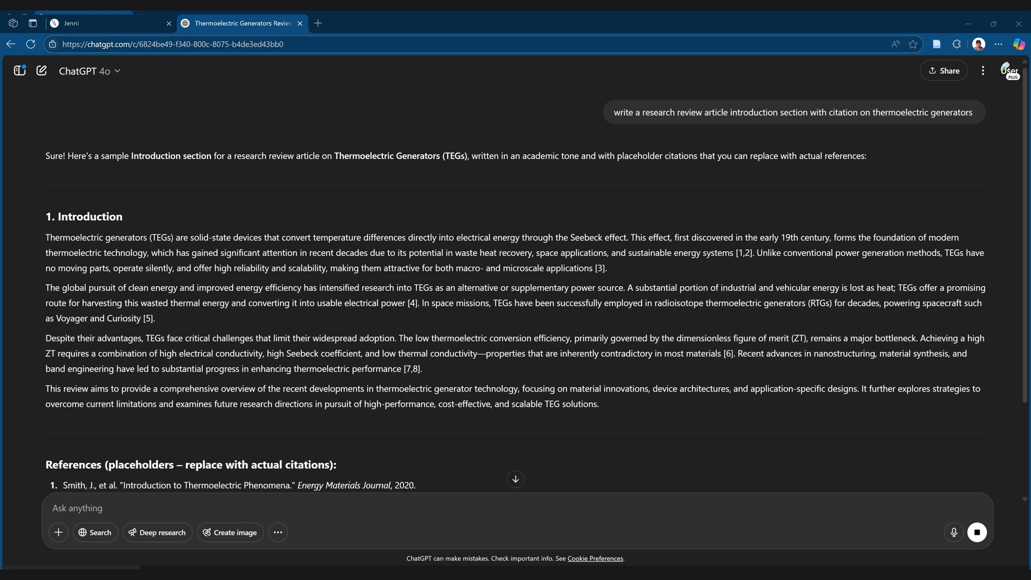
scroll(606, 431, down, 5)
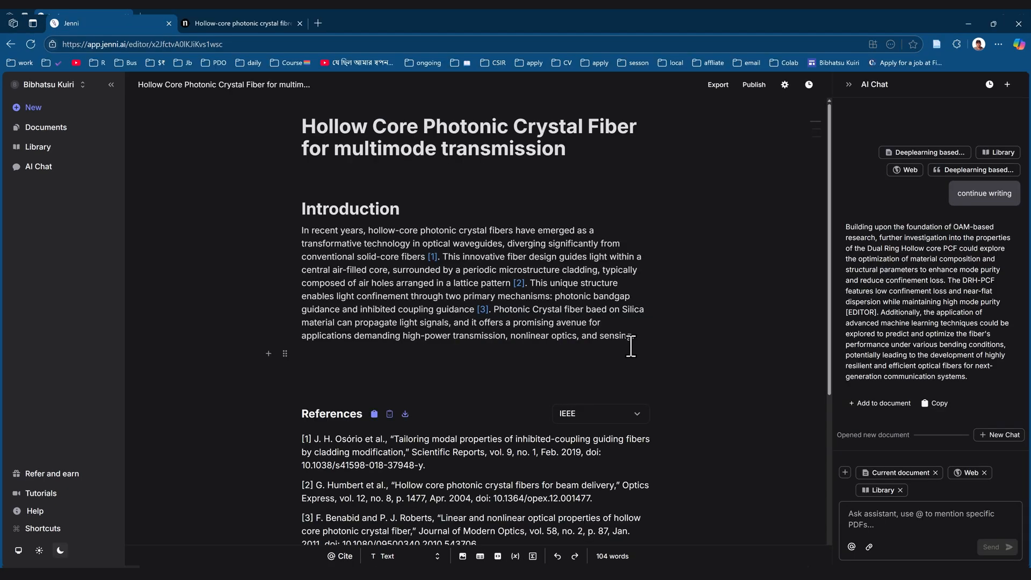
View the Nature Photonics article on hollow-core photonic crystal fibres for gas-based nonlinear optics, and return to the Jenni editor.
click(230, 21)
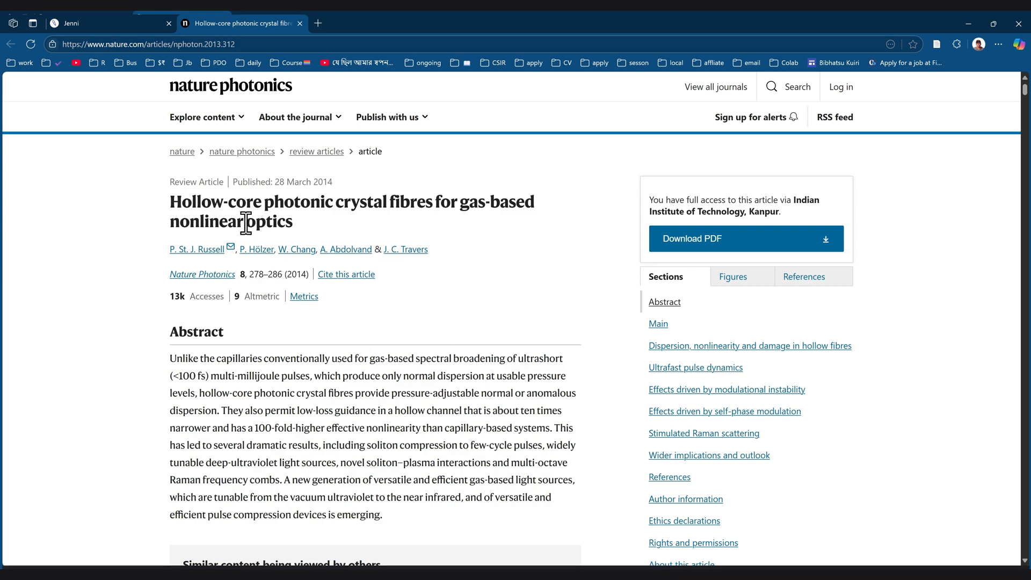
click(119, 27)
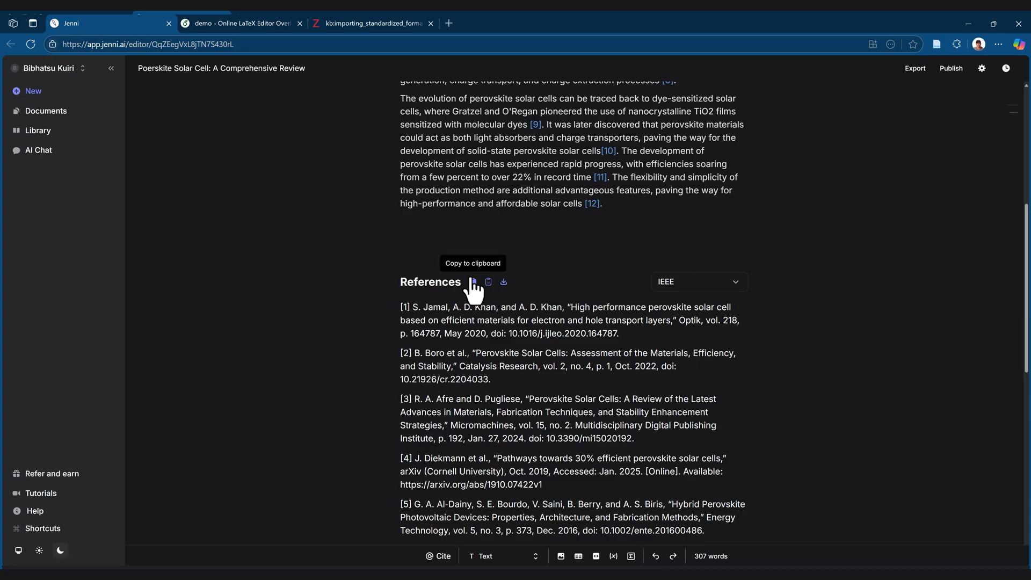
Copy the perovskite review's reference list to the clipboard, first as formatted text and again as BibTeX.
click(473, 282)
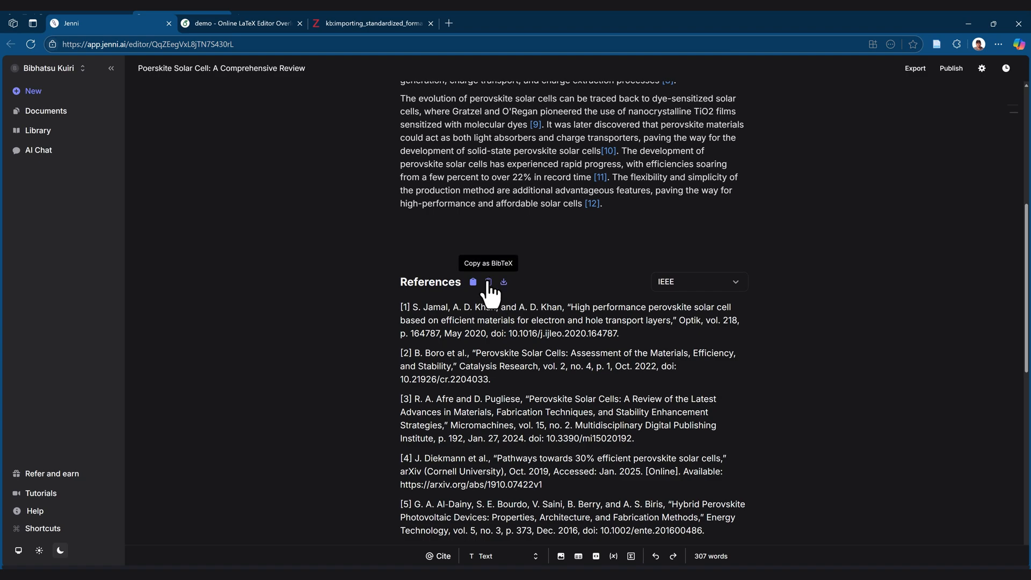
click(488, 282)
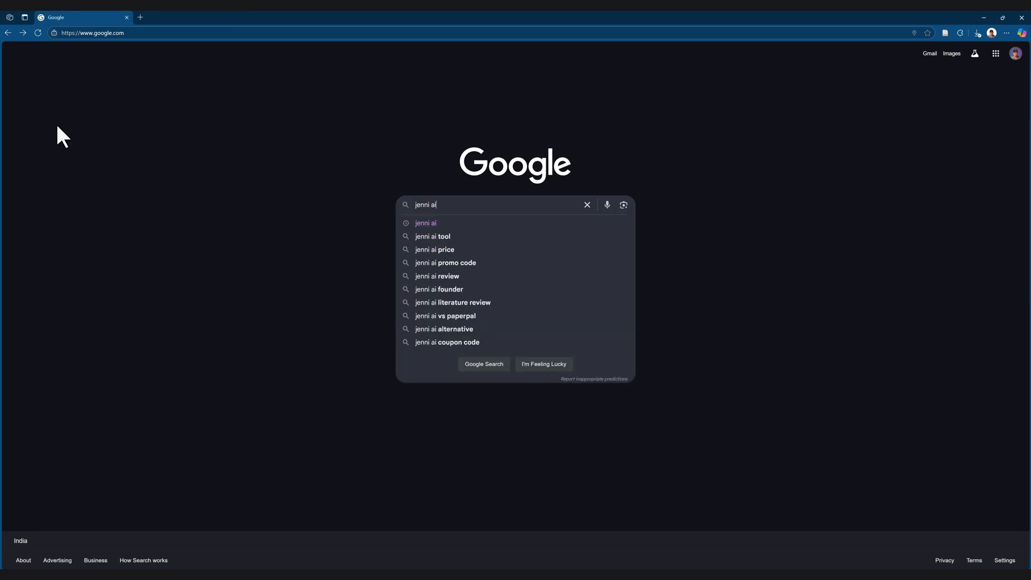
Search Google for "jenni ai", open the official Jenni AI website and go to its login.
key(Return)
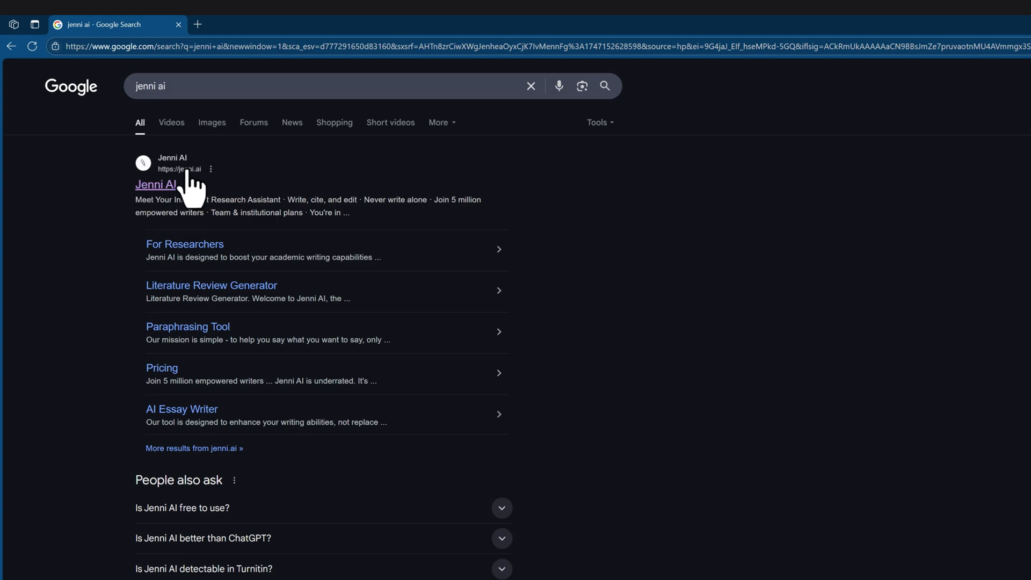
click(162, 188)
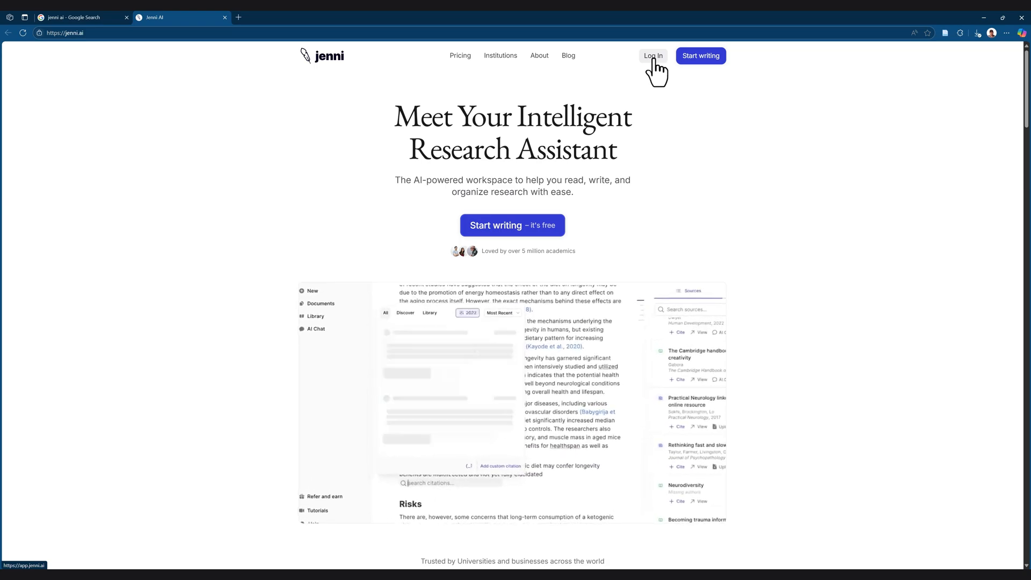
click(654, 56)
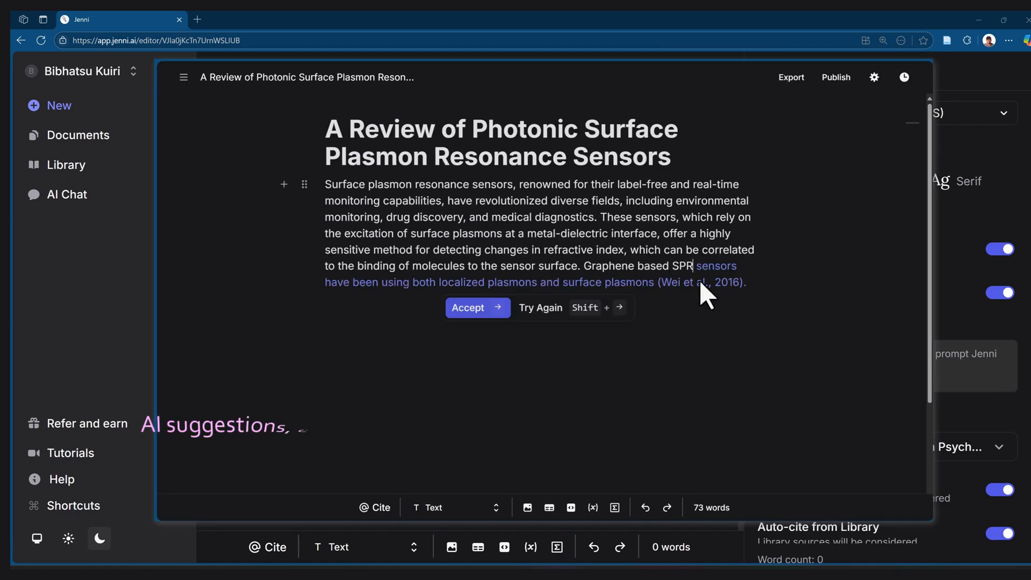
Accept four consecutive AI-suggested passages with citations in the review of photonic surface plasmon resonance sensors, starting with the graphene-based SPR sentence.
click(480, 317)
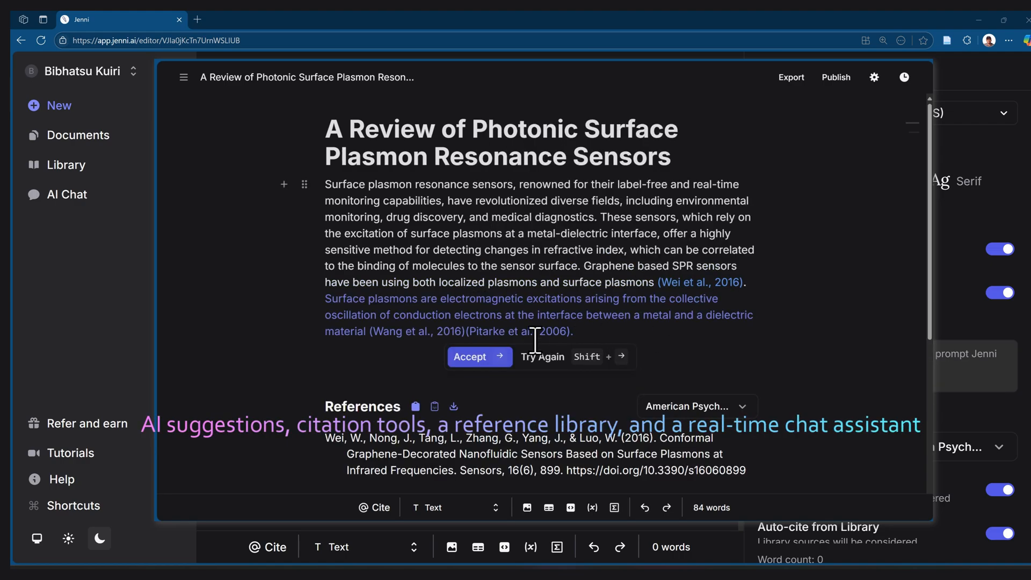
click(475, 359)
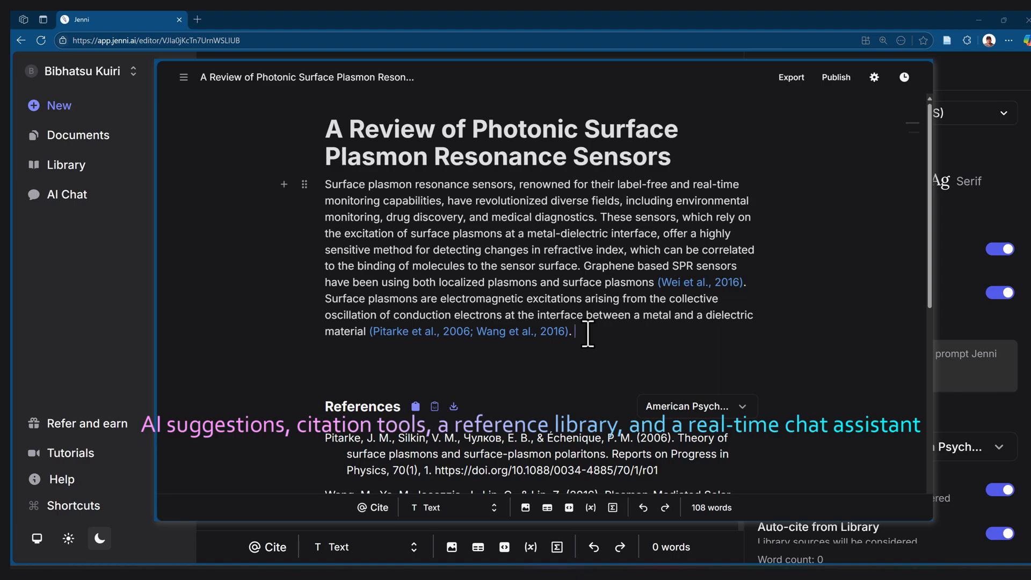
click(490, 395)
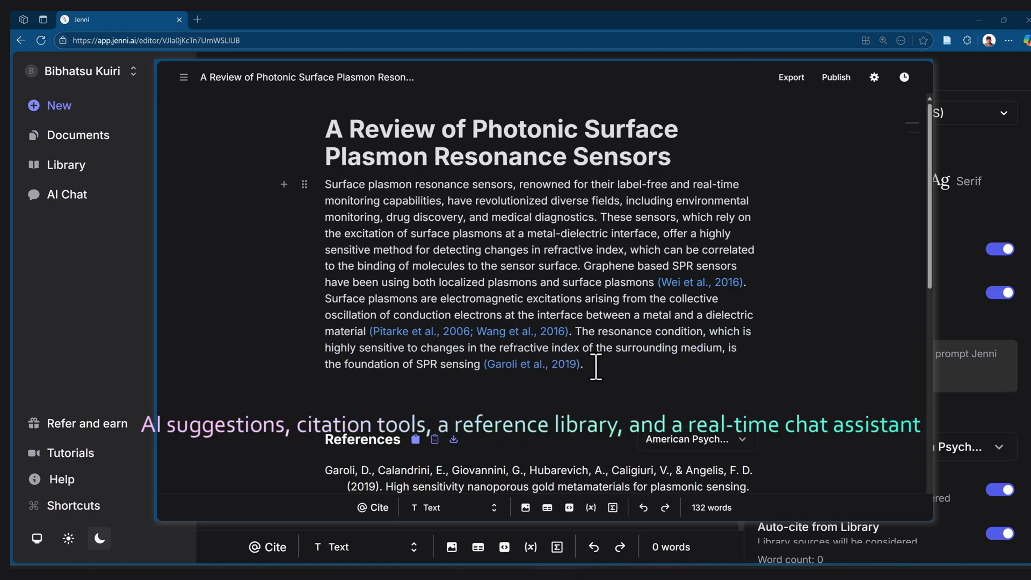
click(482, 438)
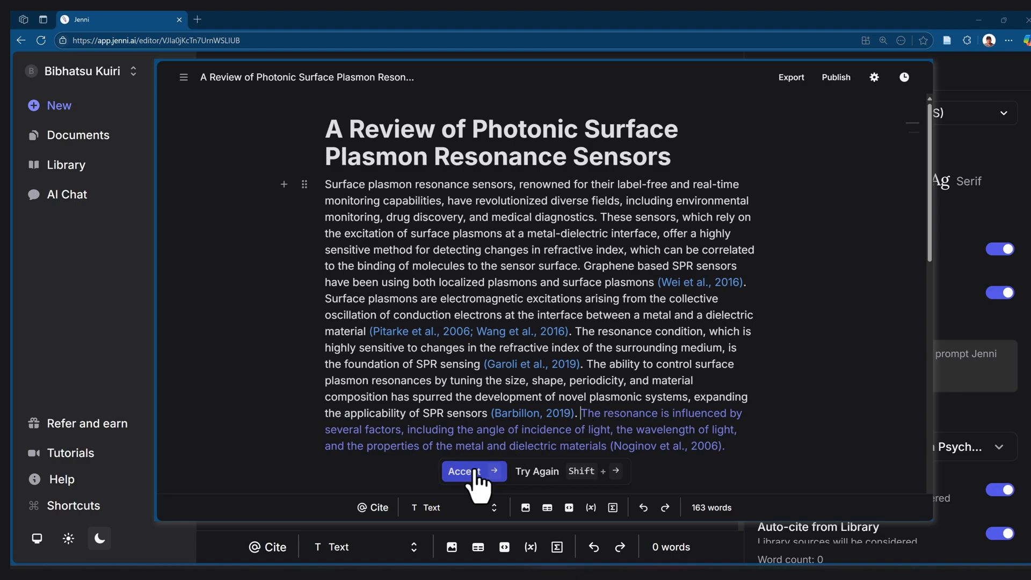
Request an alternative to the AI suggestion about factors influencing the resonance, at the end of the paragraph.
click(531, 472)
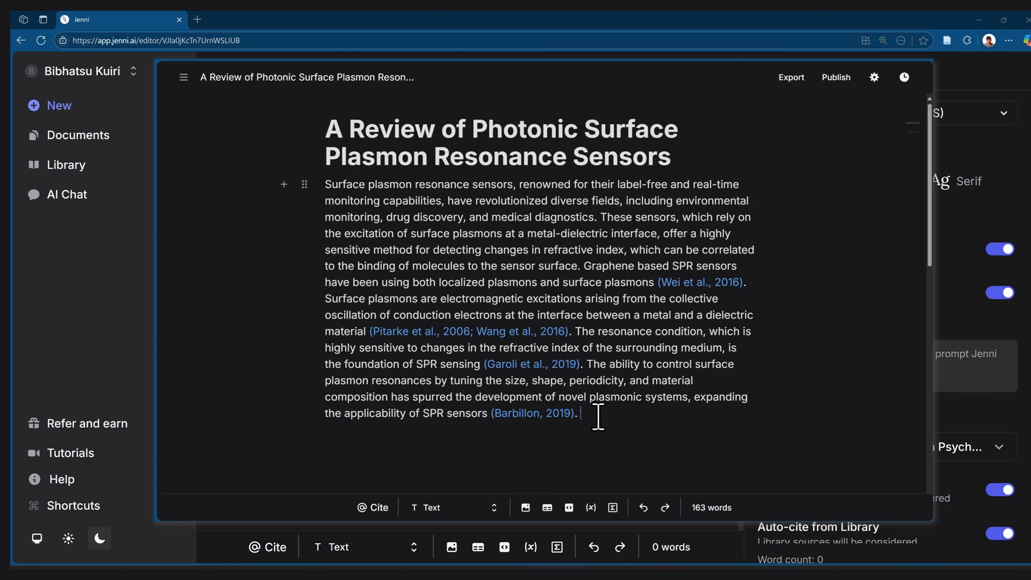
scroll(593, 416, down, 4)
click(585, 209)
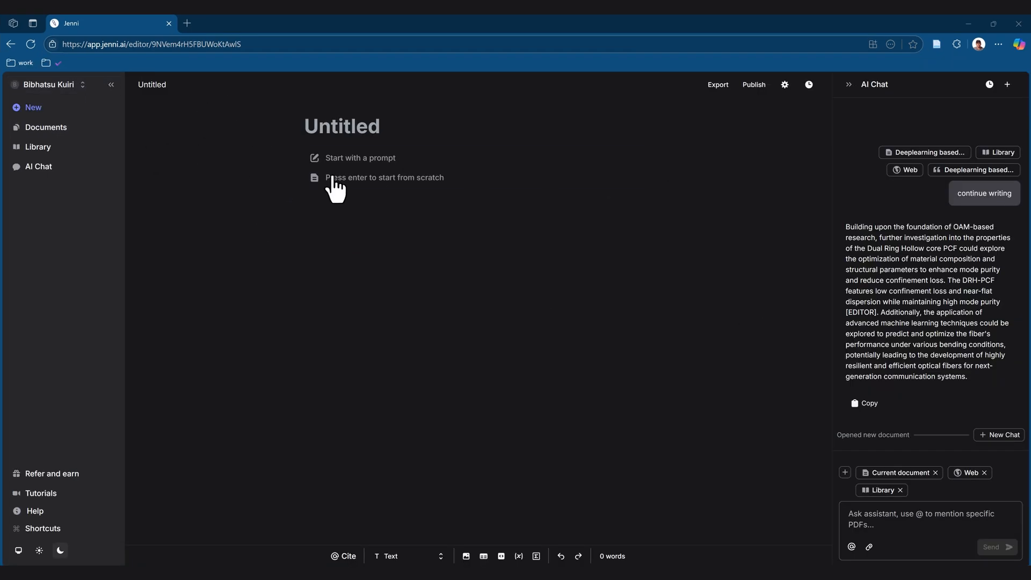
Create a new document from the prompt "research paper on hollow core photonic crystal fiber" with no outline.
click(39, 108)
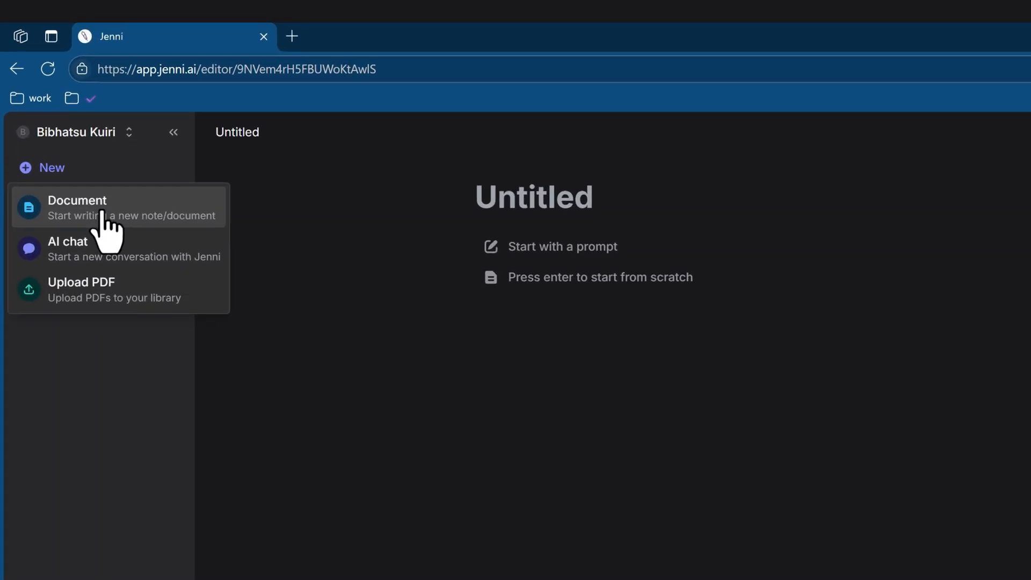
click(102, 213)
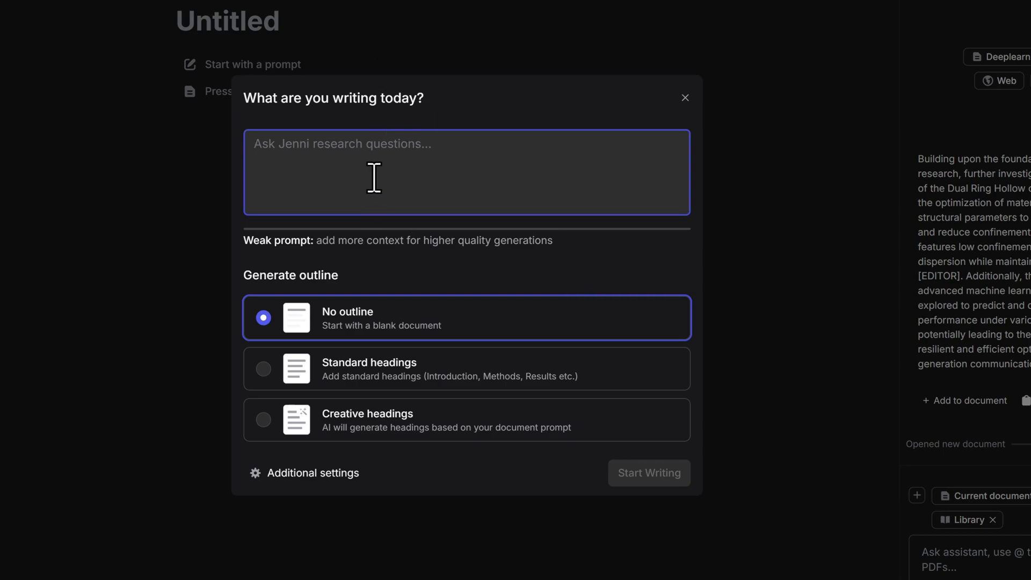
text(re)
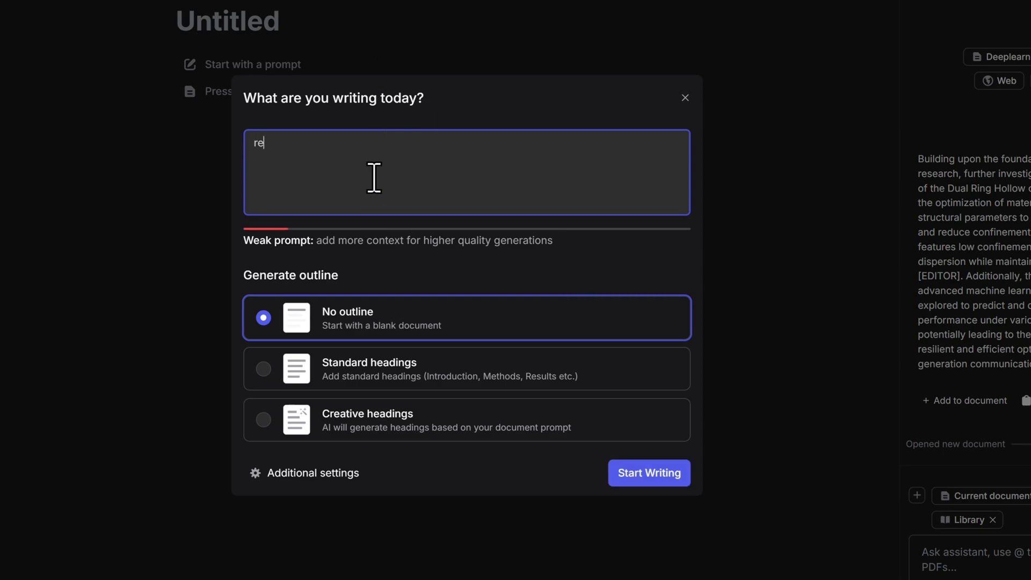
text(search paper on)
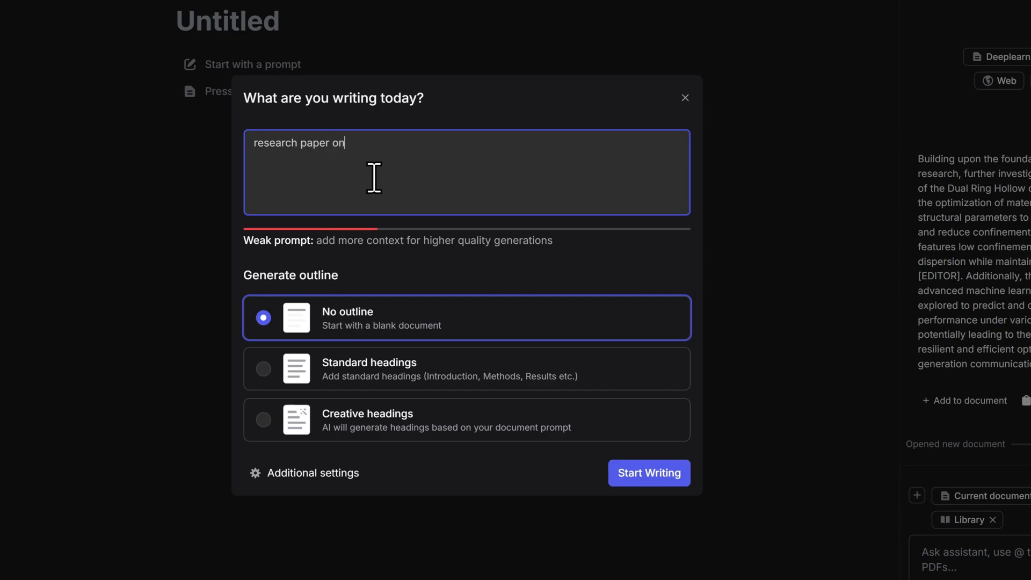
key(ctrl+v)
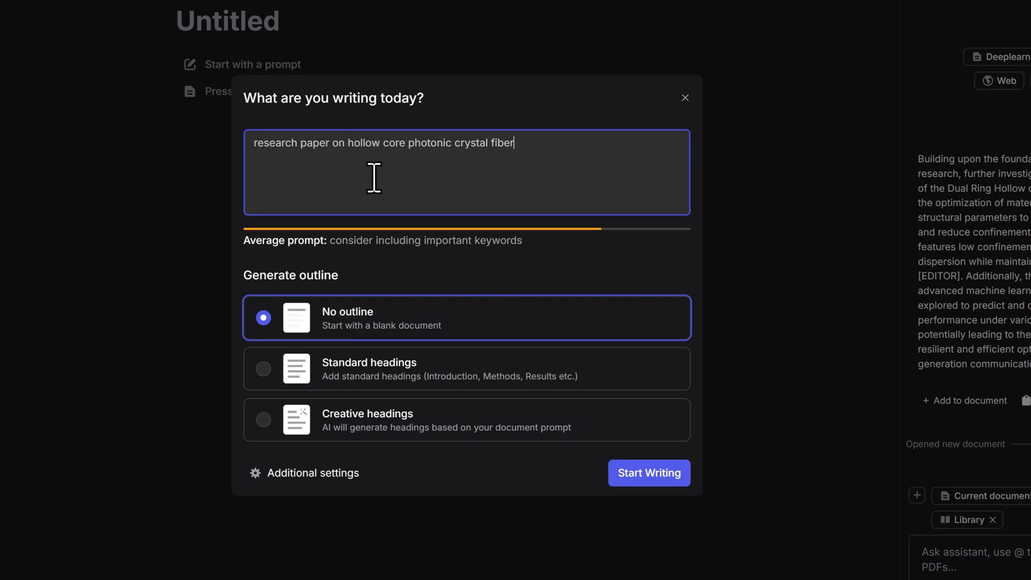
click(645, 477)
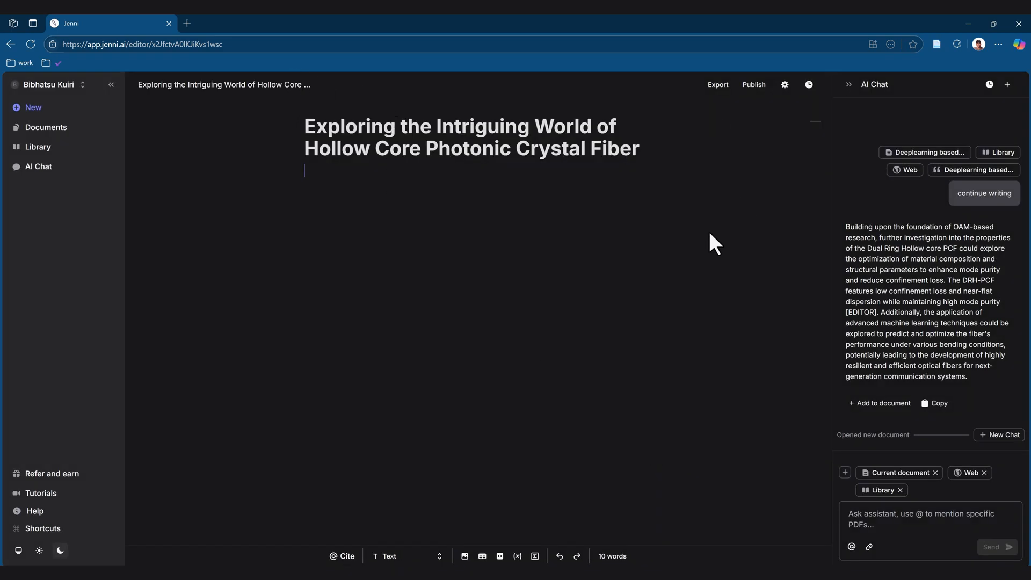
Change the document title to "Hollow Core Photonic Crystal Fiber for multimode transmission".
drag(638, 152, 300, 127)
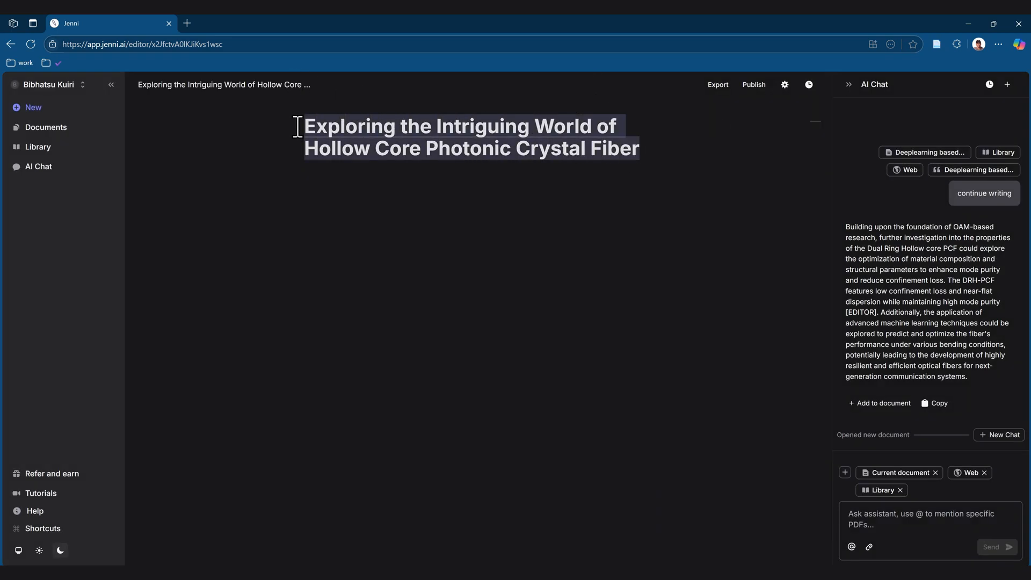
click(462, 137)
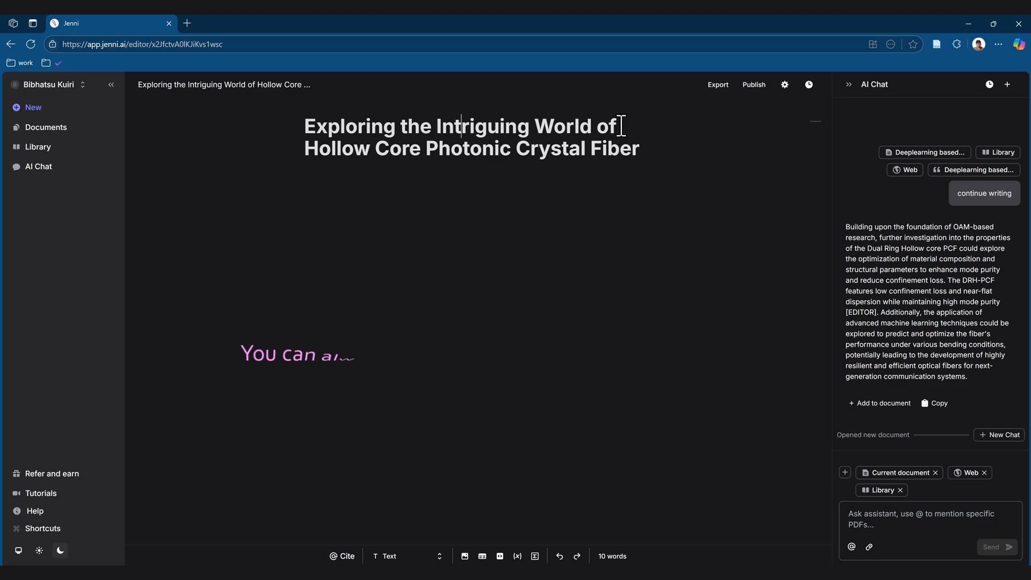
drag(620, 134, 280, 125)
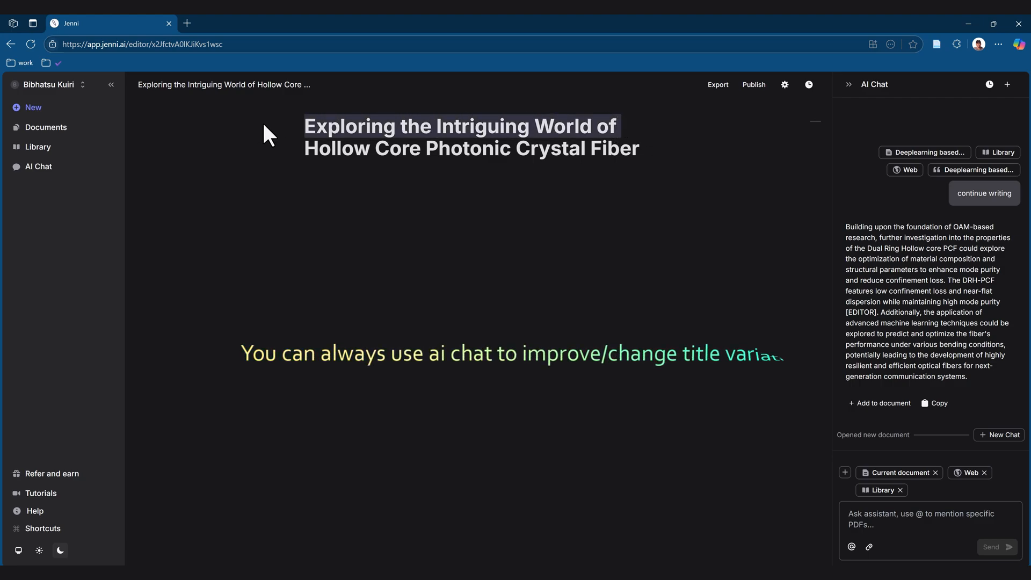
key(BackSpace)
key(End)
text(for )
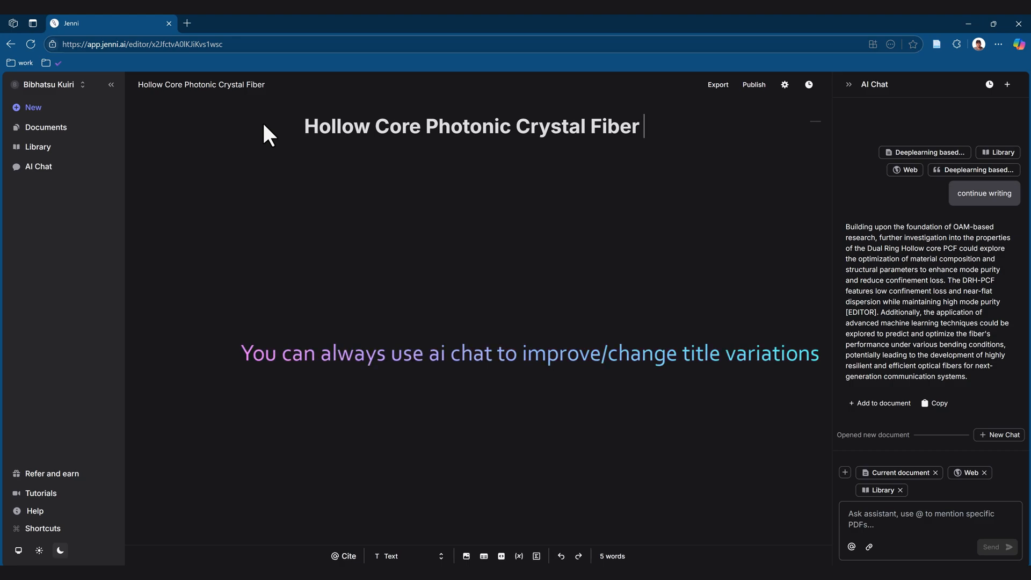
text(multimo)
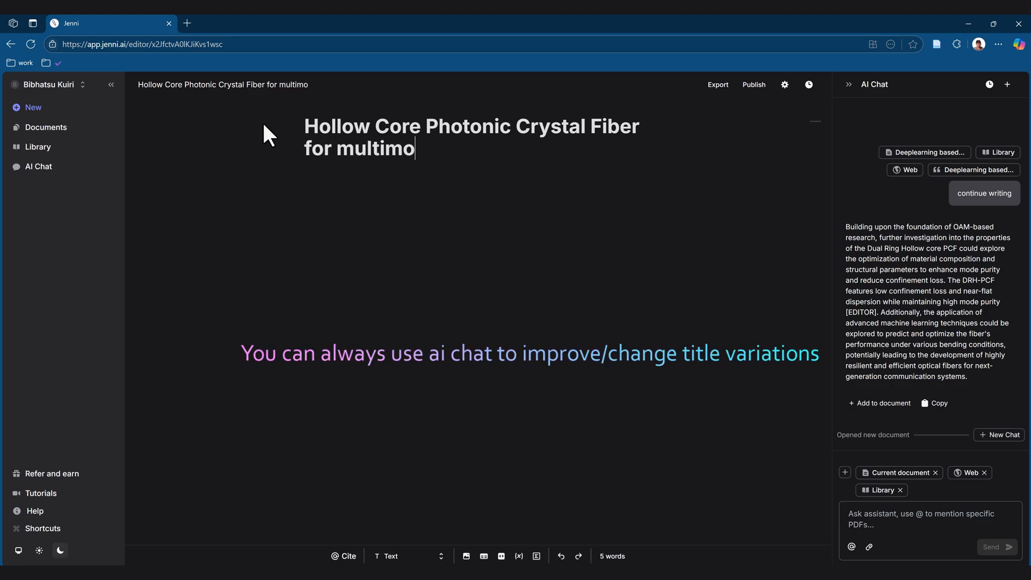
text(de trans)
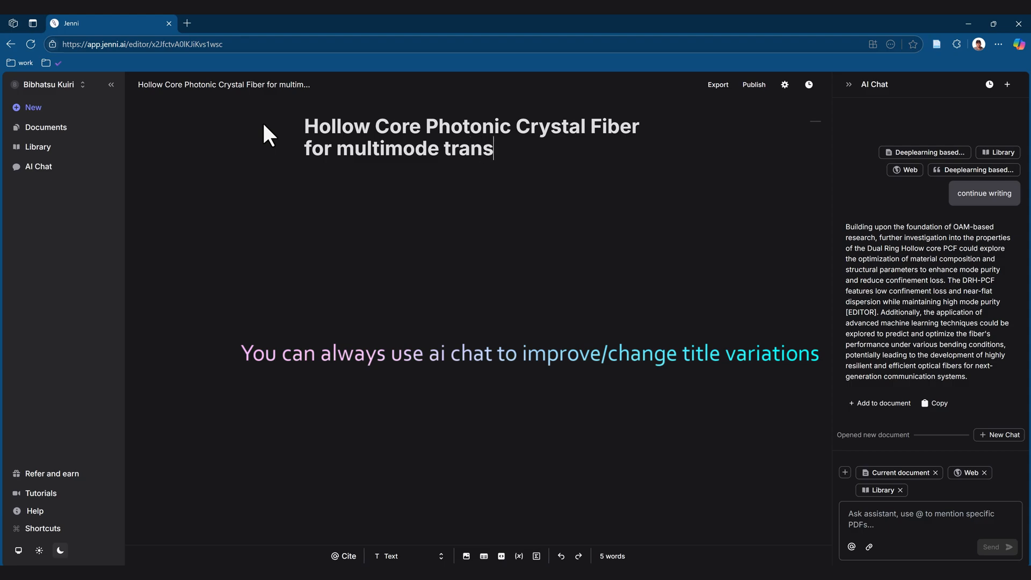
text(mission)
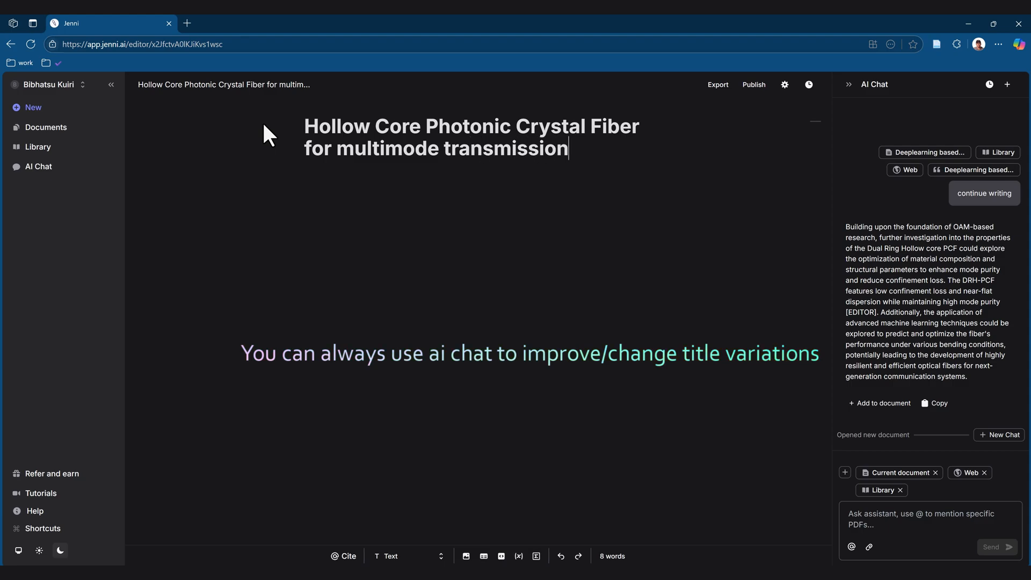
Add an "Introduction" section heading below the title, with an empty line between them, and format it as Heading 1.
click(428, 209)
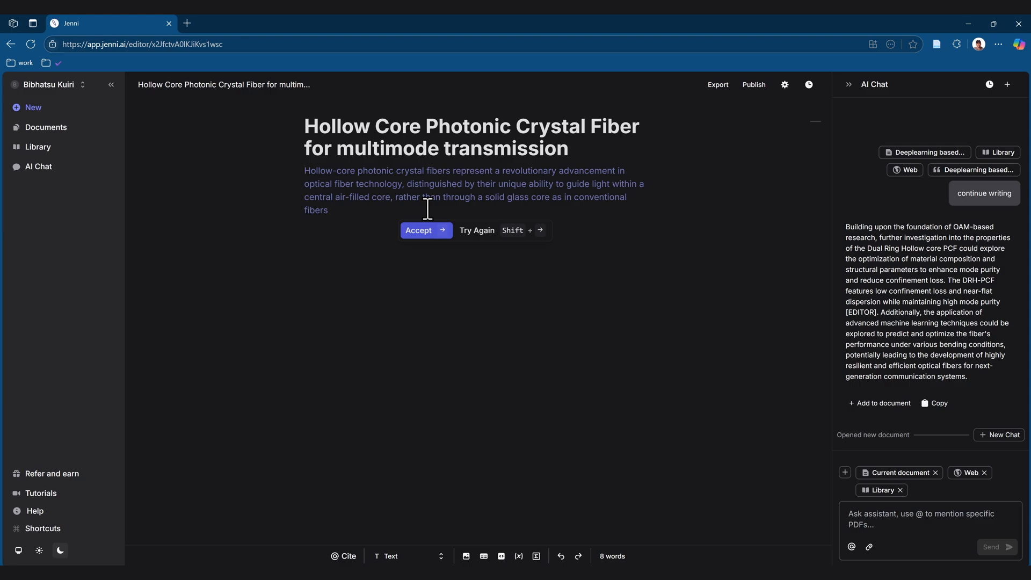
text(Introduction)
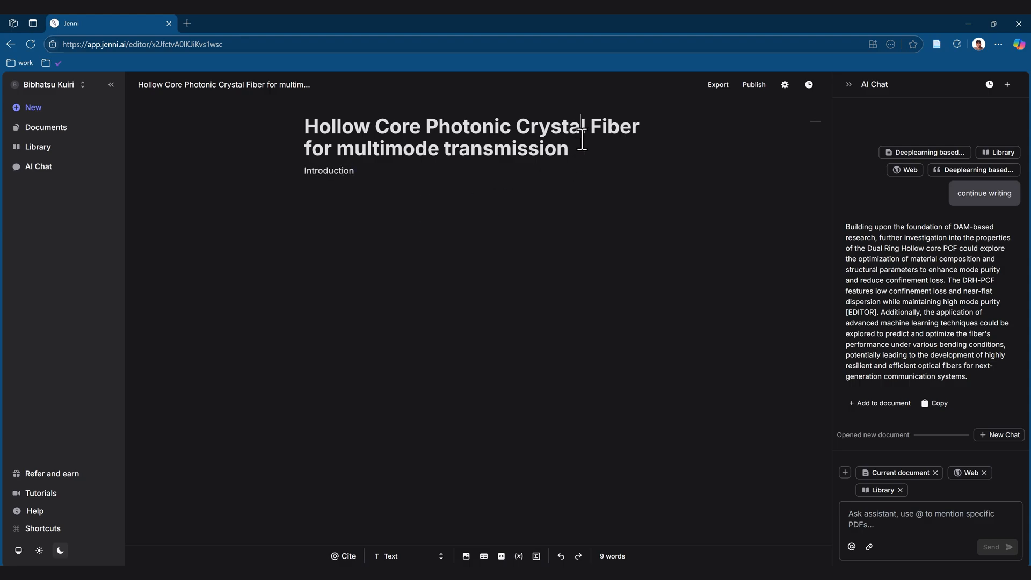
click(575, 154)
key(Return)
click(424, 555)
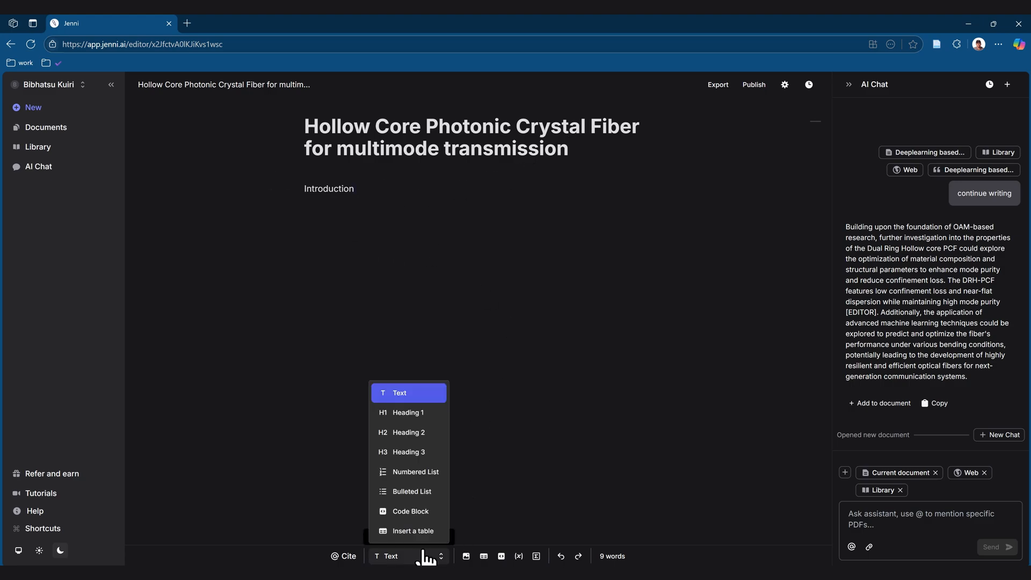
click(417, 413)
key(Return)
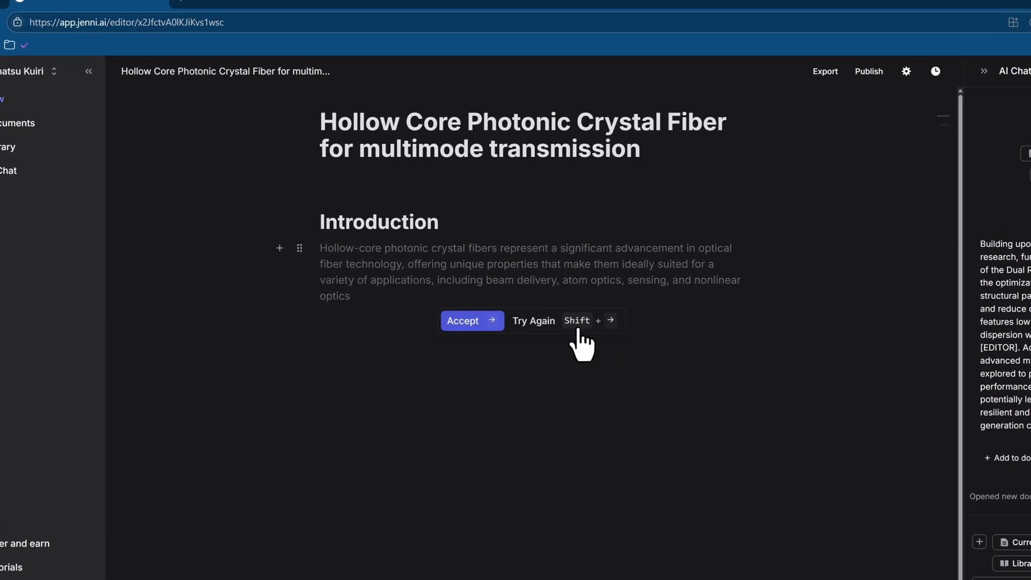
Accept an alternative AI opening passage under Introduction, and insert a paragraph above it starting "In recent years," completed with an alternative AI suggestion.
click(538, 321)
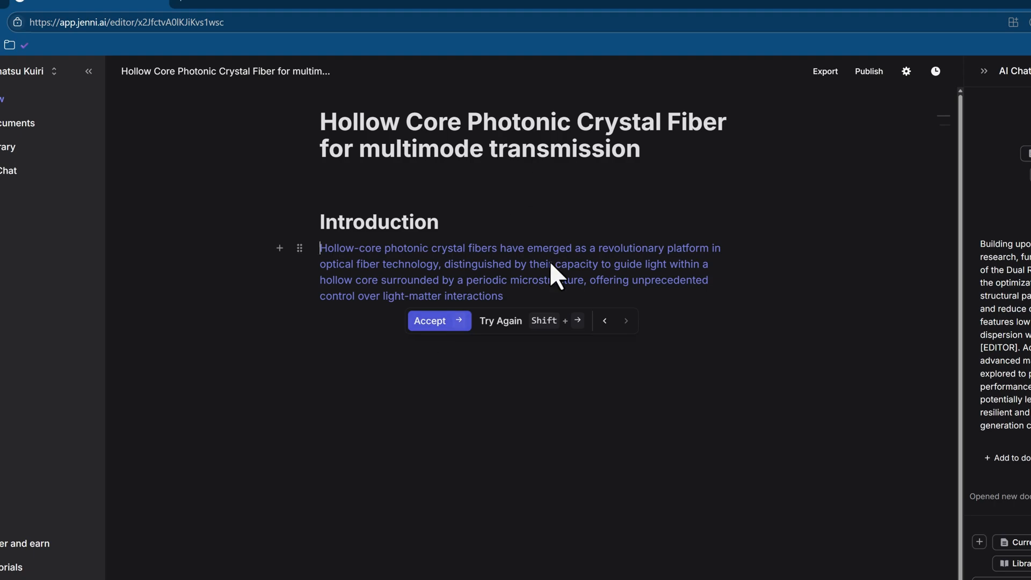
click(428, 321)
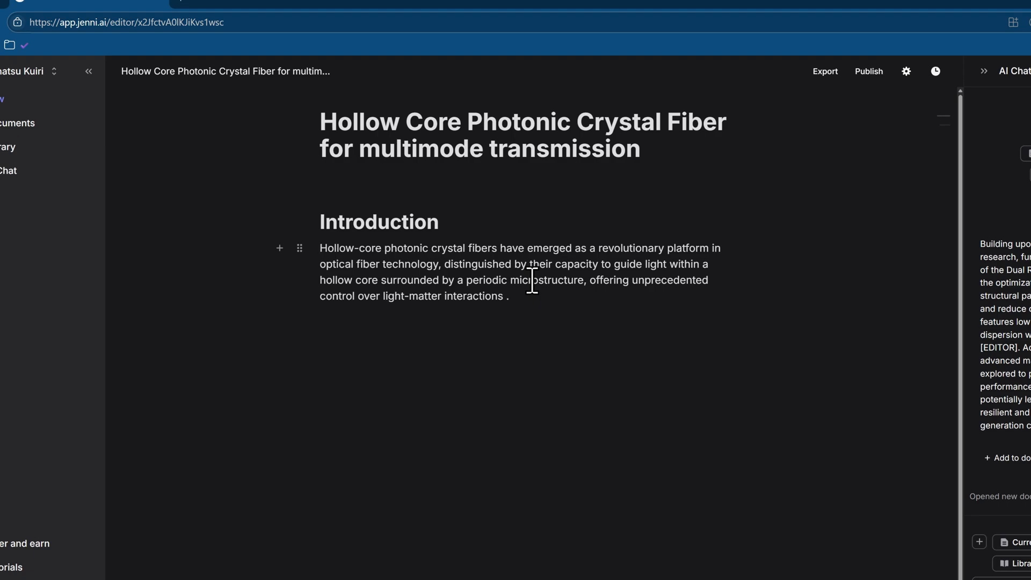
key(Return)
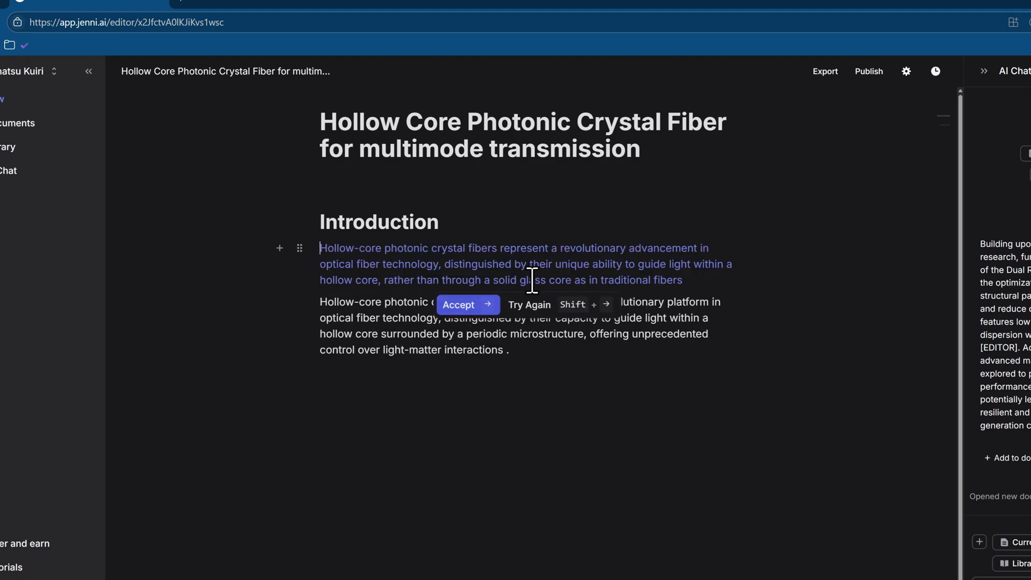
text(In recent years,)
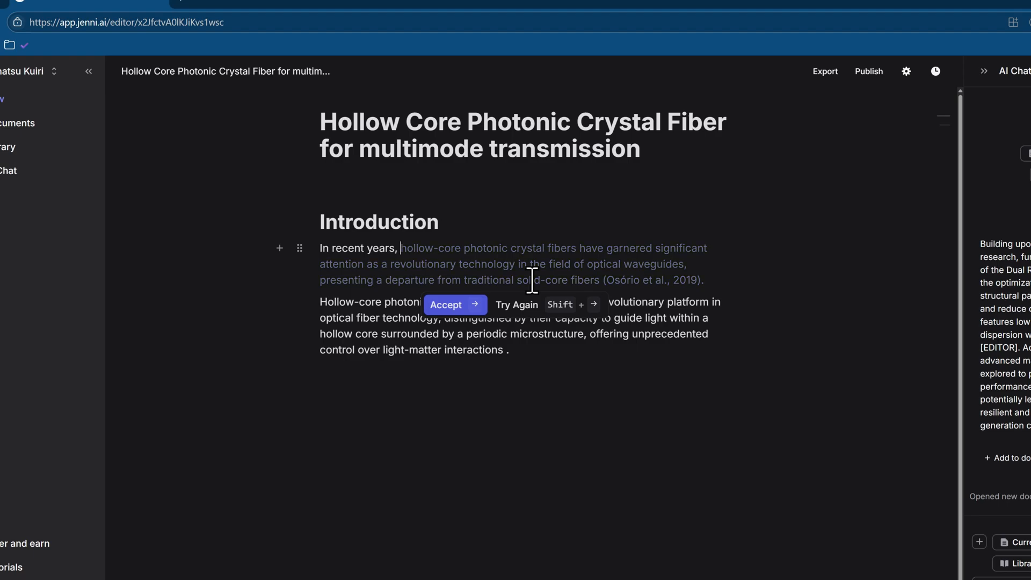
click(521, 309)
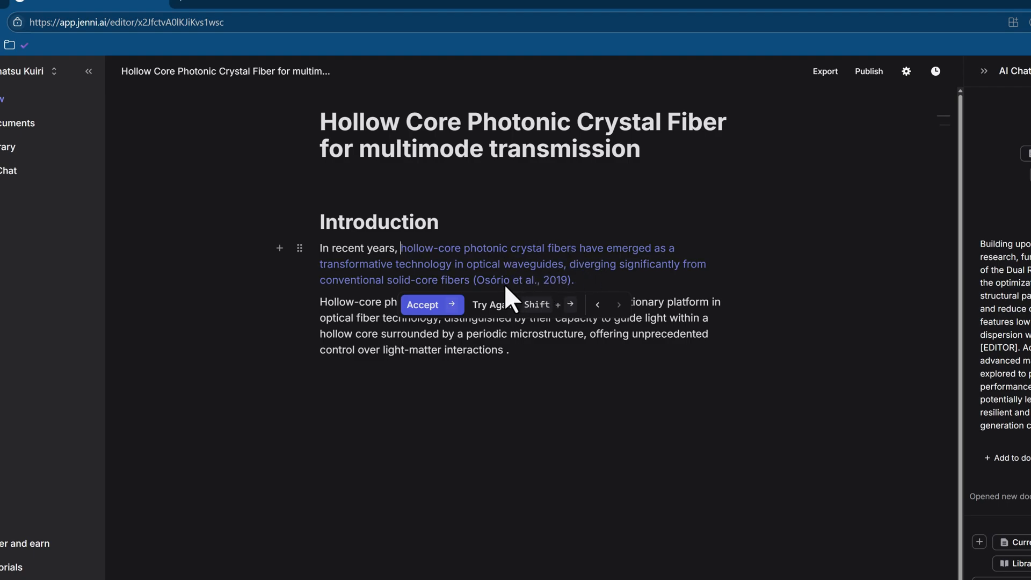
click(427, 305)
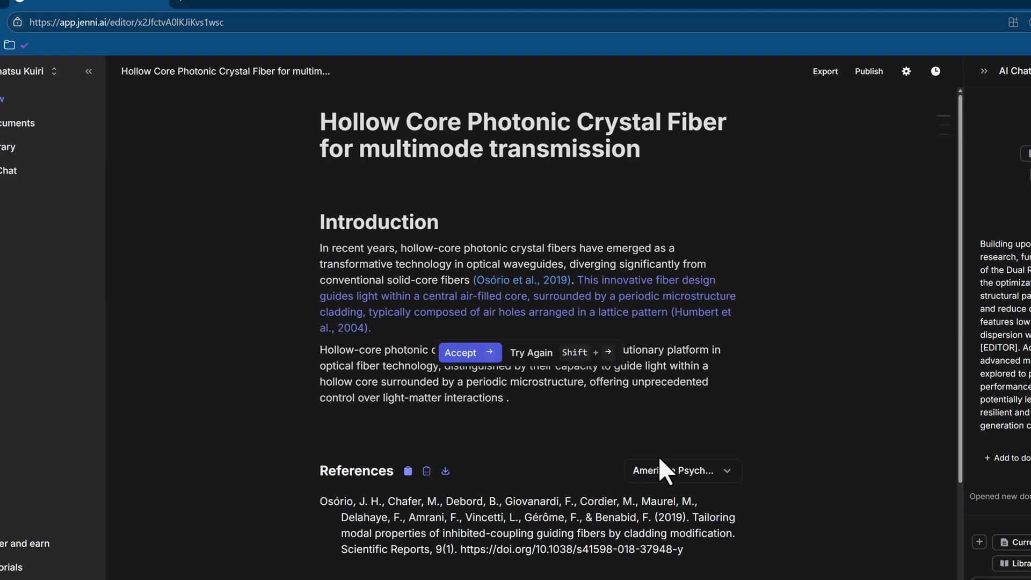
Change the citation style of the references to IEEE.
click(698, 472)
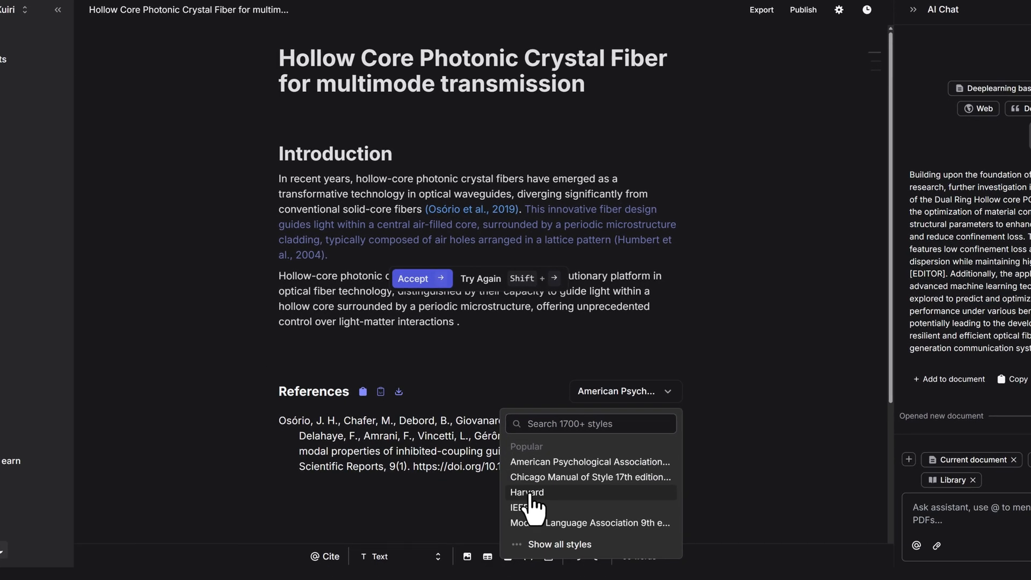
click(529, 507)
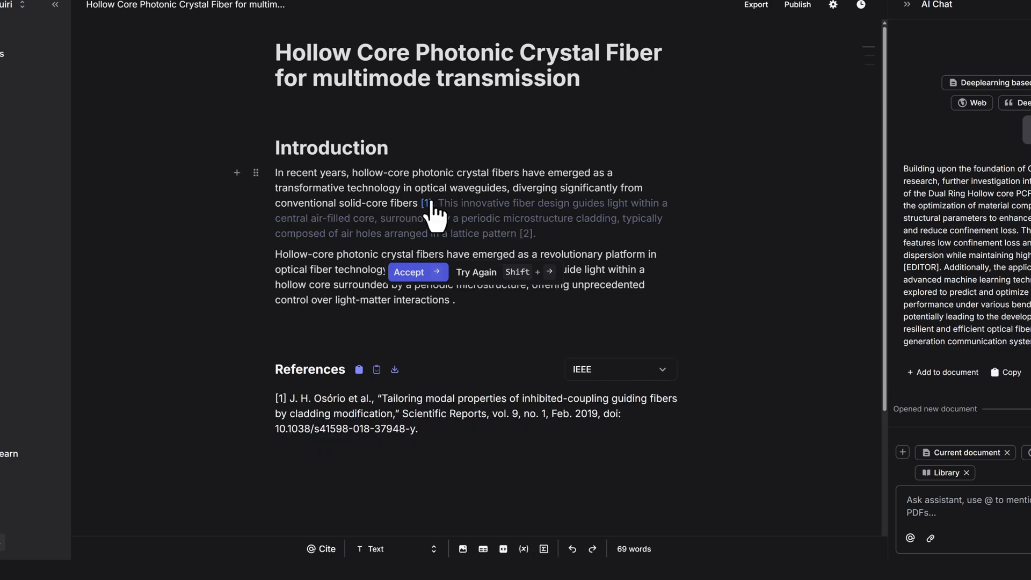
mouse_move(432, 212)
Accept two more cited AI sentences in the first paragraph, and add "Photonic Crystal fiber baed on Silica" completed with the AI suggestion.
click(425, 272)
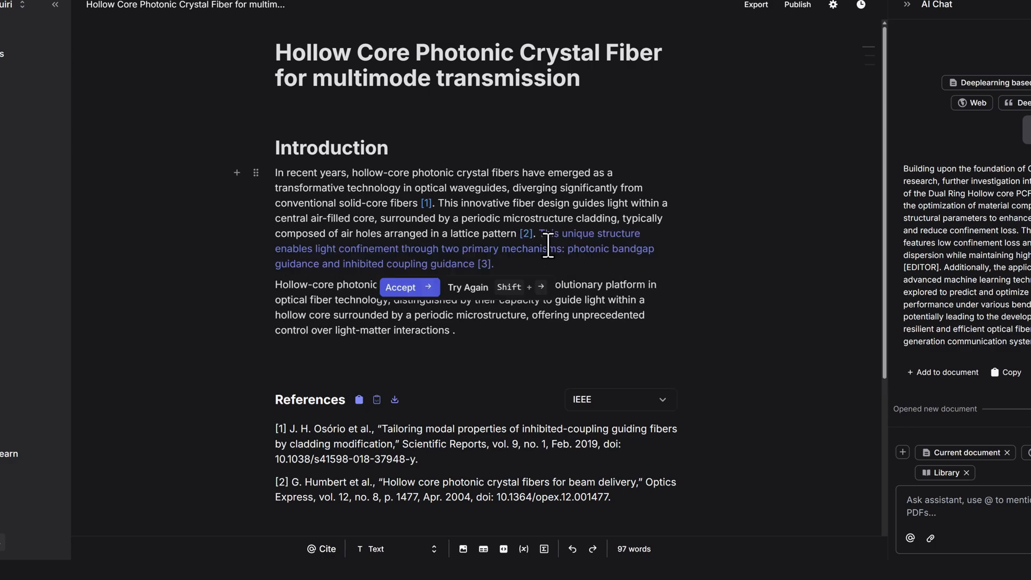
click(402, 289)
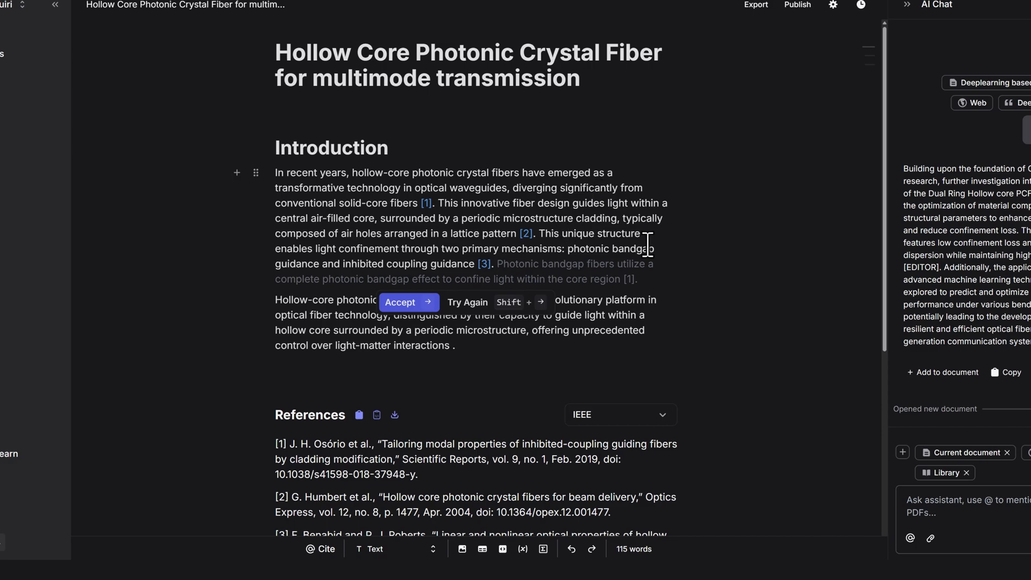
text(P)
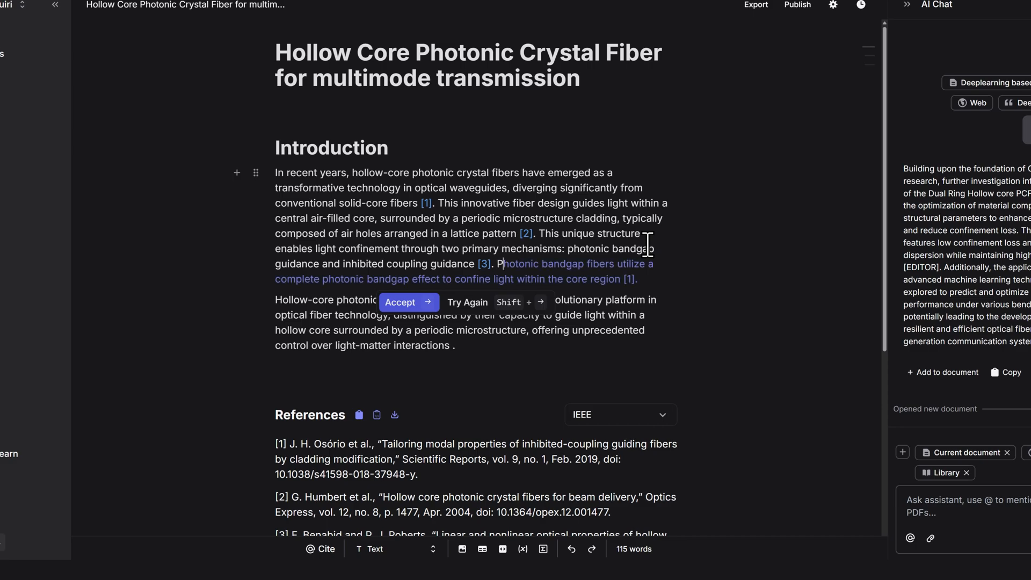
text(hotonic Crystal fiber baed on Silica)
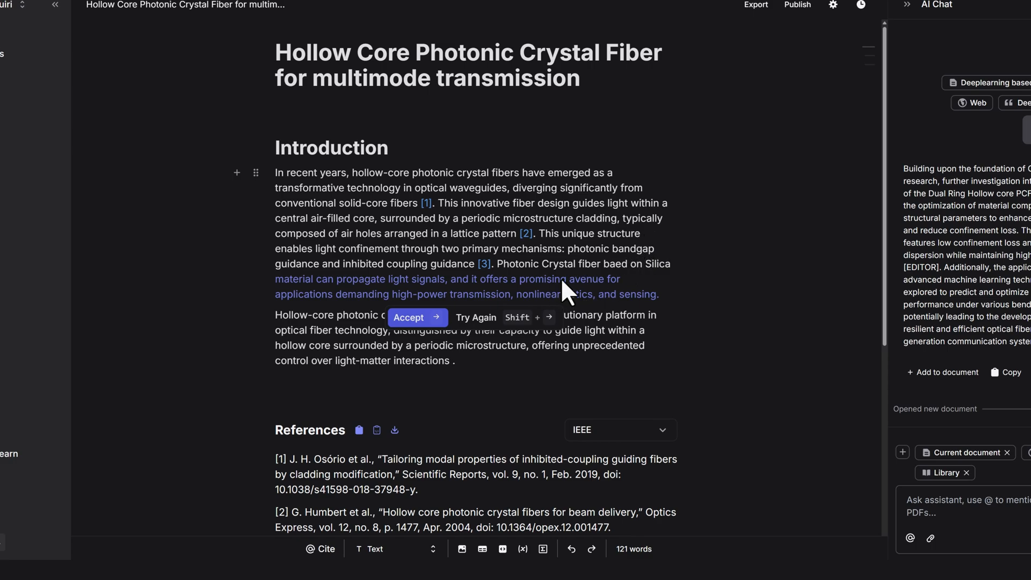
click(413, 318)
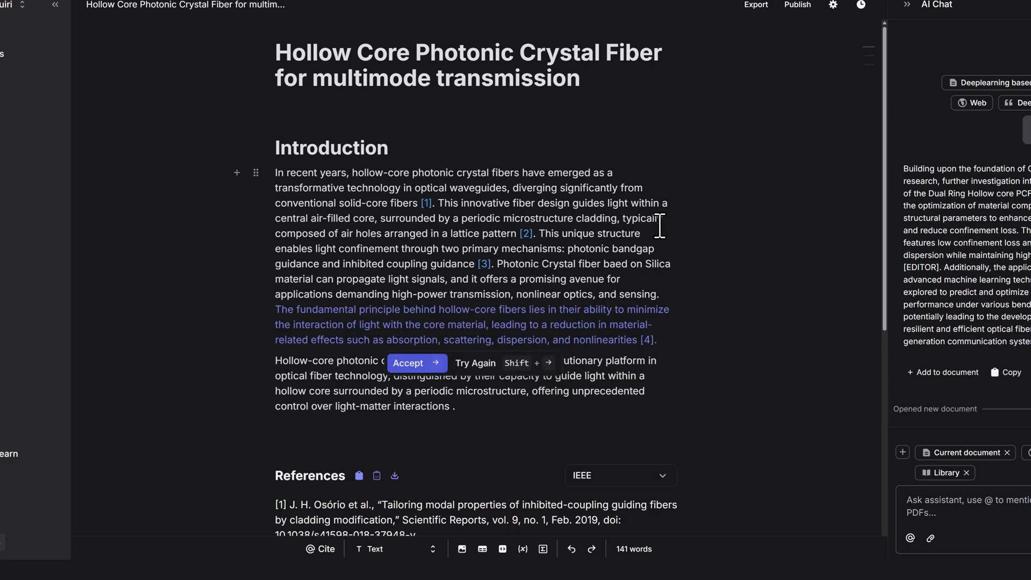
Dismiss the pending AI suggestion and delete the last Introduction paragraph about hollow-core fibers as a revolutionary platform.
click(632, 253)
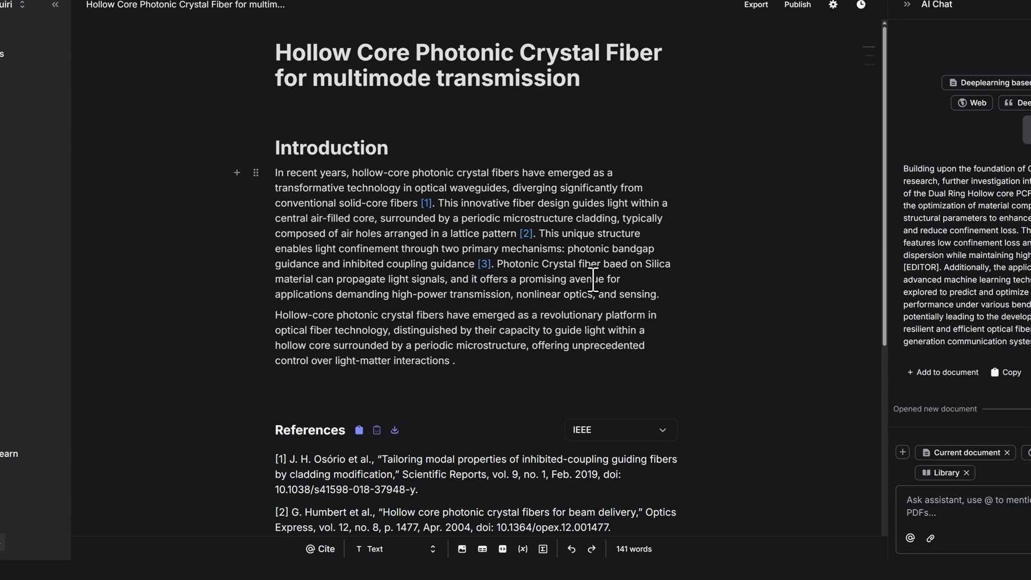
click(456, 360)
click(510, 330)
drag(476, 371, 275, 315)
key(BackSpace)
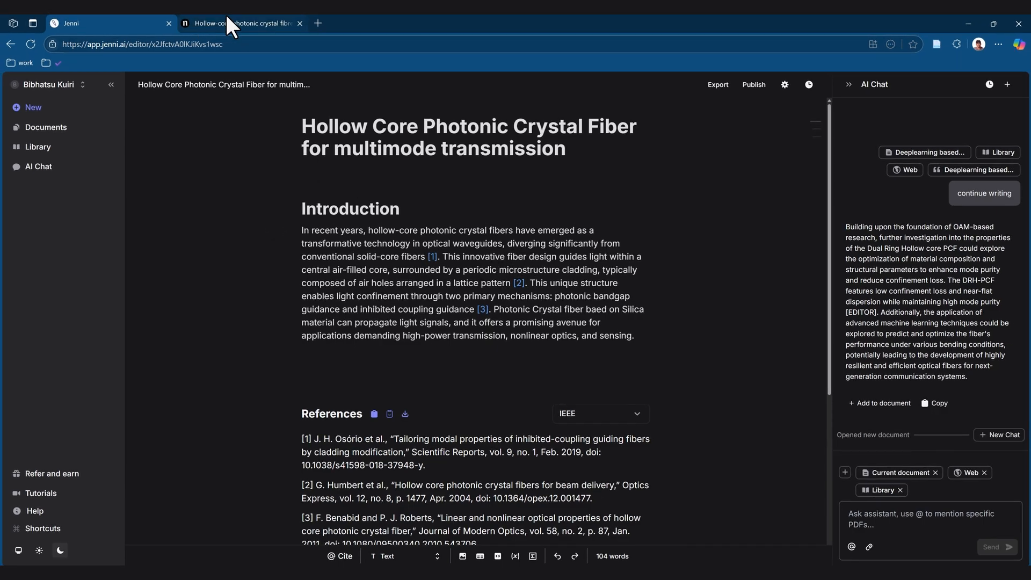
View the Nature Photonics article "Hollow-core photonic crystal fibres for gas-based nonlinear optics" in the browser, and return to the Jenni document.
click(227, 19)
click(230, 22)
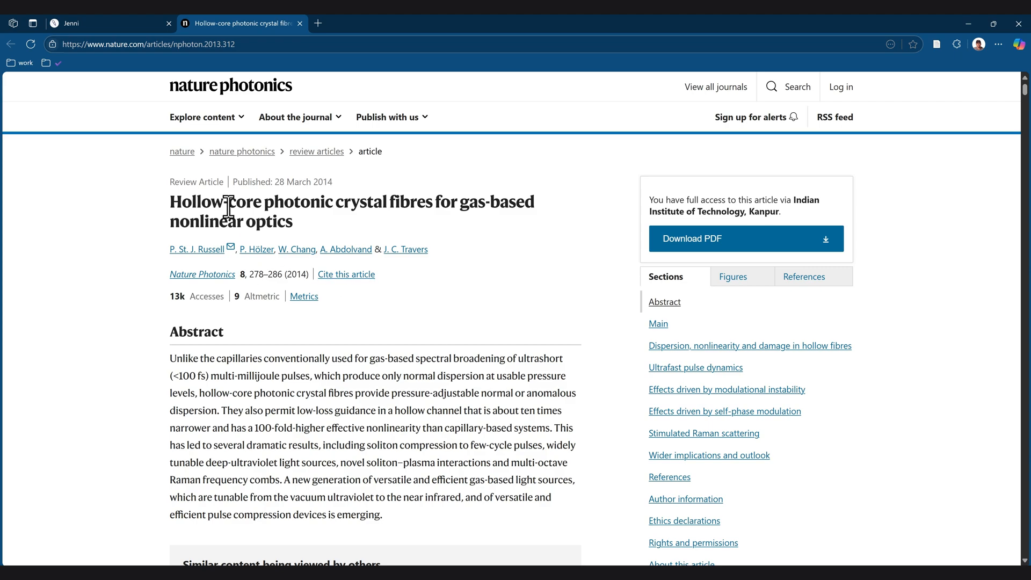
click(119, 27)
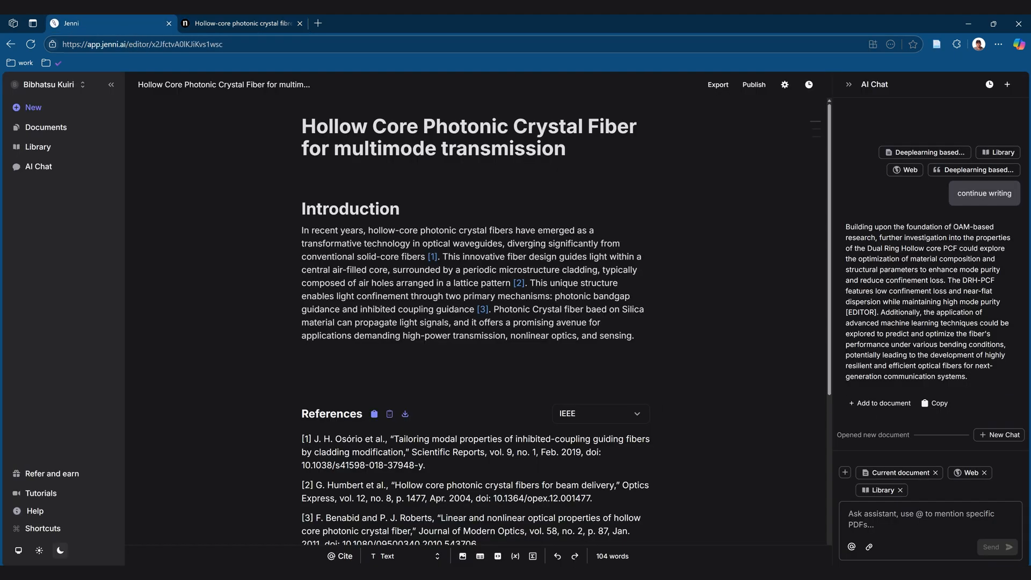
Add a second Introduction paragraph summarizing the article: fibres enabling tunable dispersion and enhanced nonlinearity, surpassing traditional capillaries in ultrafast gas-based optics.
click(542, 368)
text(Russell et al. showcase hollow-core photonic crystal fibres enabling tunable dispersion and enhanced nonlinearity, surpassing traditional capillaries in ultrafast gas-based optics. These fibres facilitate soliton dynamics and broadband light generation, paving the way for compact, tunable light sources and pulse compressors.)
click(414, 415)
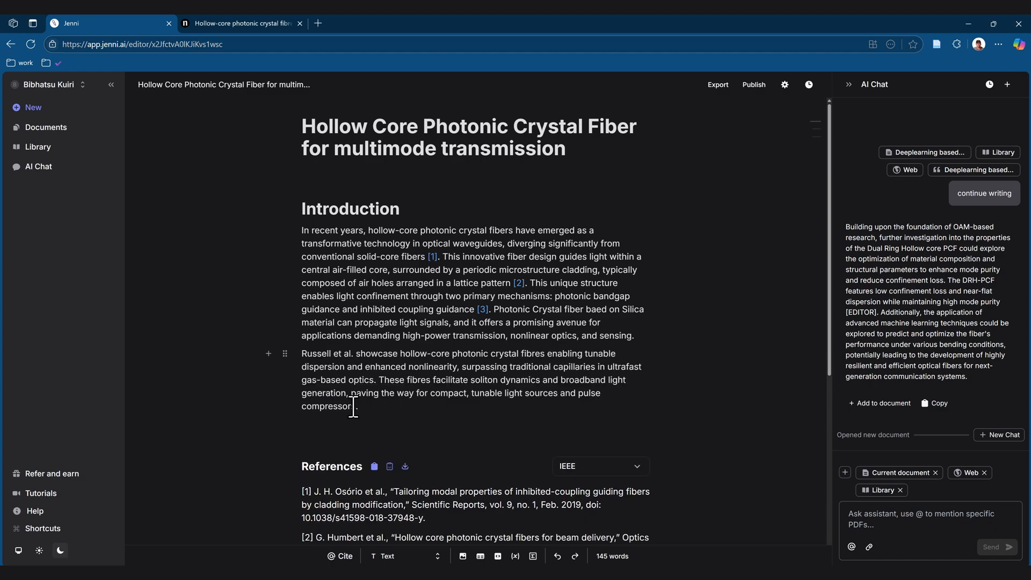
Look up citation suggestions for the second Introduction paragraph and close them without citing.
drag(355, 407, 302, 361)
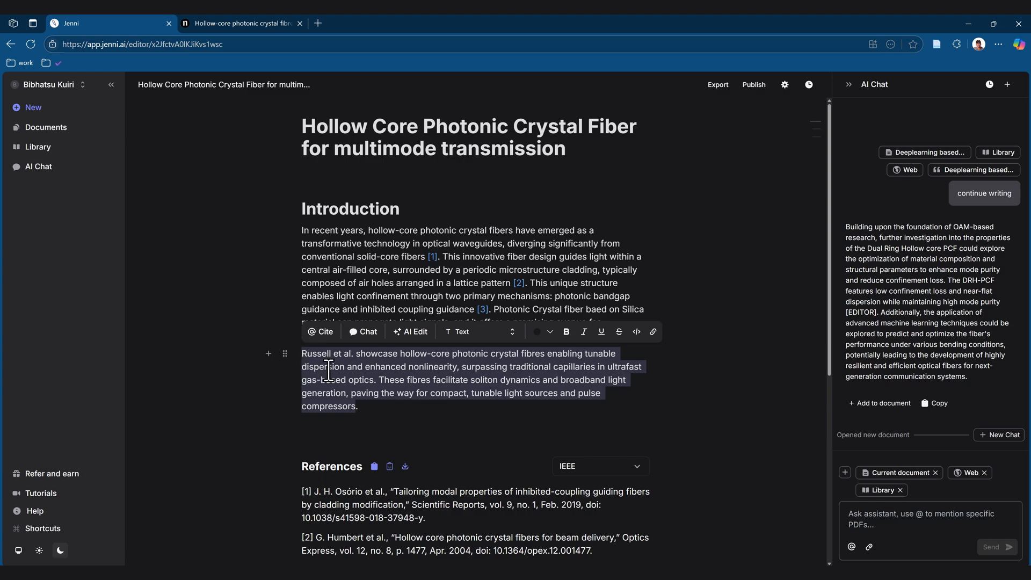
click(322, 333)
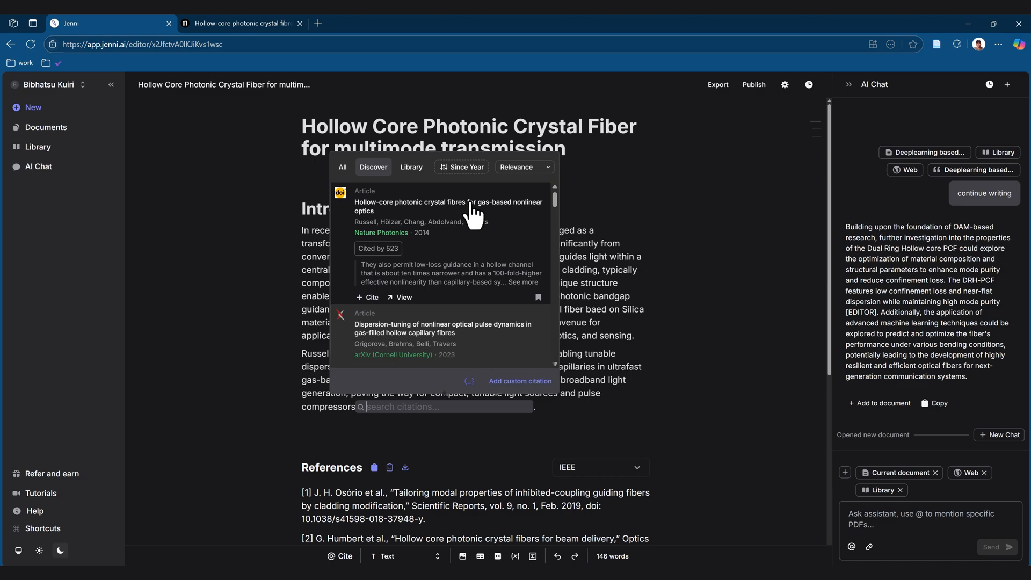
click(626, 307)
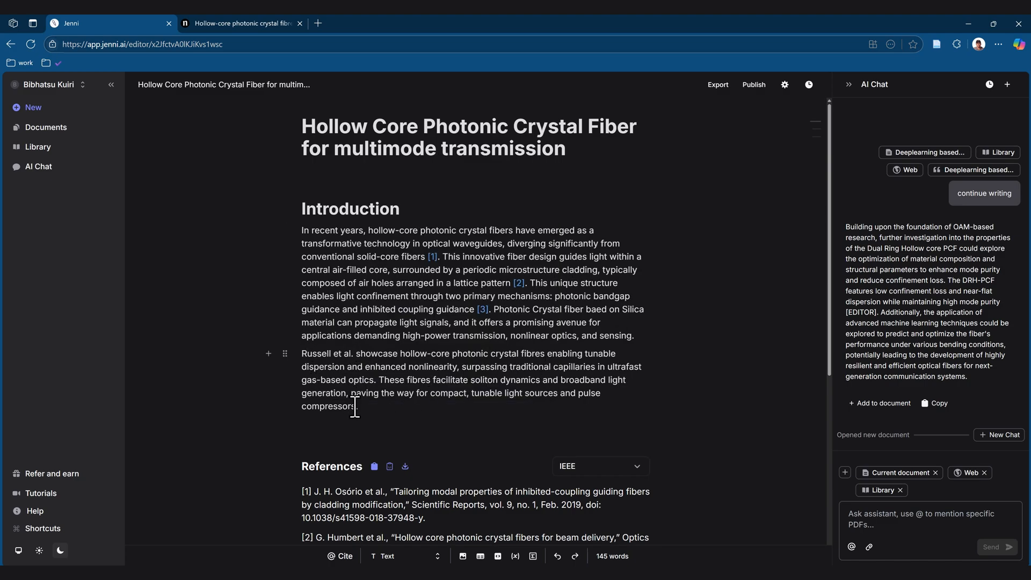
Compare the second Introduction paragraph with its source article on Nature Photonics, and return to the Jenni document.
drag(355, 406, 302, 354)
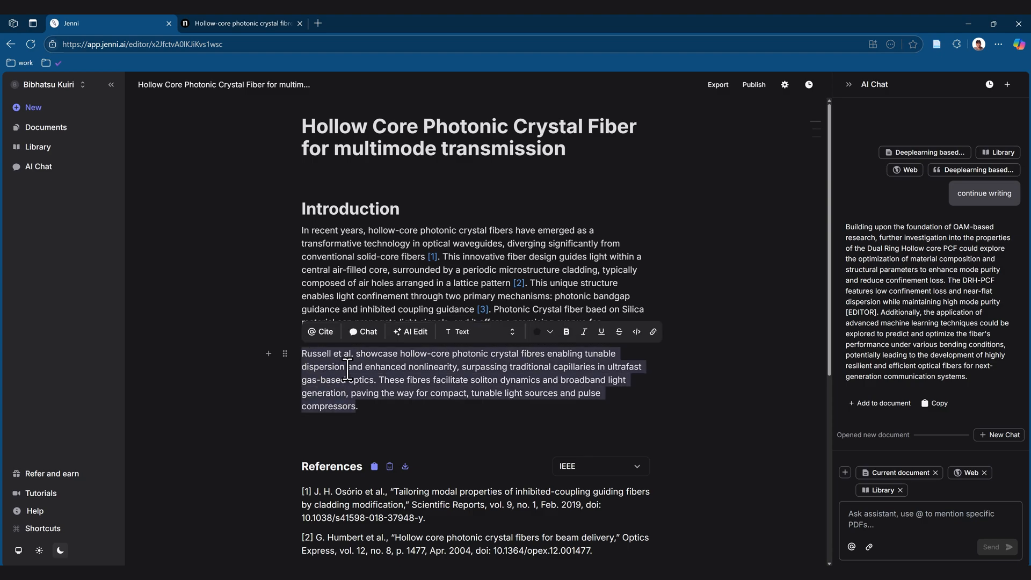
click(493, 372)
click(262, 24)
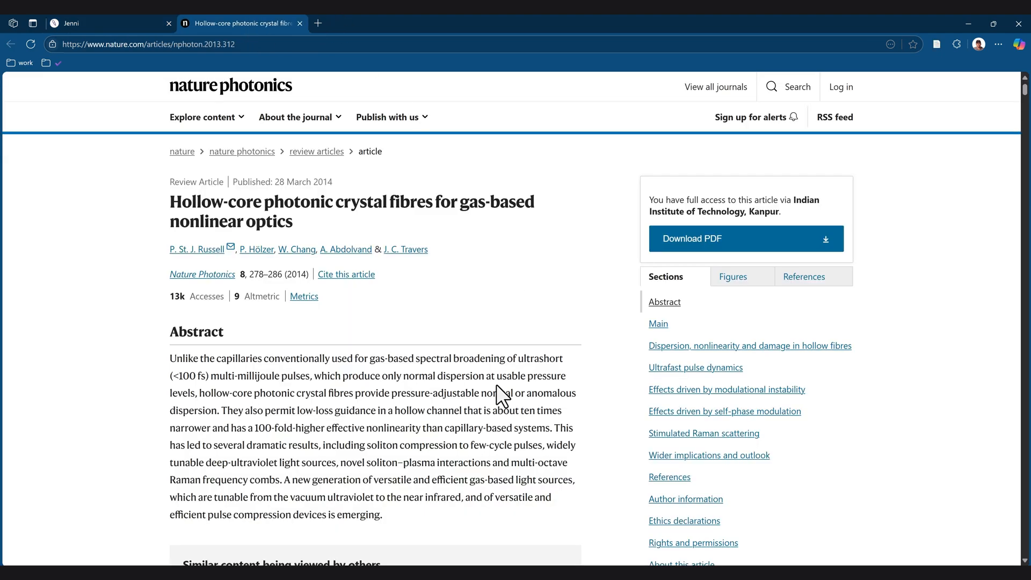
click(107, 24)
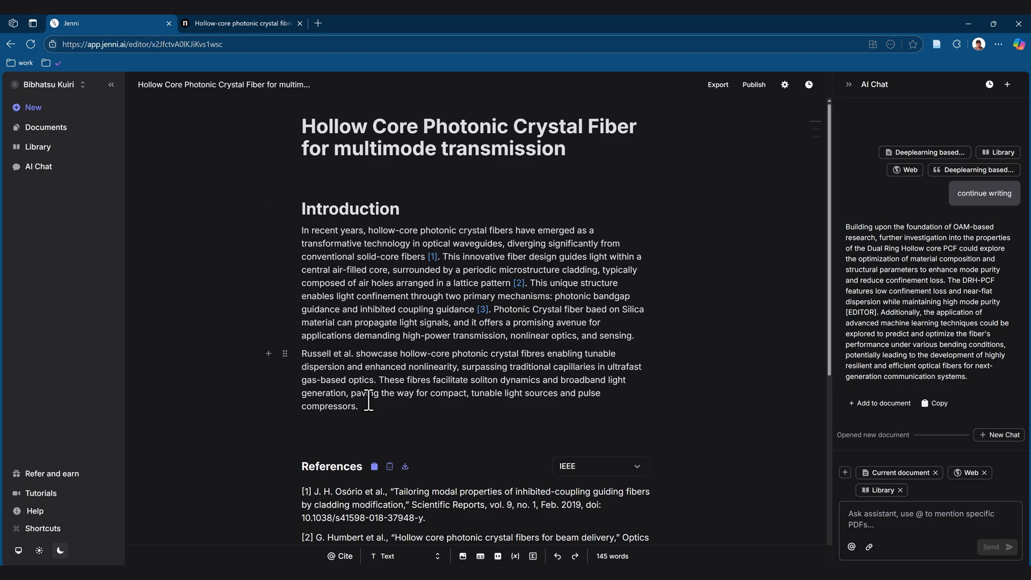
Cite the 2014 Nature Photonics article "Hollow-core photonic crystal fibres for gas-based nonlinear optics" at the end of the second Introduction paragraph.
drag(357, 408, 301, 354)
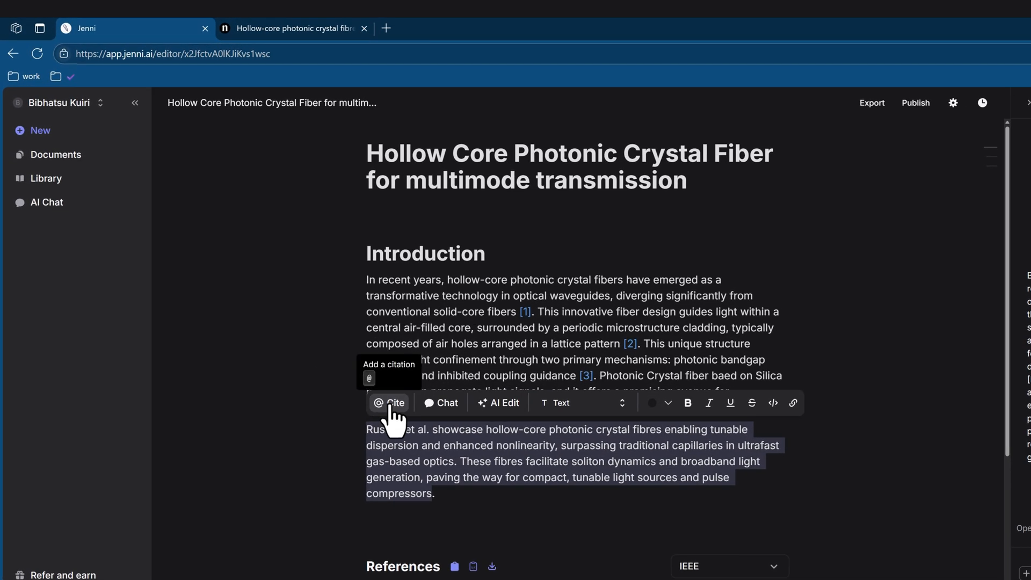
click(390, 403)
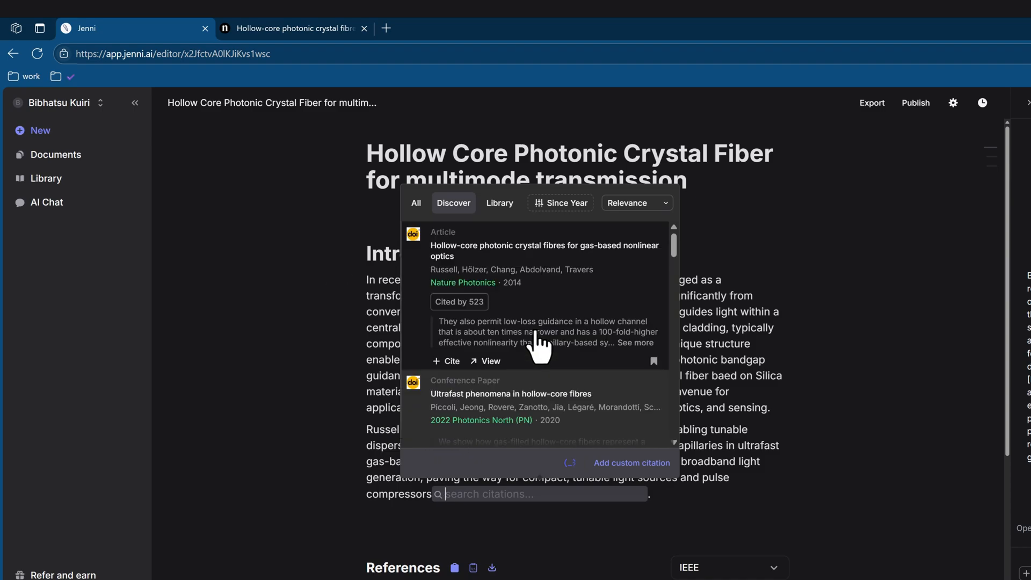
click(563, 261)
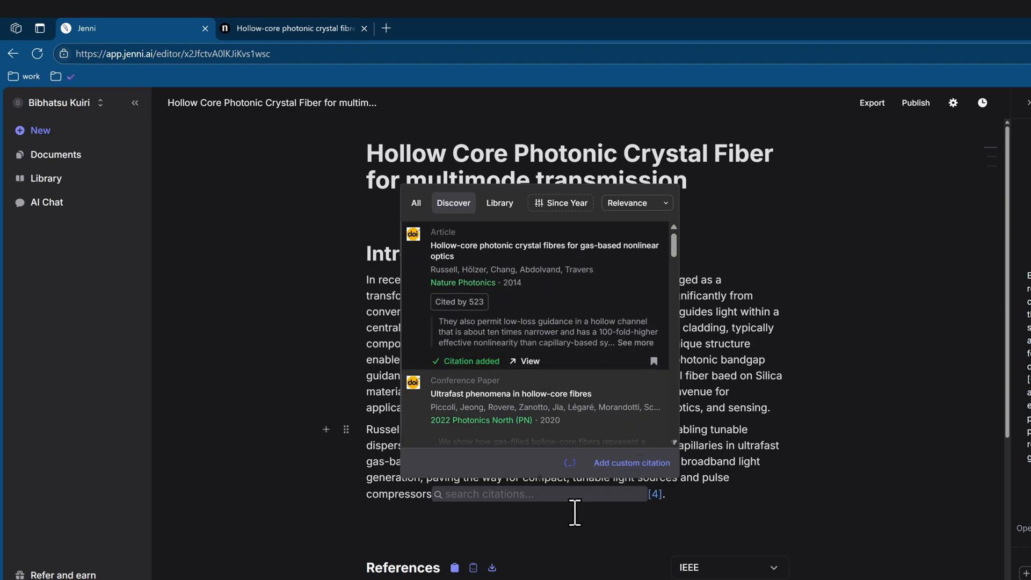
click(574, 513)
Compare the title in reference [4] with the Nature Photonics article page, and return to the end of the second Introduction paragraph.
scroll(591, 495, down, 5)
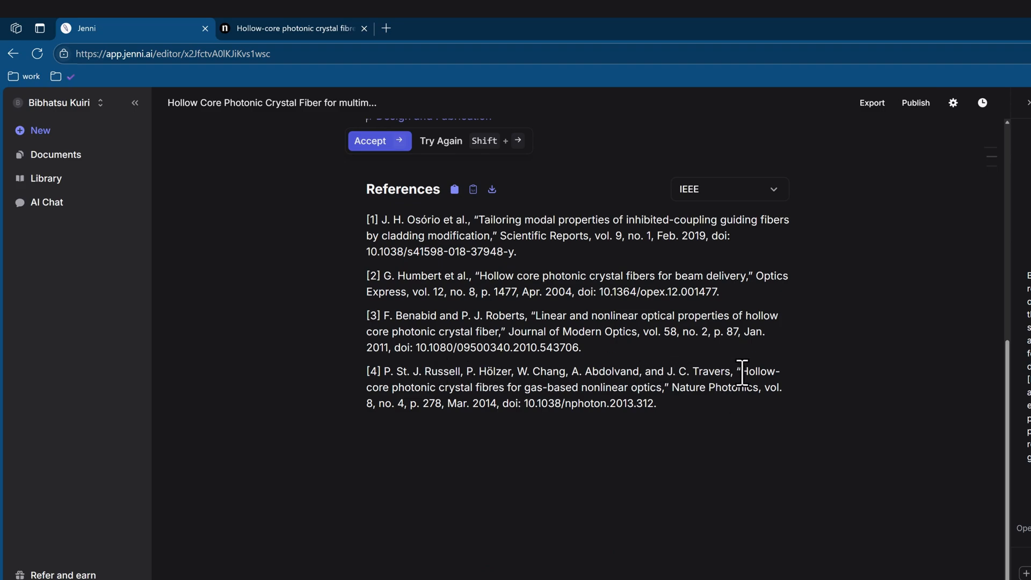
drag(742, 372, 661, 391)
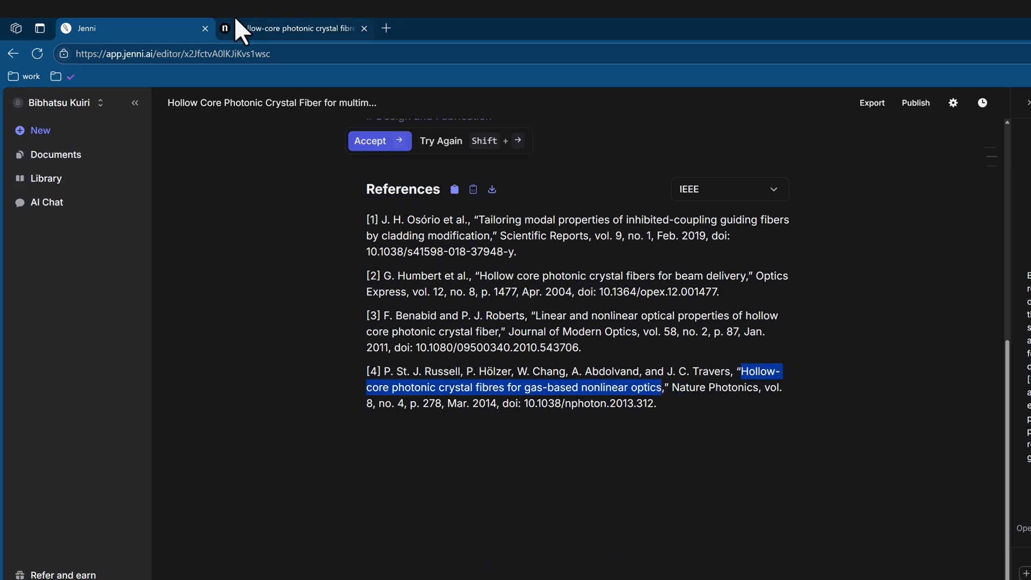
click(302, 36)
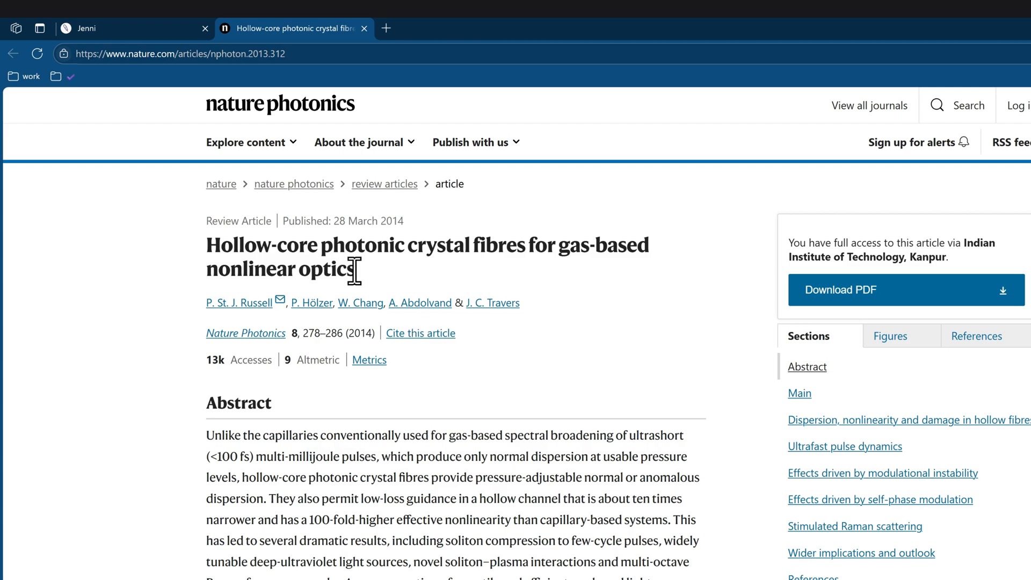
key(ctrl+Tab)
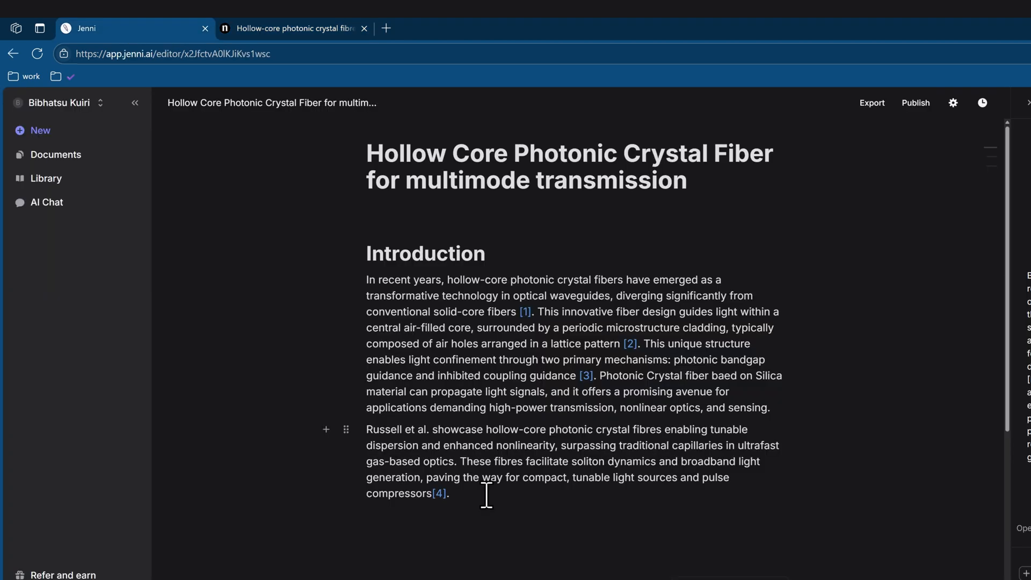
click(487, 494)
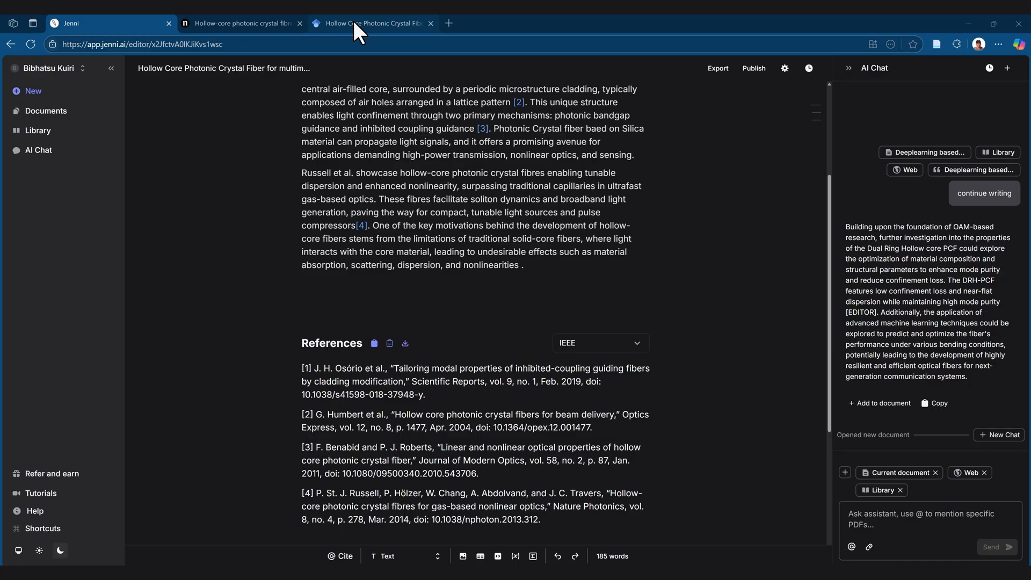
Switch to the Google Scholar results and open the citation formats of "Linear and nonlinear optical properties of hollow core photonic crystal fiber".
click(370, 22)
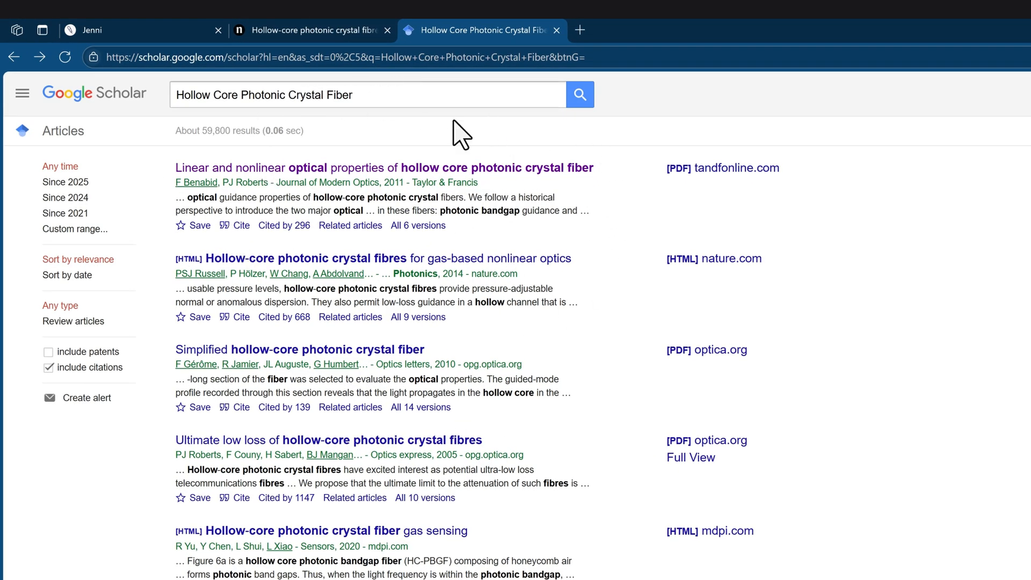
scroll(468, 459, down, 6)
scroll(467, 459, up, 6)
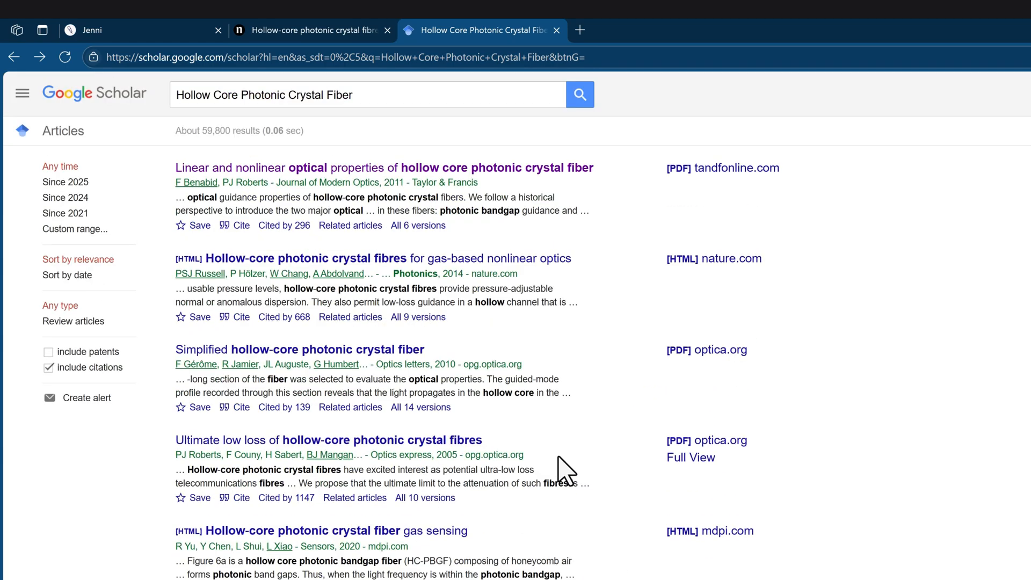
click(234, 225)
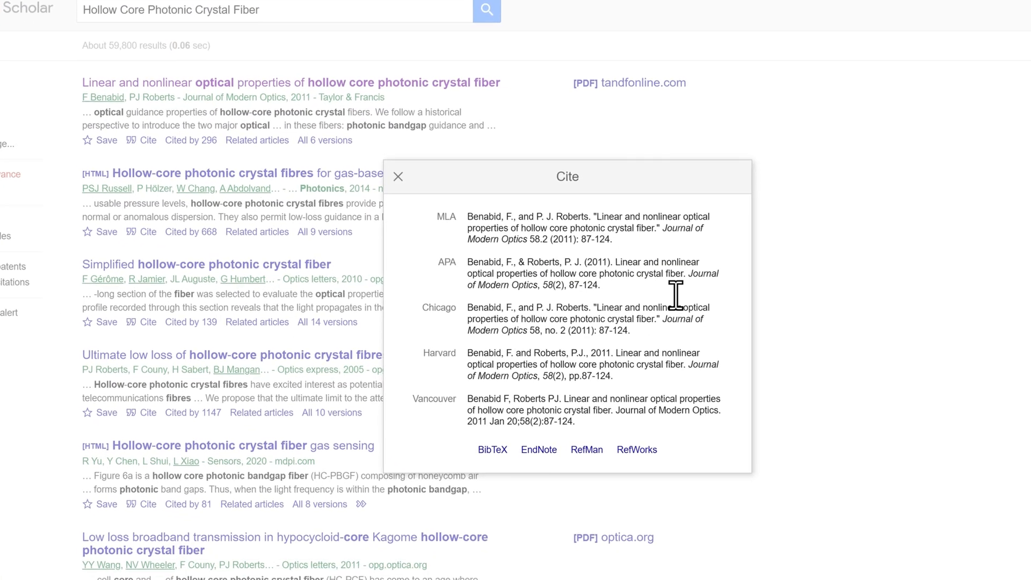
drag(614, 240, 499, 213)
click(563, 267)
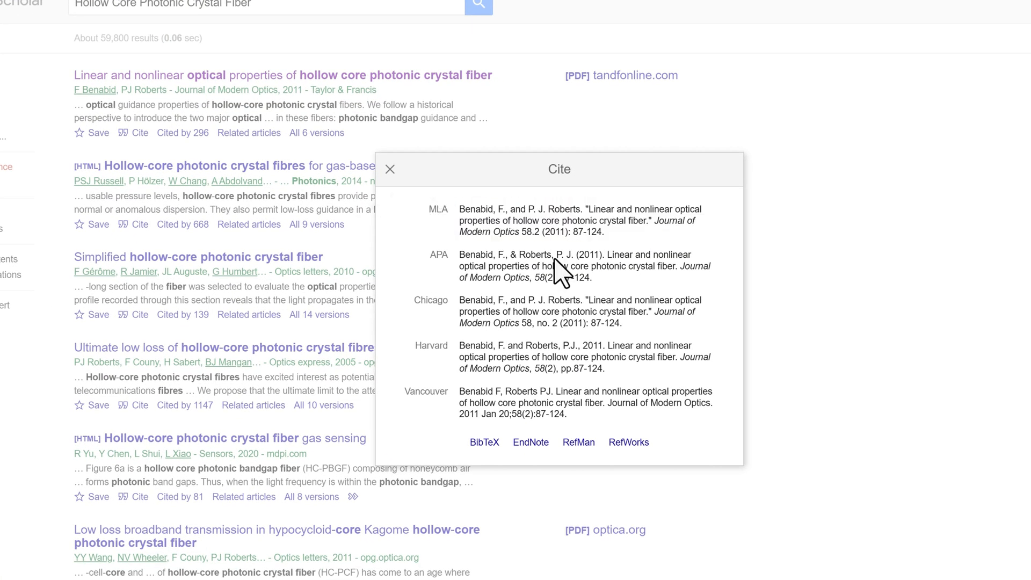
Open the article's BibTeX entry from the citation formats and copy the whole entry.
click(484, 442)
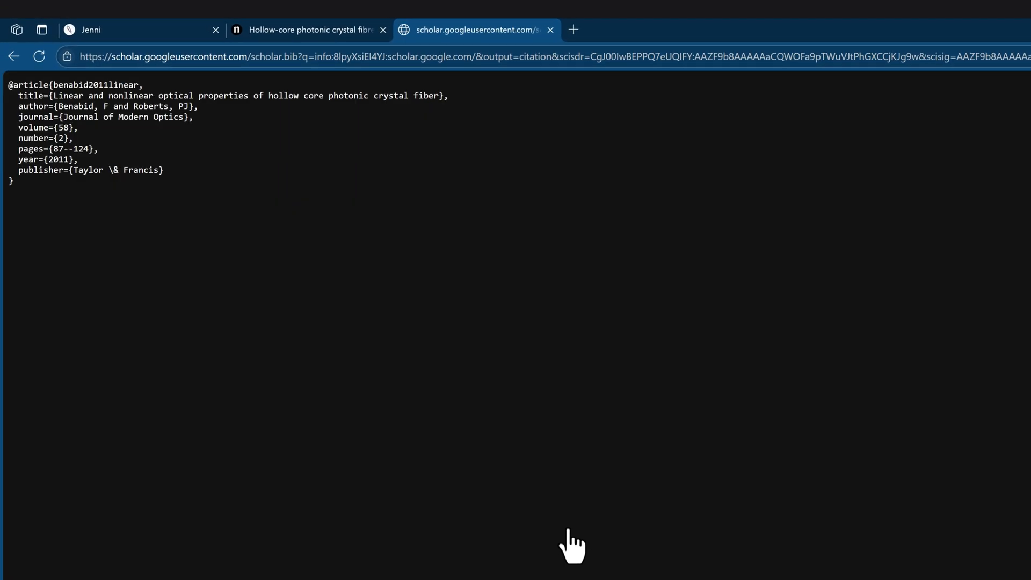
drag(25, 196, 10, 88)
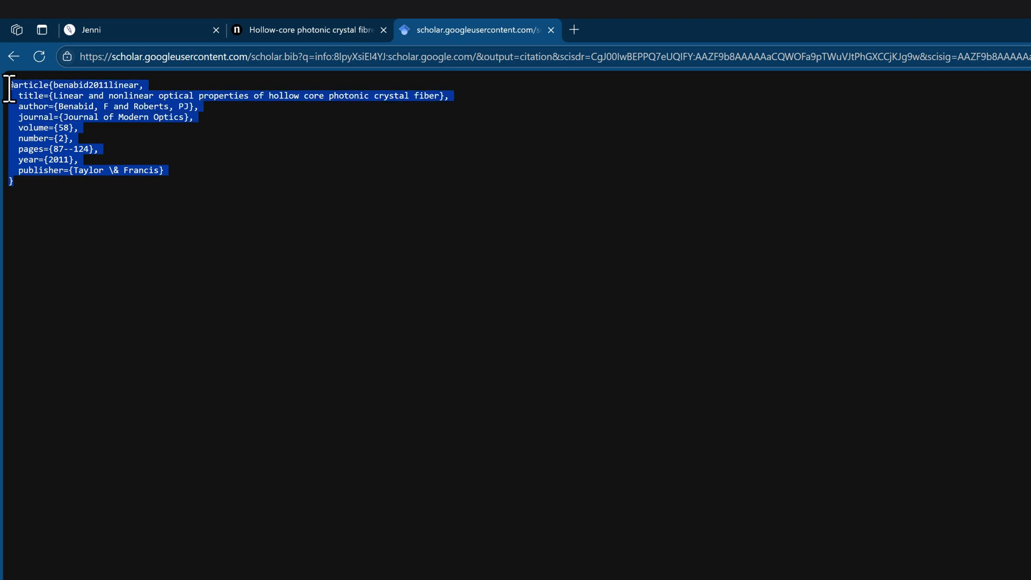
click(236, 157)
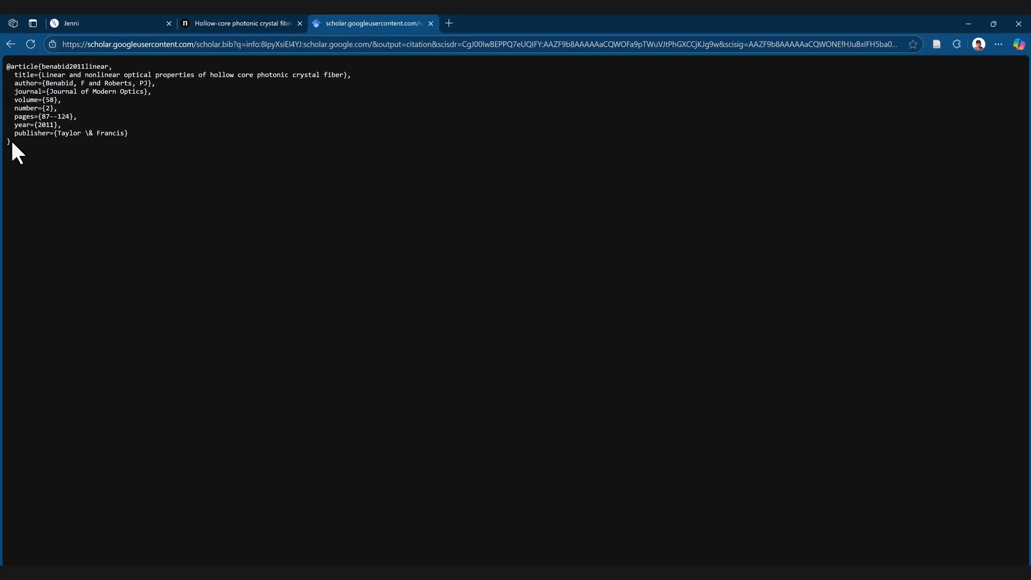
drag(11, 143, 16, 70)
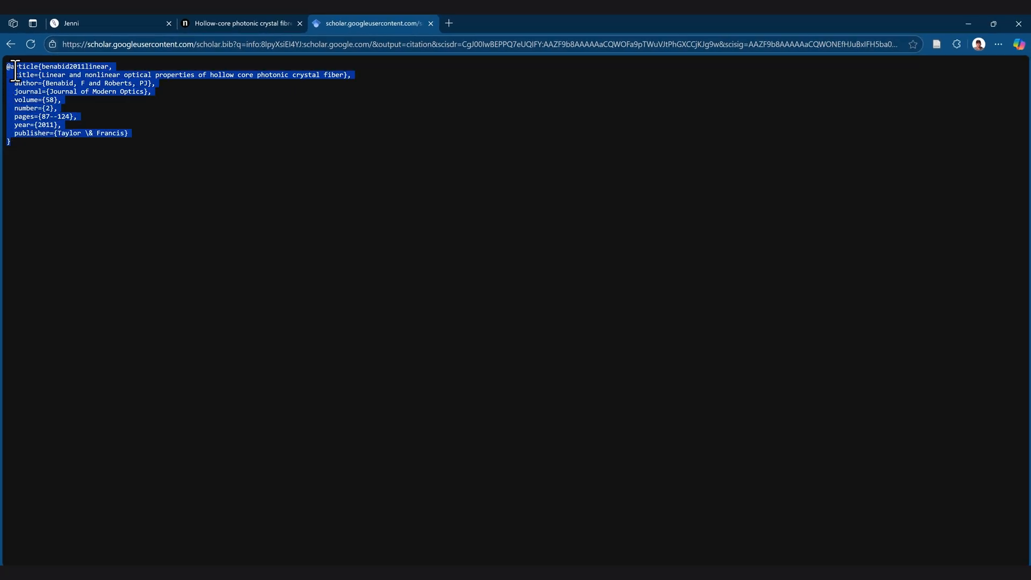
right_click(57, 84)
click(93, 92)
Paste the copied BibTeX entry into the .bib import of Jenni's Library upload dialog, and go back to PDF upload.
click(106, 17)
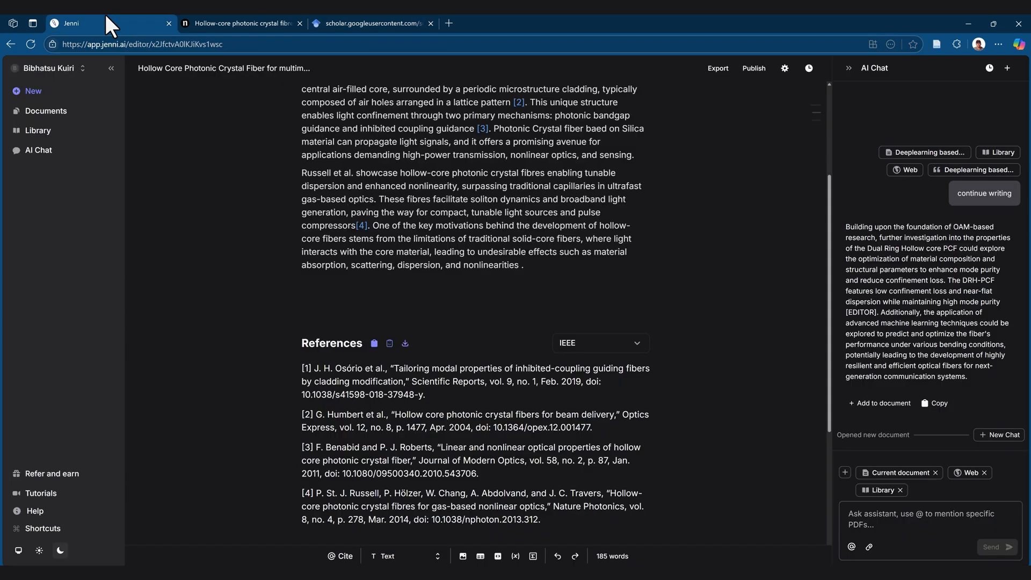
click(47, 141)
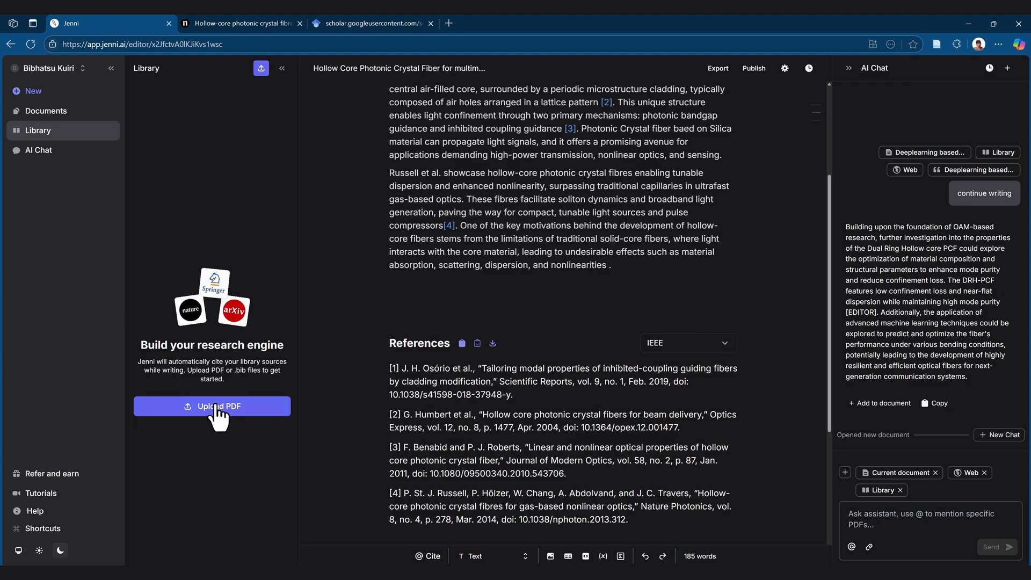
click(218, 407)
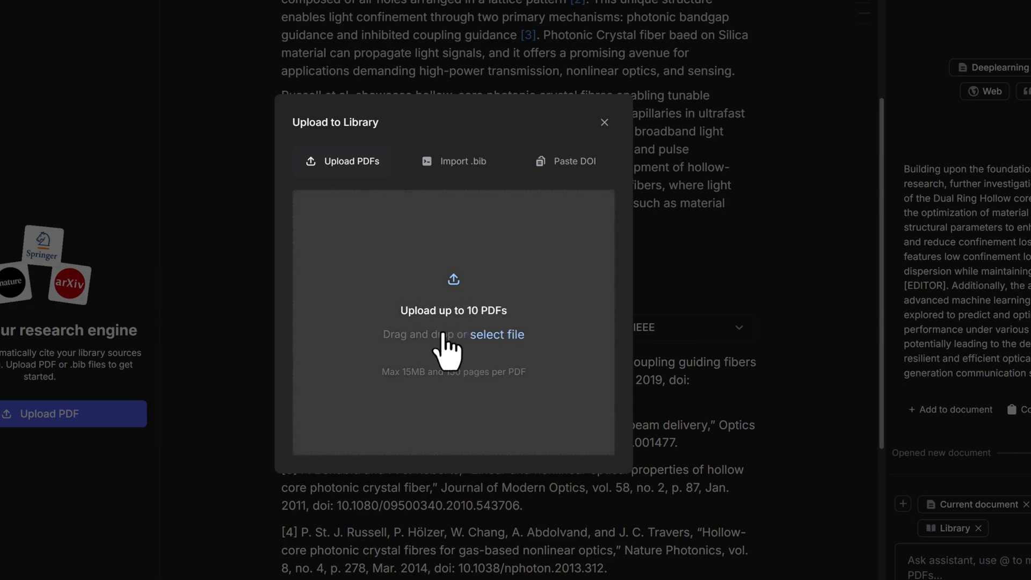
click(567, 164)
click(456, 162)
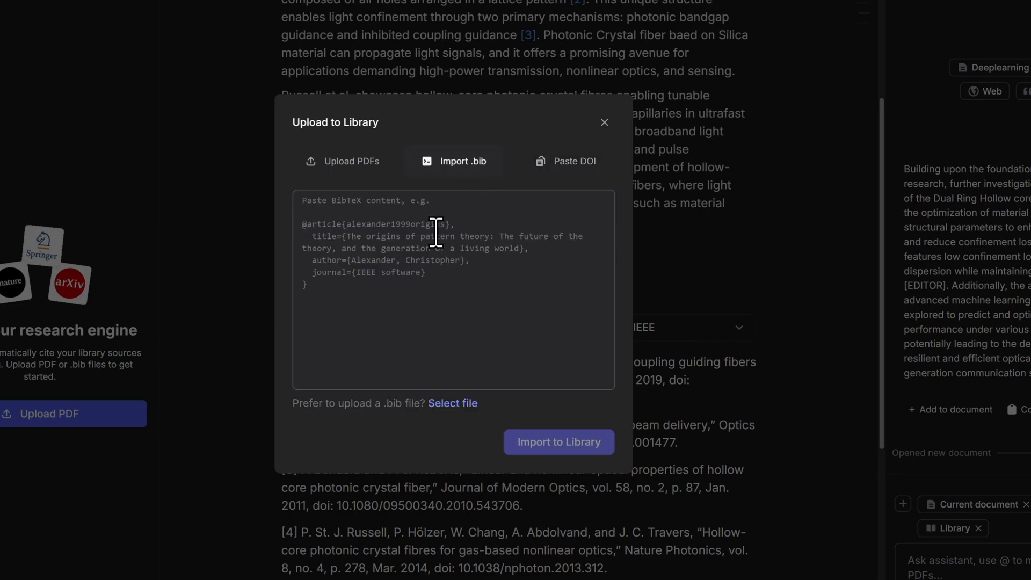
click(349, 263)
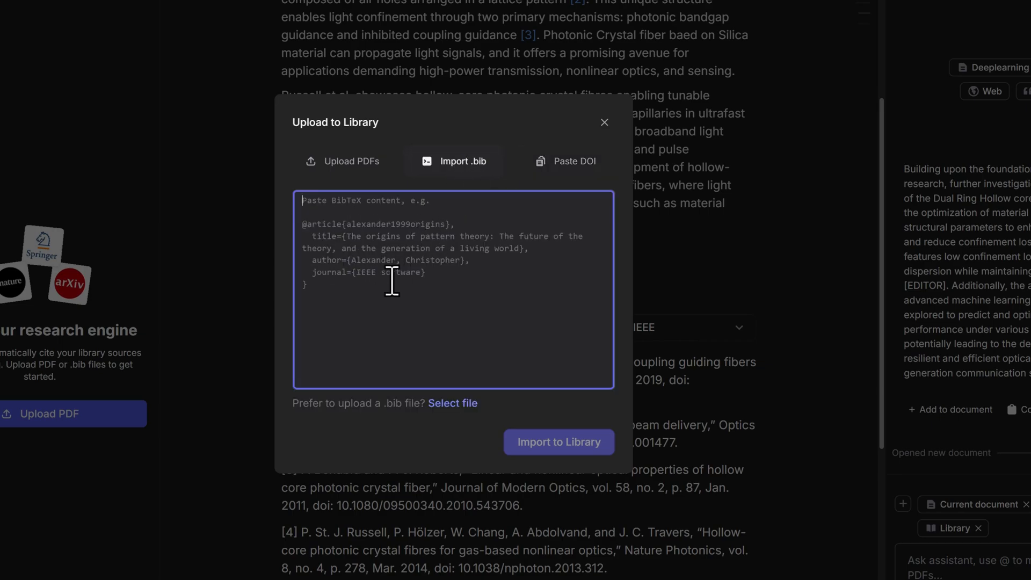
key(ctrl+v)
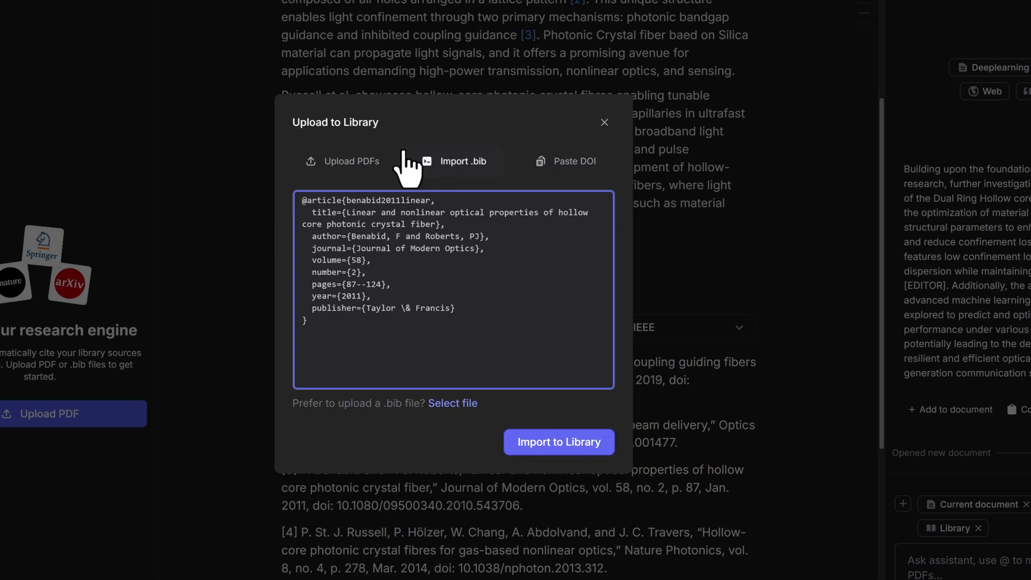
click(350, 162)
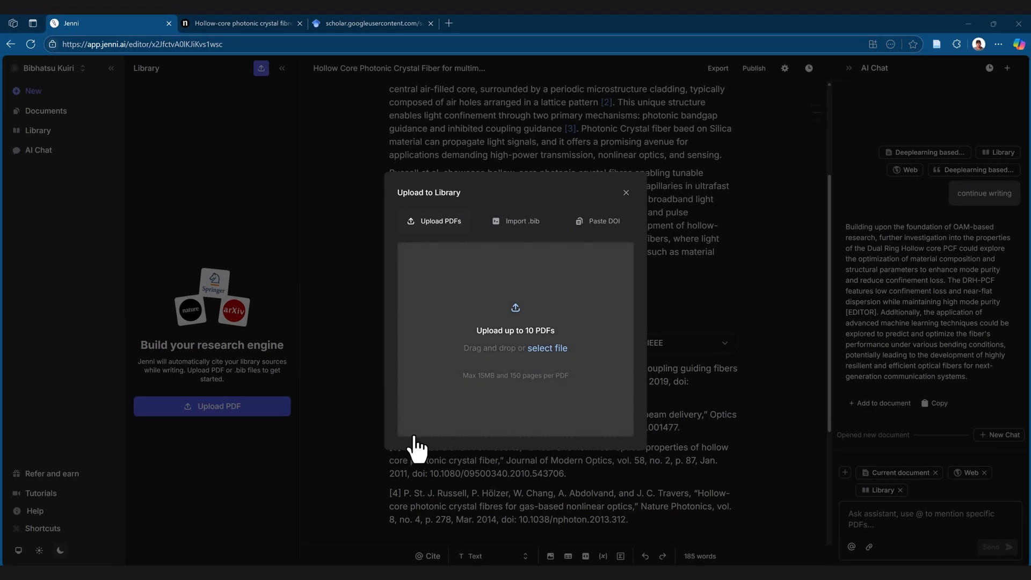
Switch to Zotero, view the details of papers in the Paper5 collection, and return to Jenni's upload dialog.
click(99, 559)
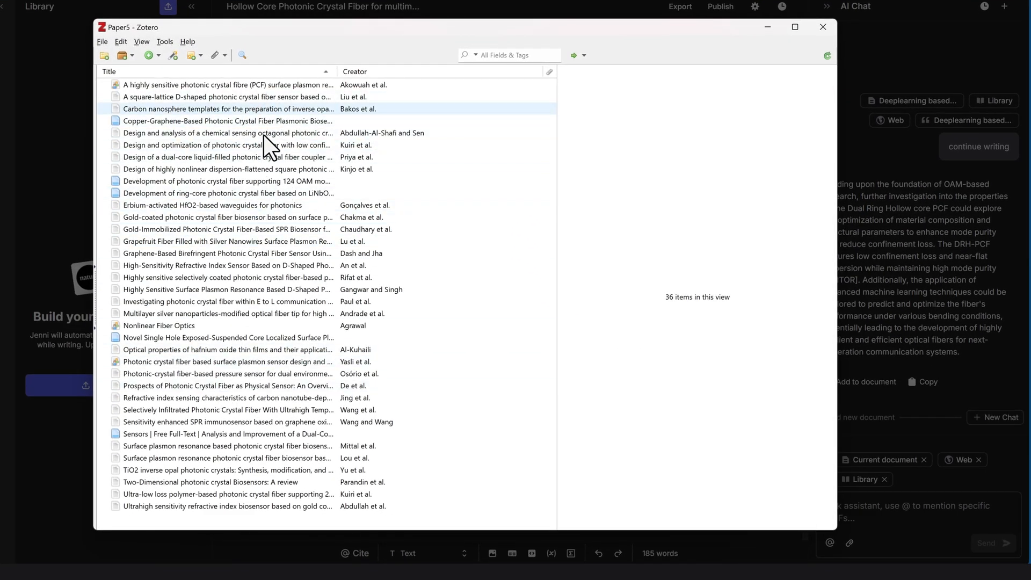
click(186, 145)
click(226, 313)
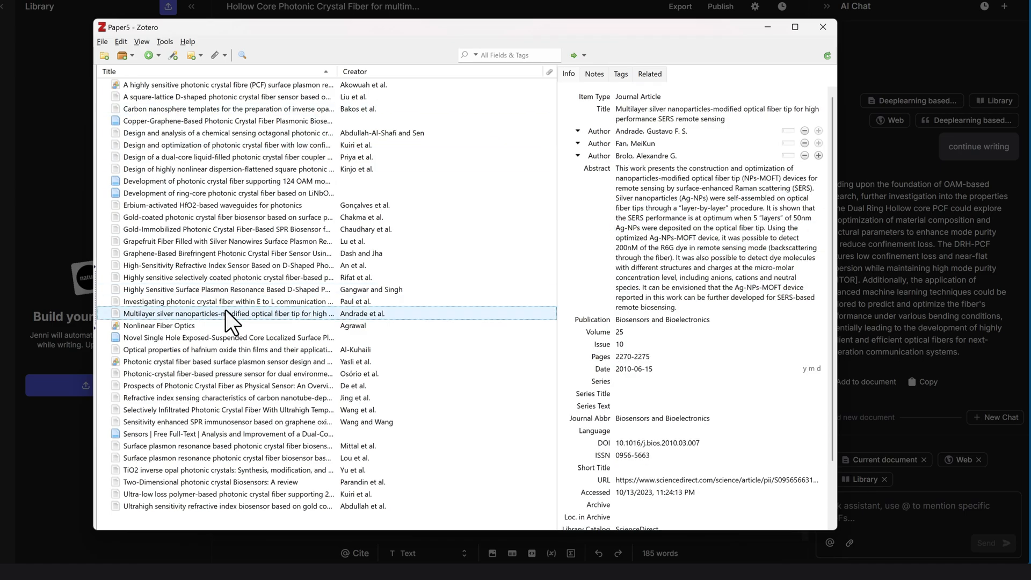
click(768, 28)
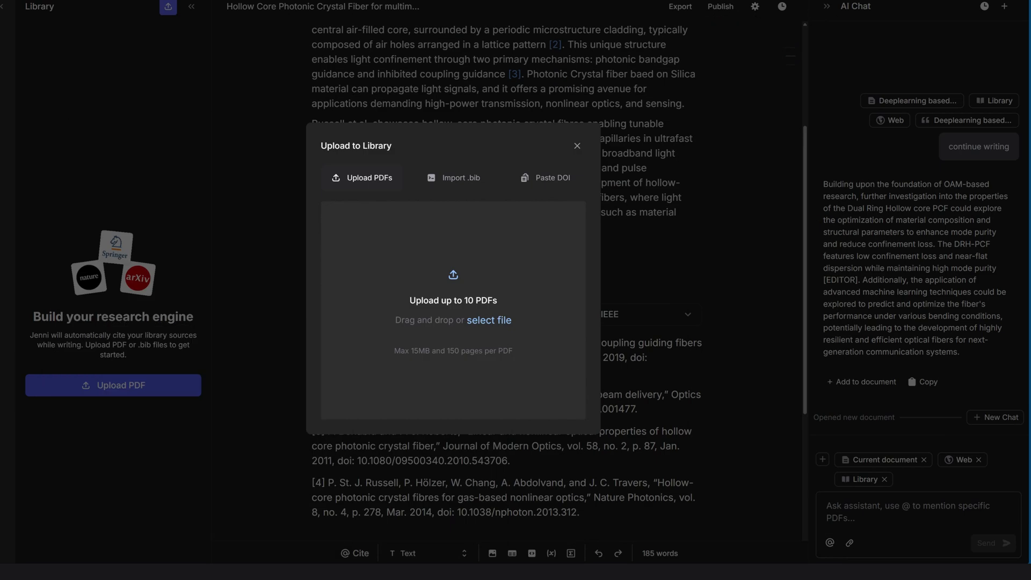
Upload the HollowPCF.bib file to the Library, close the upload dialog and browse the imported sources.
drag(994, 79, 458, 330)
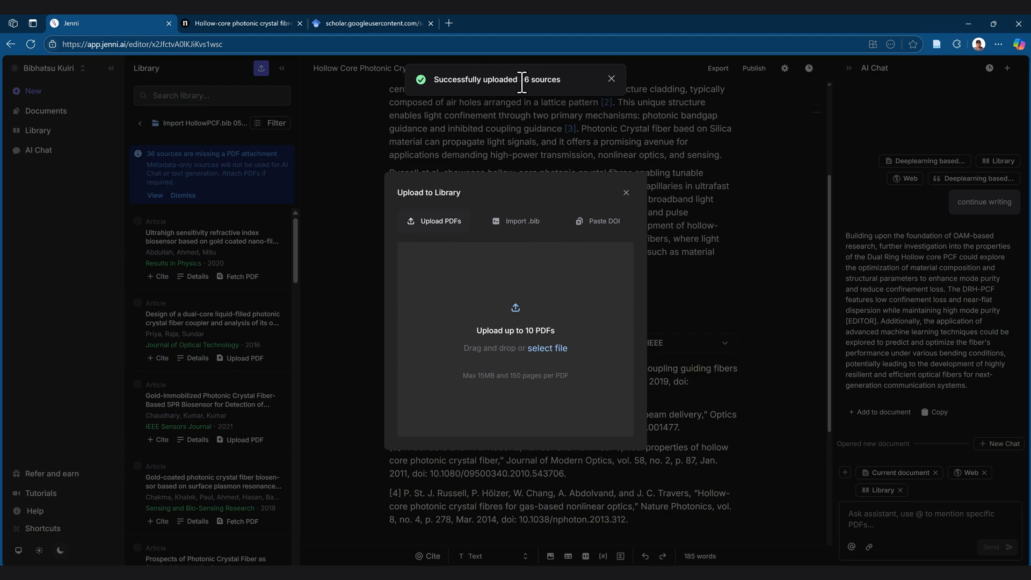
click(626, 192)
scroll(168, 317, down, 15)
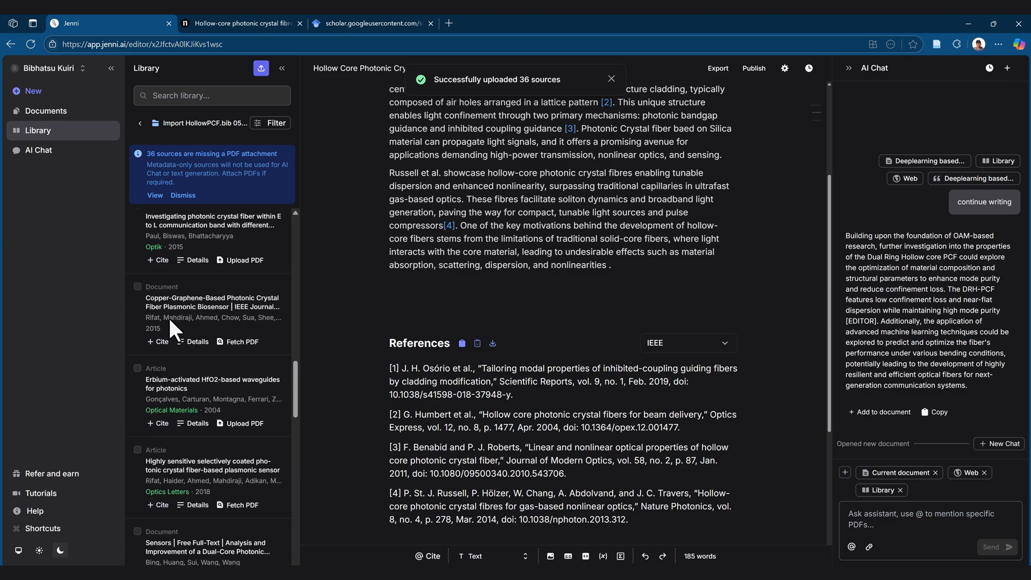
scroll(198, 375, down, 5)
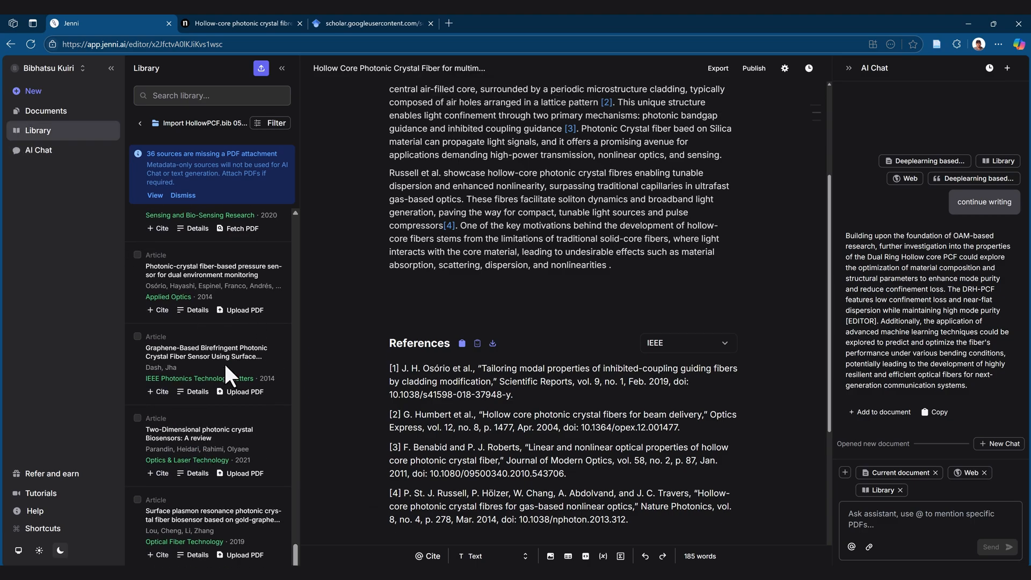
scroll(225, 376, up, 10)
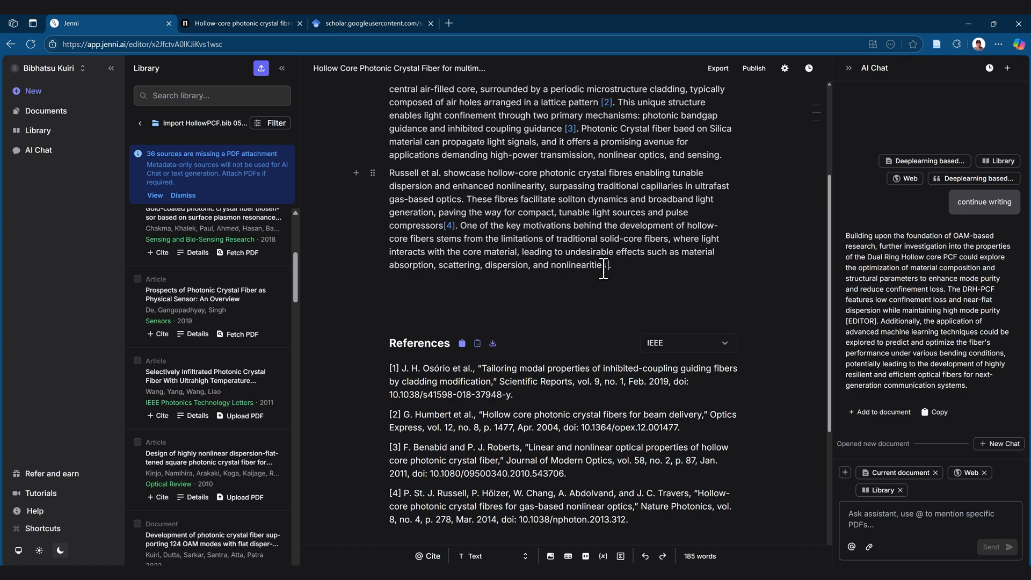
Open the citation search after "nonlinearities", browse the Discover results and switch to the Library sources.
key(ctrl+shift+c)
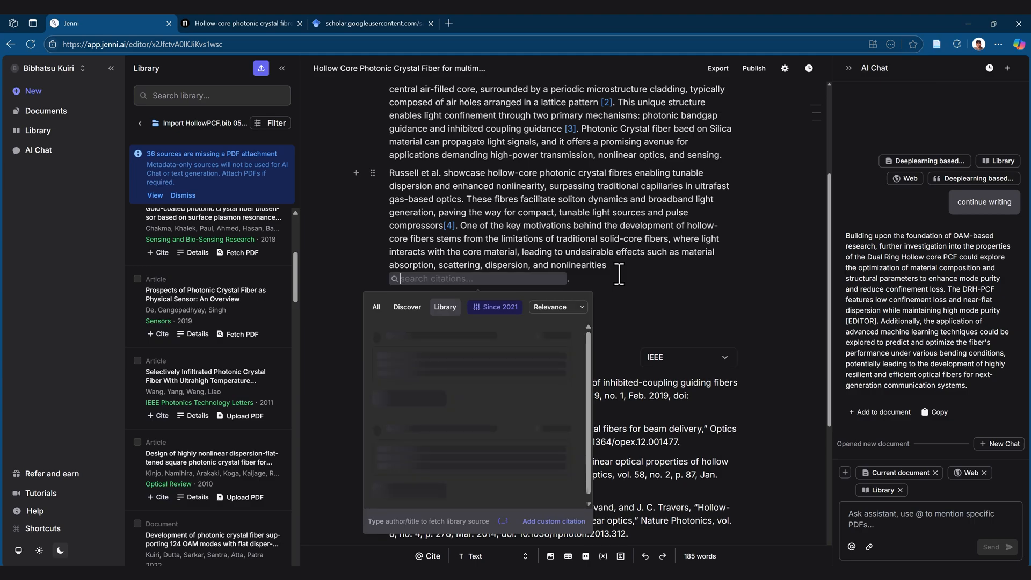
click(377, 306)
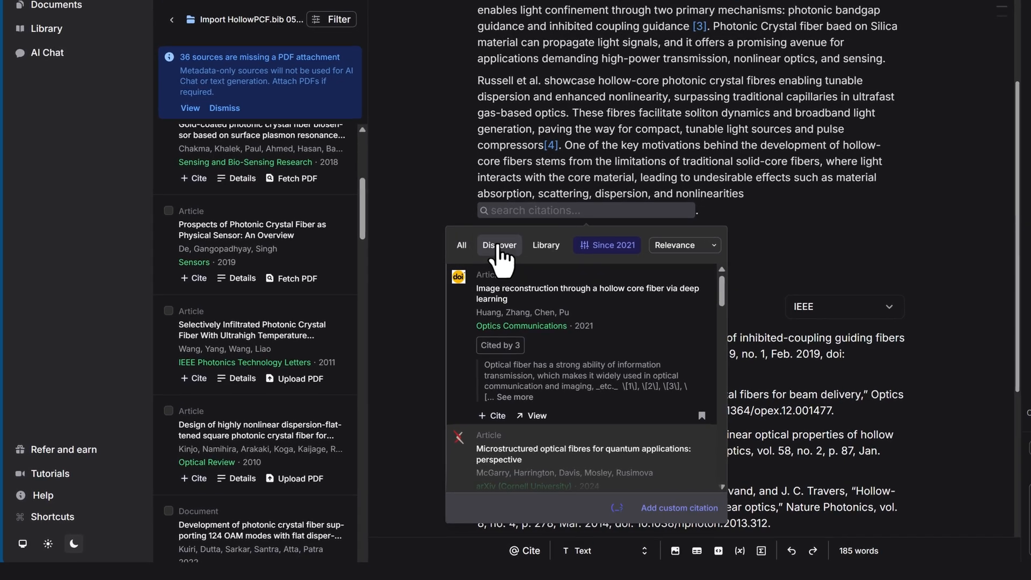
click(407, 307)
scroll(579, 352, down, 5)
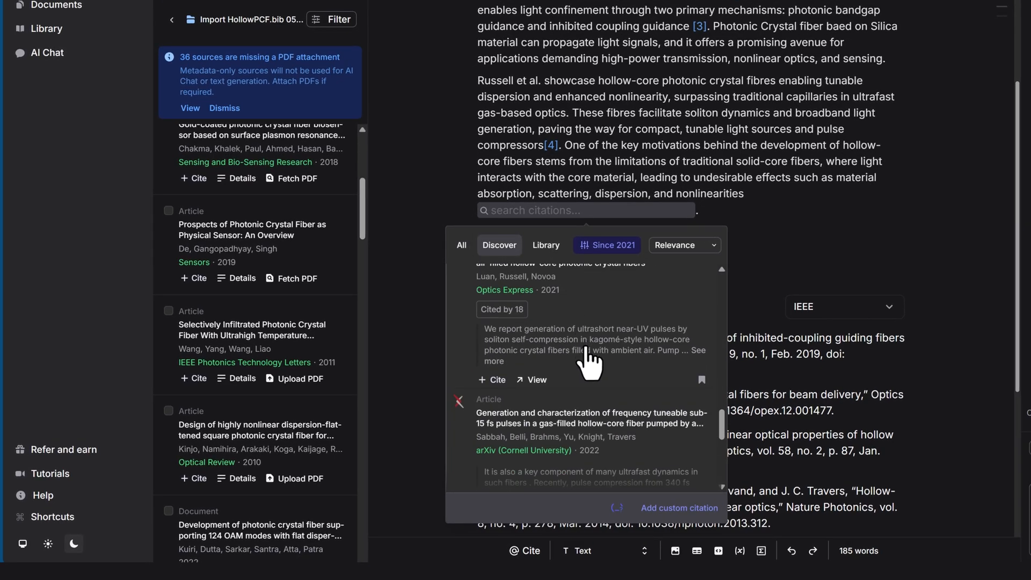
click(556, 248)
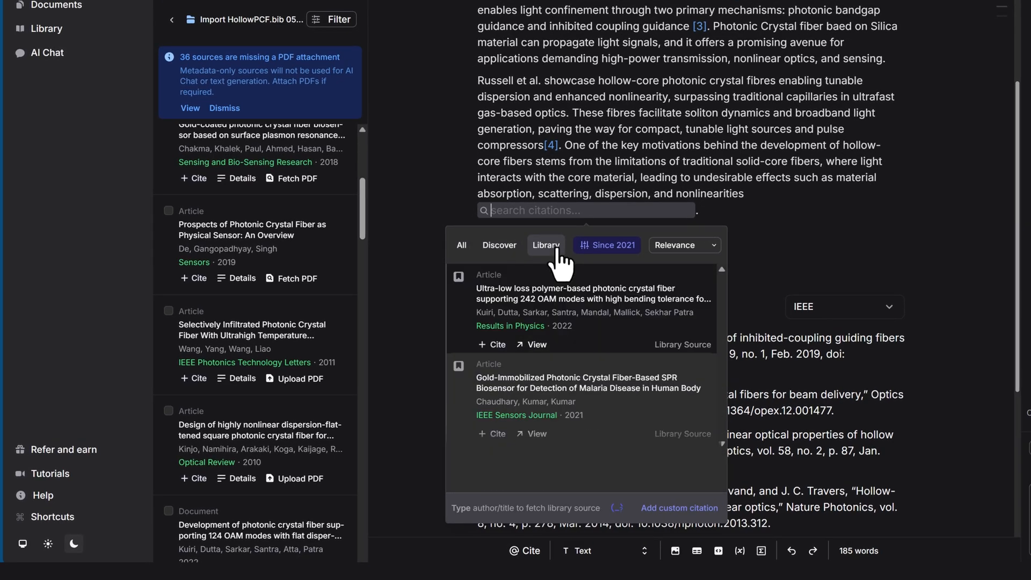
Clear the Since 2021 year filter from the library citation results and sort them by Most Recent.
click(622, 250)
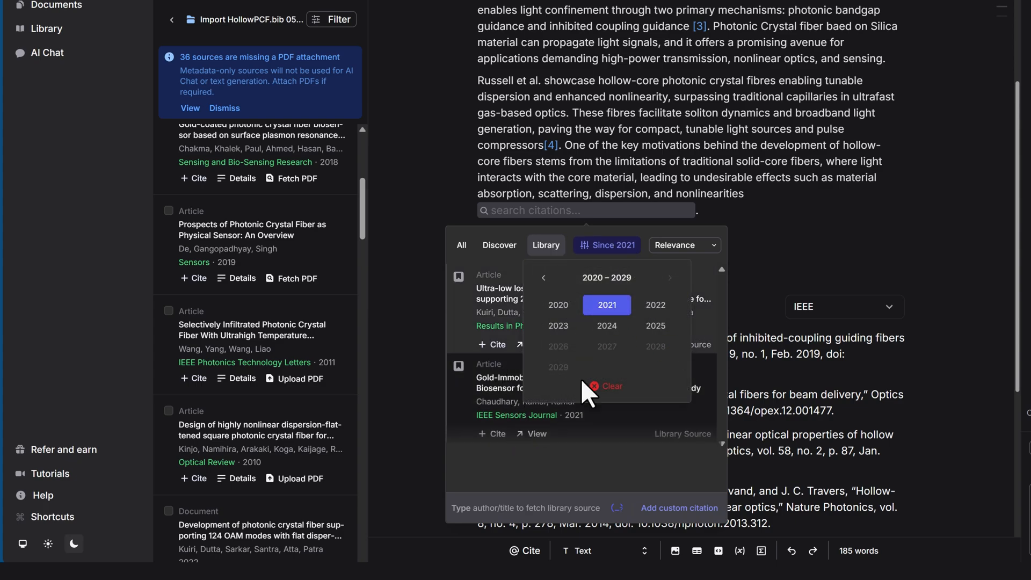
click(609, 389)
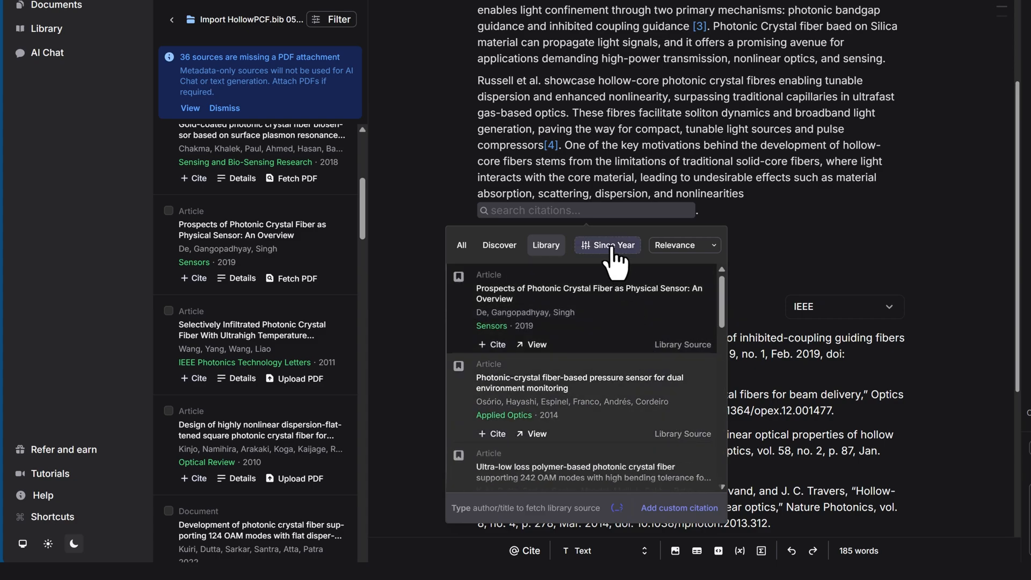
click(677, 245)
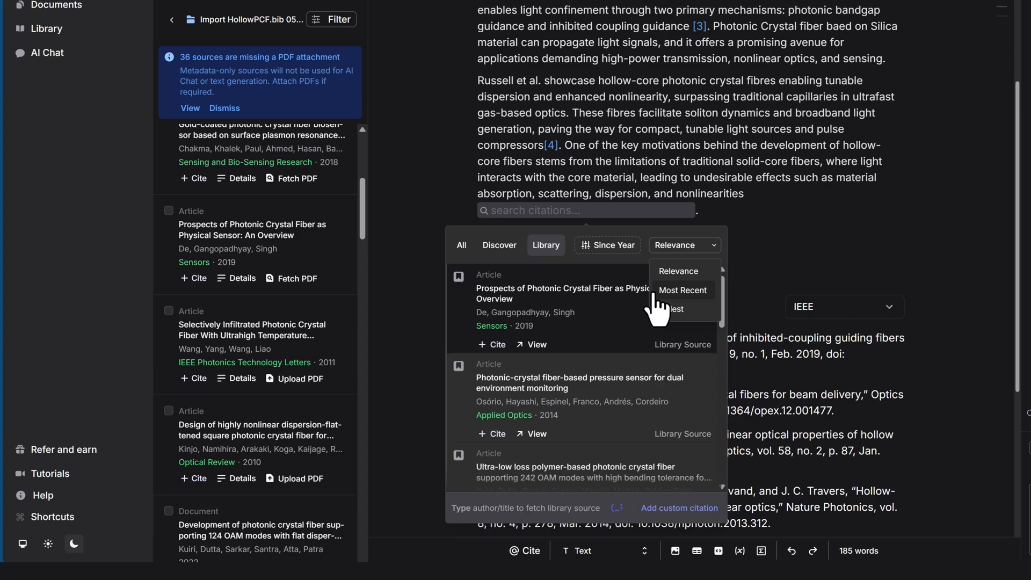
click(683, 290)
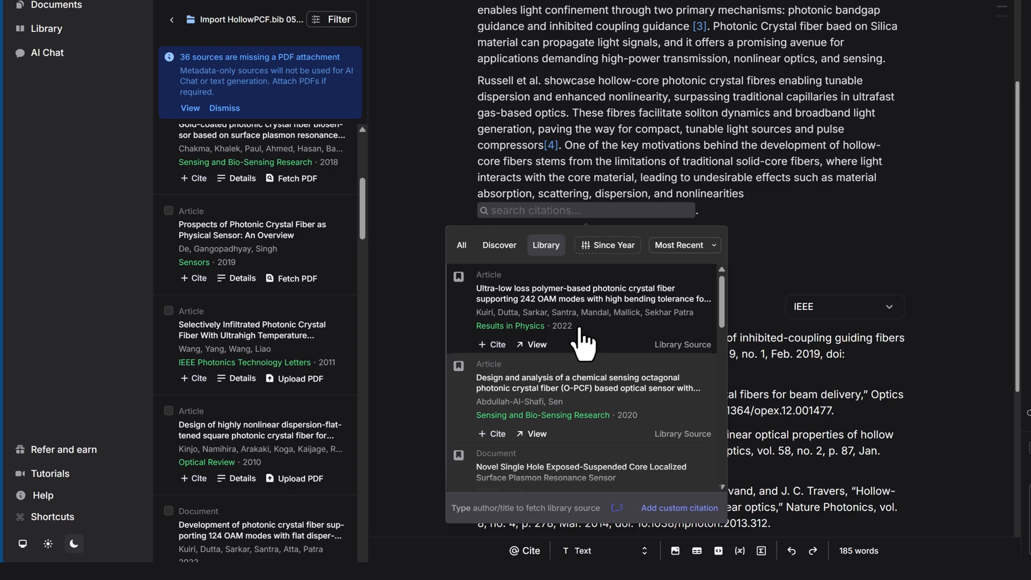
Cite the polymer-based fiber paper on 242 OAM modes and the chemical sensing octagonal O-PCF paper after "nonlinearities", and close the citation search.
scroll(595, 404, down, 5)
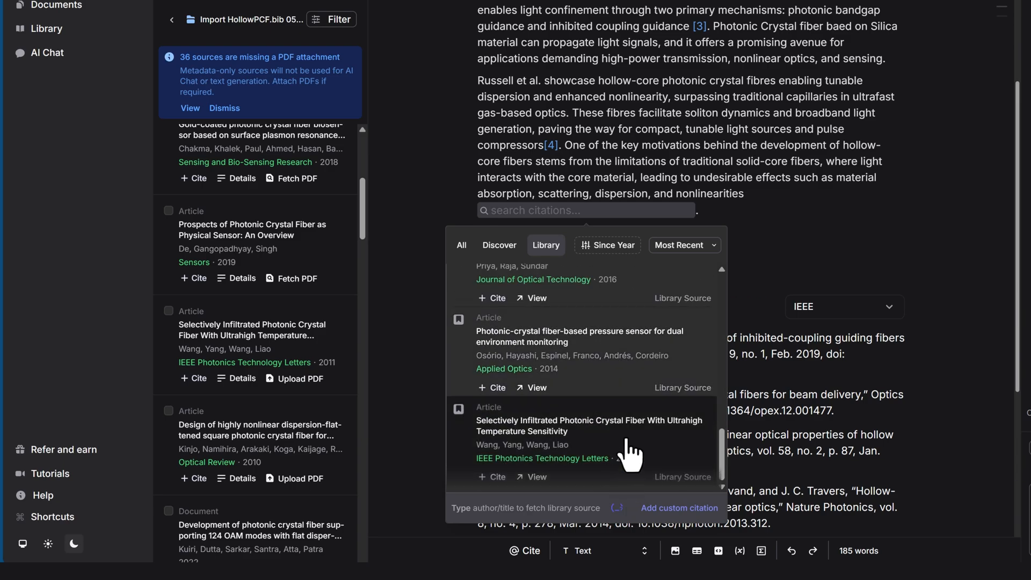
scroll(618, 430, up, 5)
scroll(558, 390, down, 5)
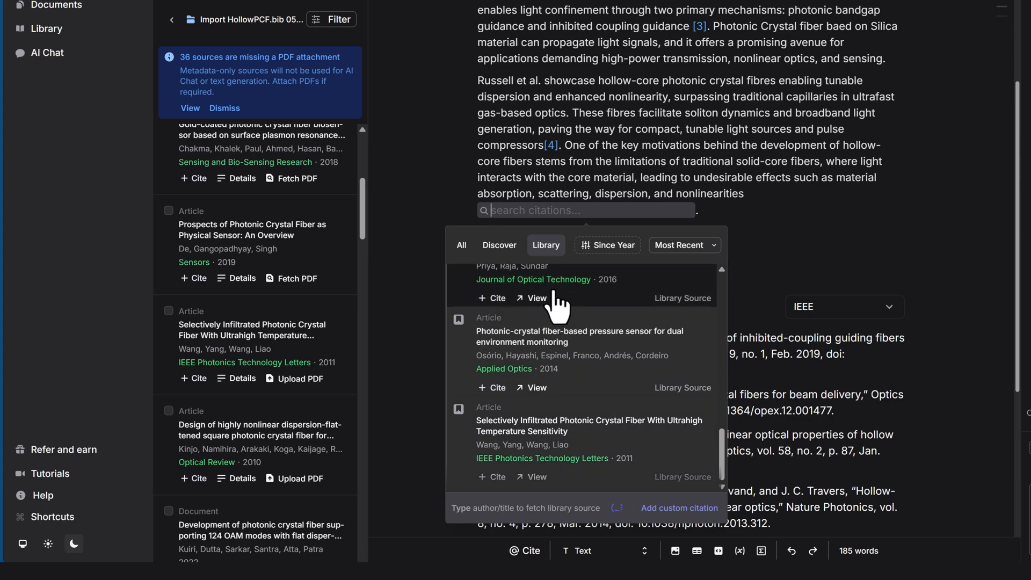
scroll(557, 306, up, 10)
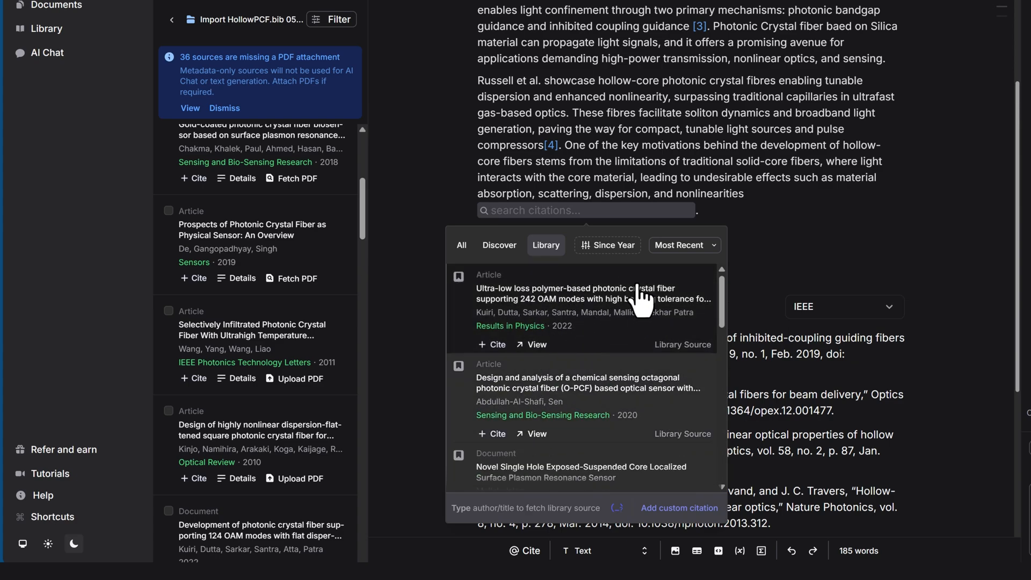
click(601, 293)
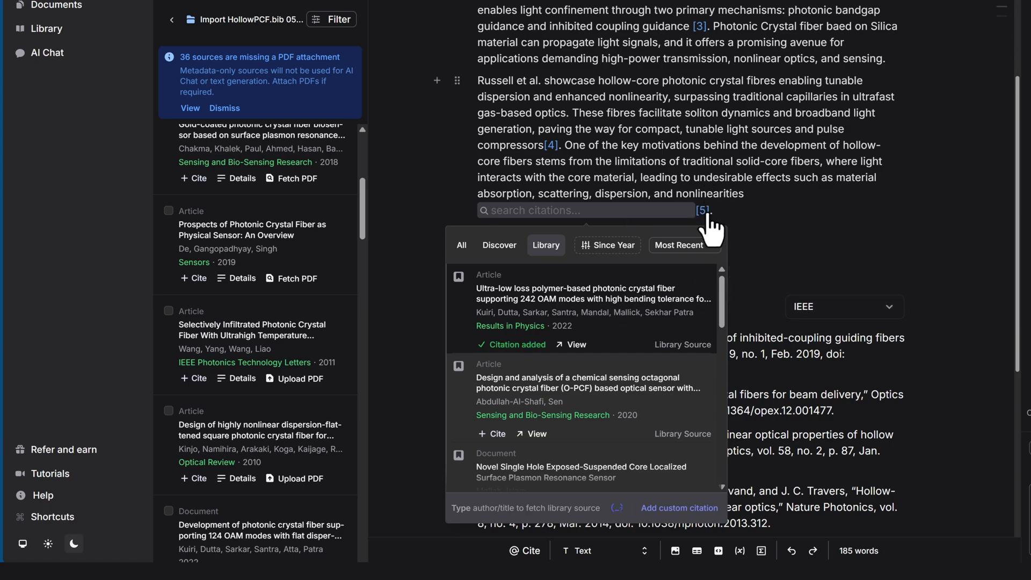
click(585, 397)
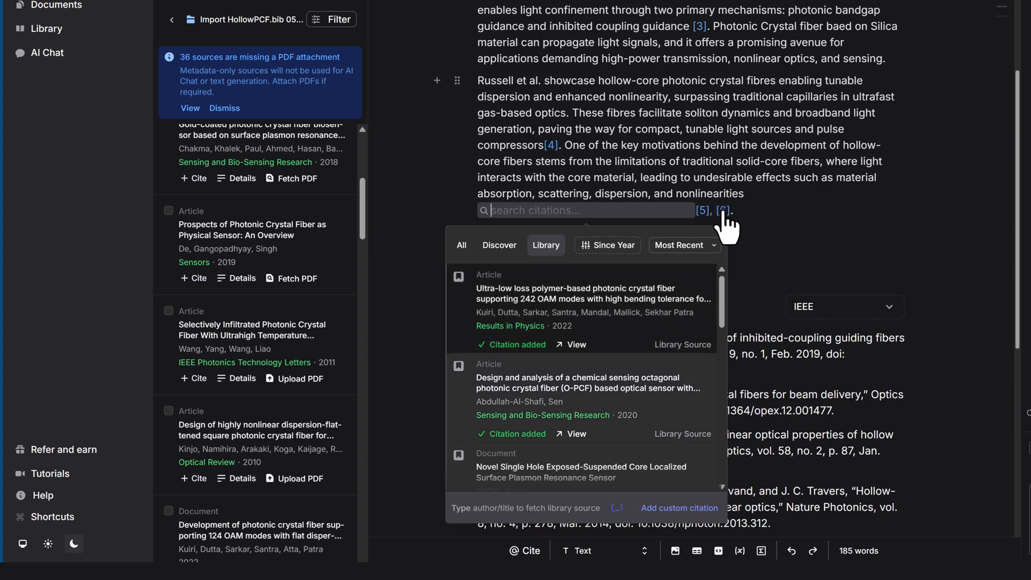
click(779, 197)
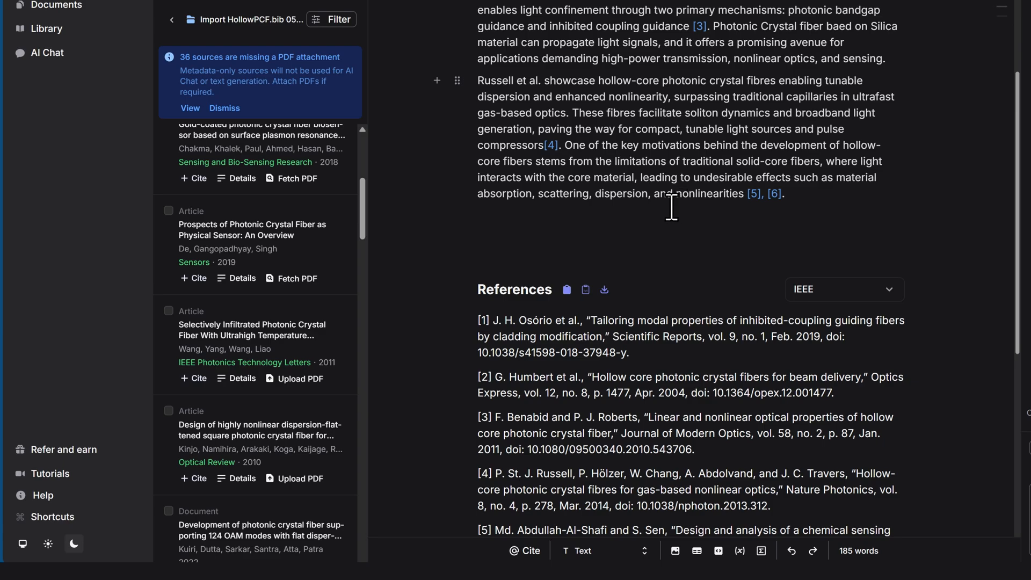
scroll(260, 282, down, 10)
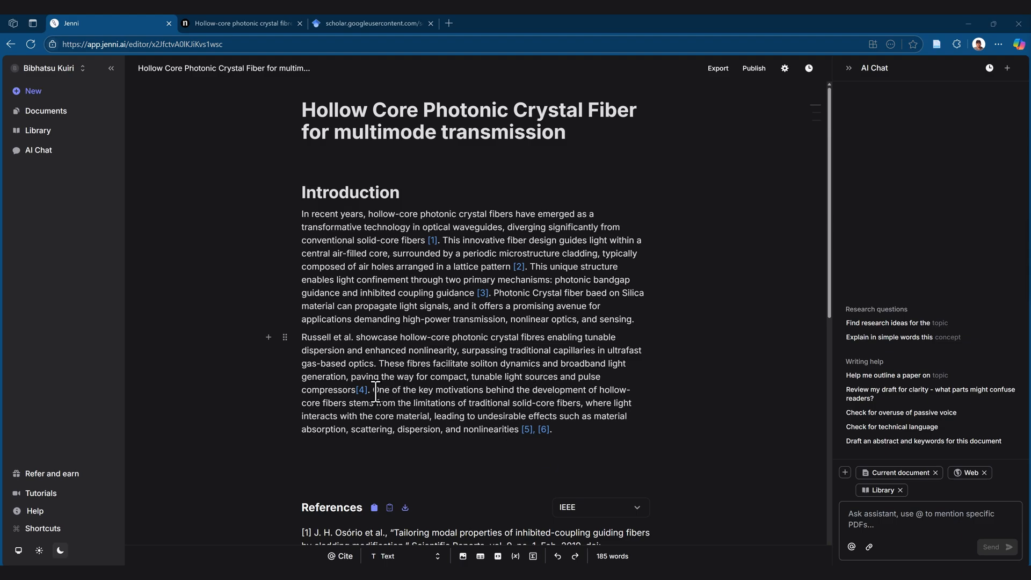
Attach the passage from "One of the key motivations" through "nonlinearities" to the AI chat as context.
drag(374, 391, 517, 431)
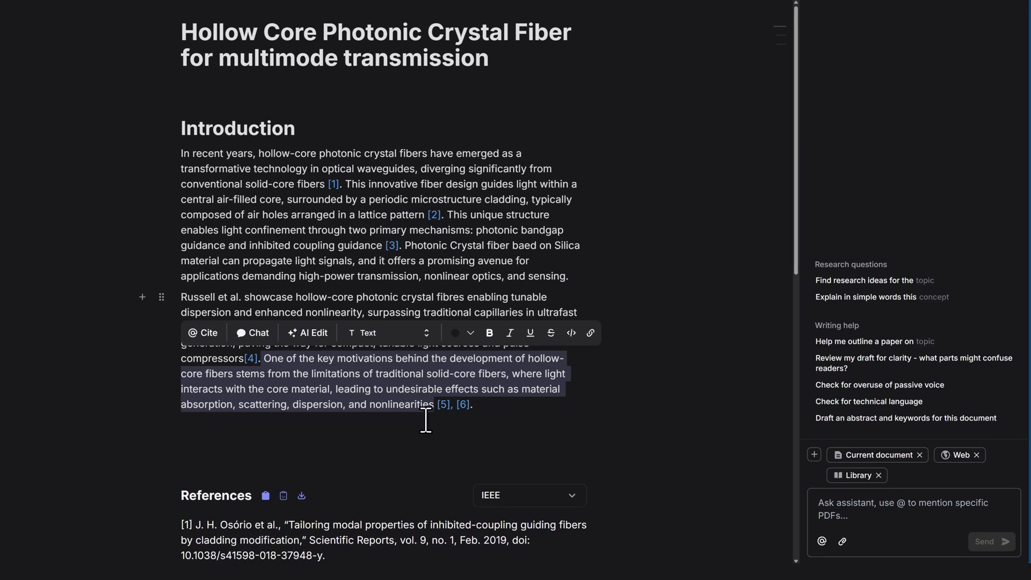
click(257, 334)
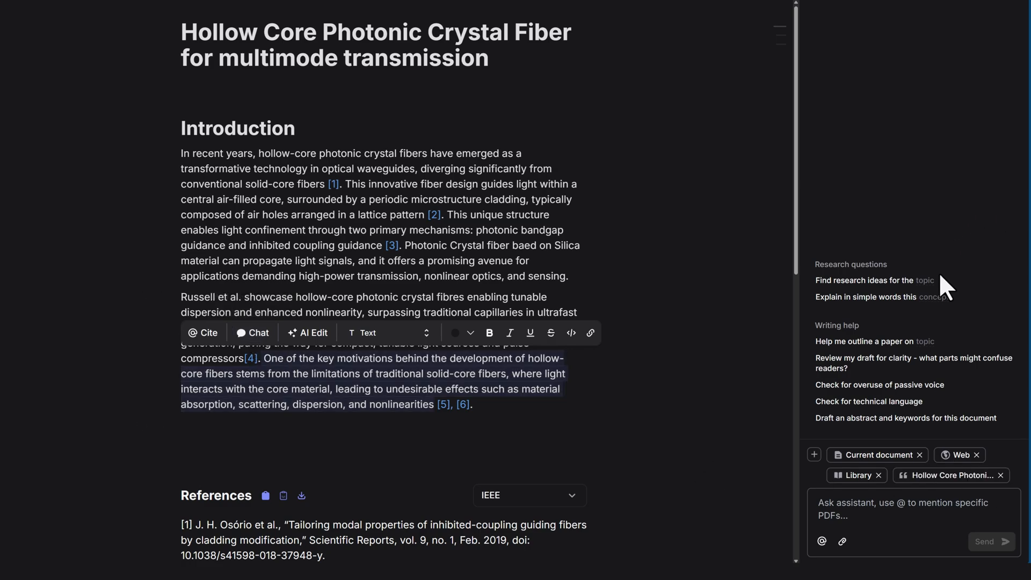
mouse_move(961, 473)
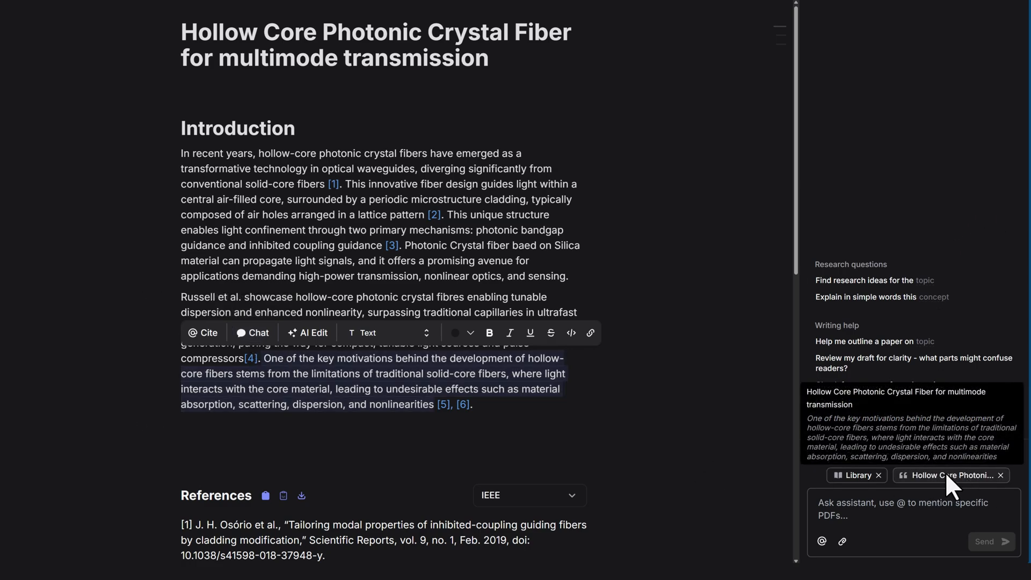
Ask the AI chat "explain me this para" with the Library and Web contexts removed.
click(908, 512)
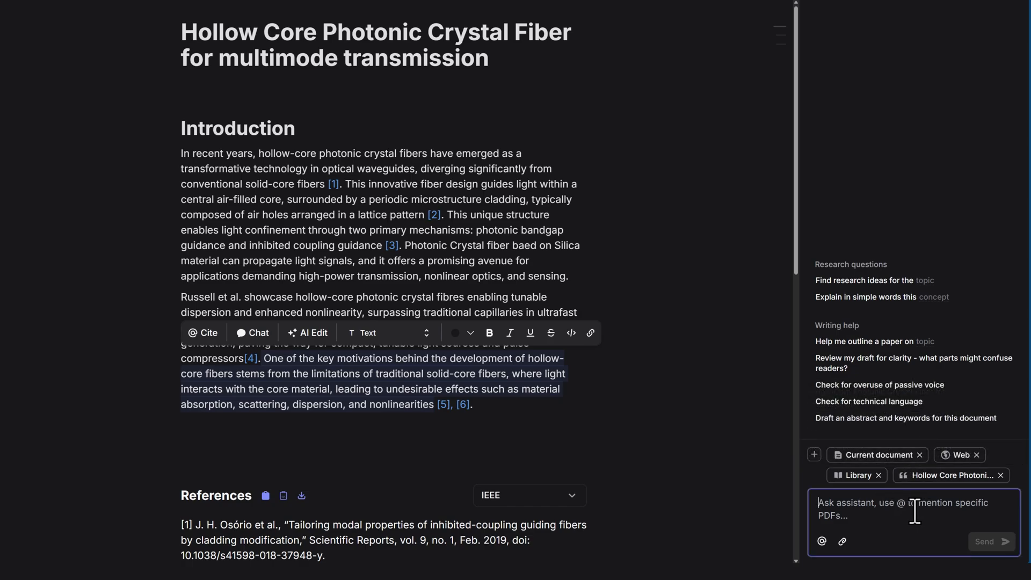
text(explain me thsi para)
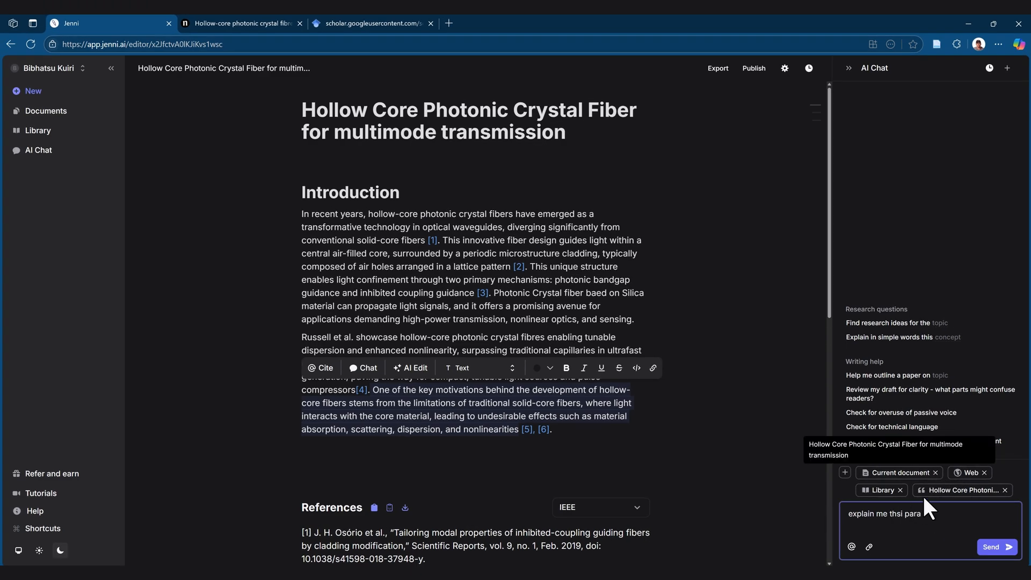
click(901, 490)
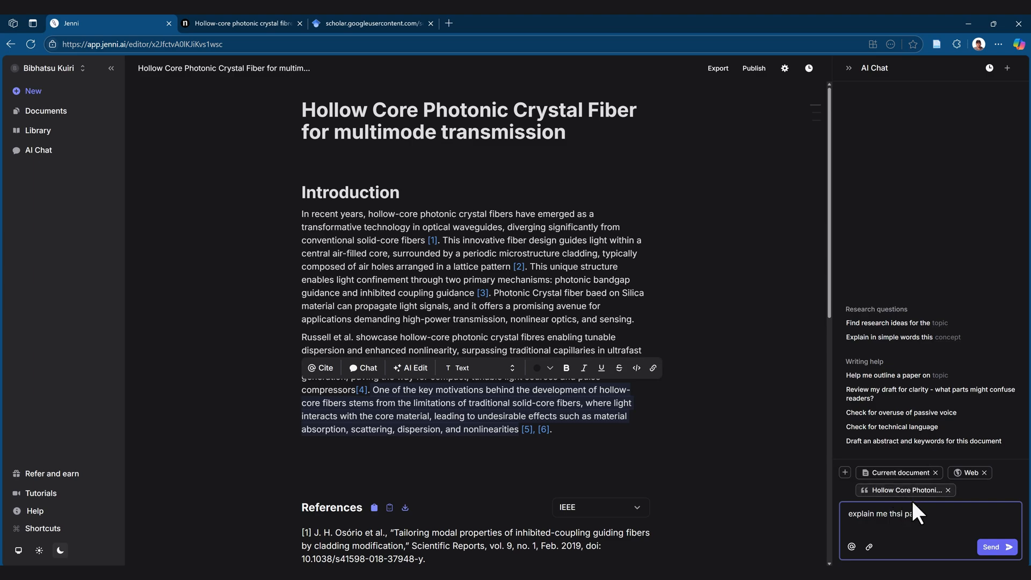
click(984, 472)
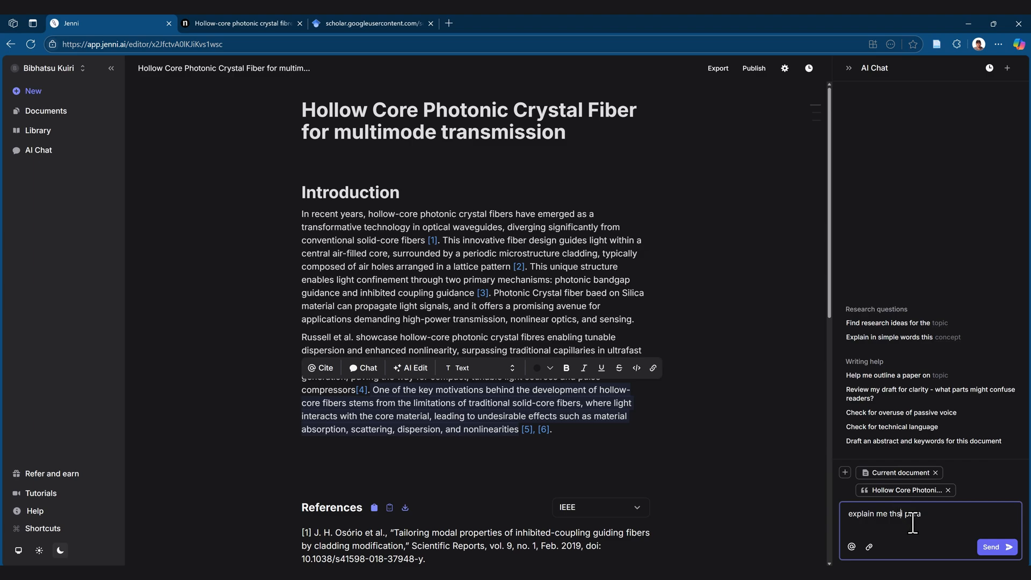
key(BackSpace)
text(s)
click(991, 547)
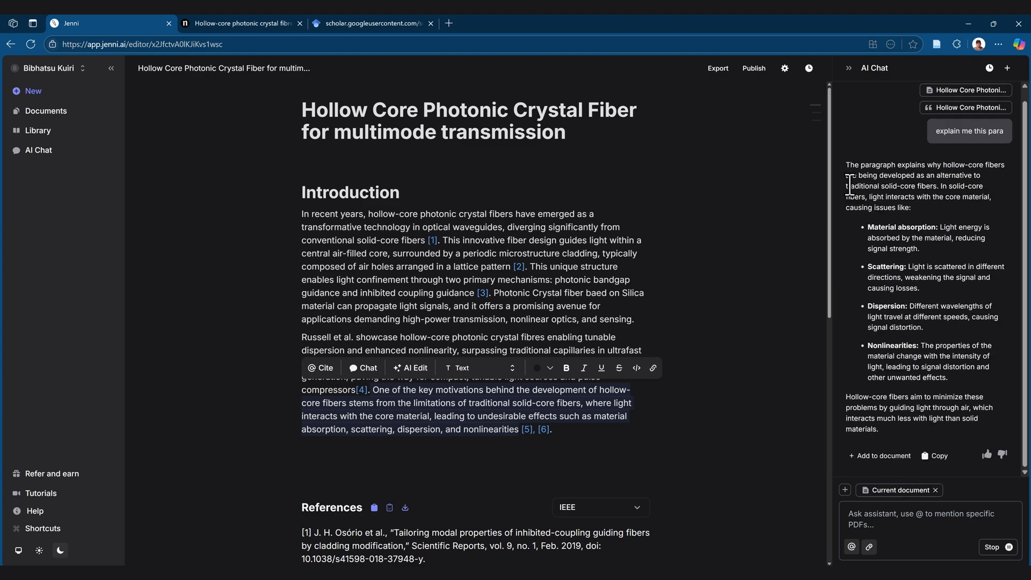
Read the assistant's explanation, place the cursor after citation [6] and add the explanation to the document.
drag(854, 165, 951, 425)
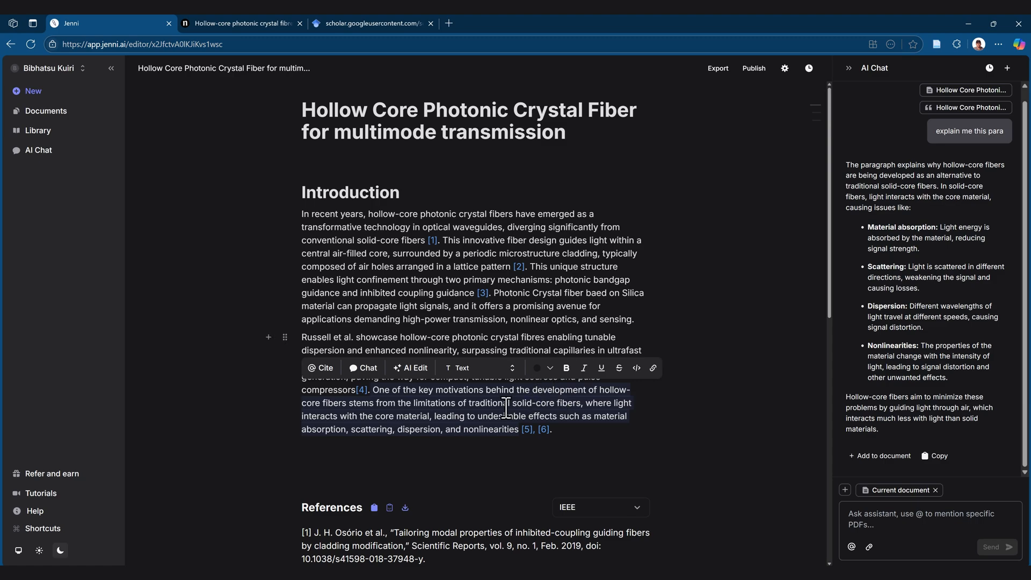
click(568, 427)
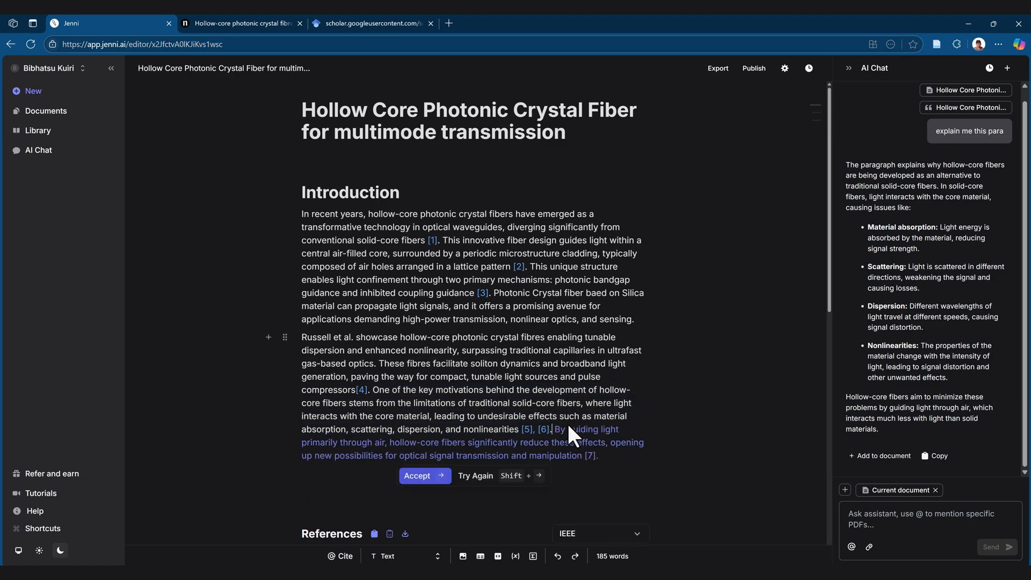
click(877, 519)
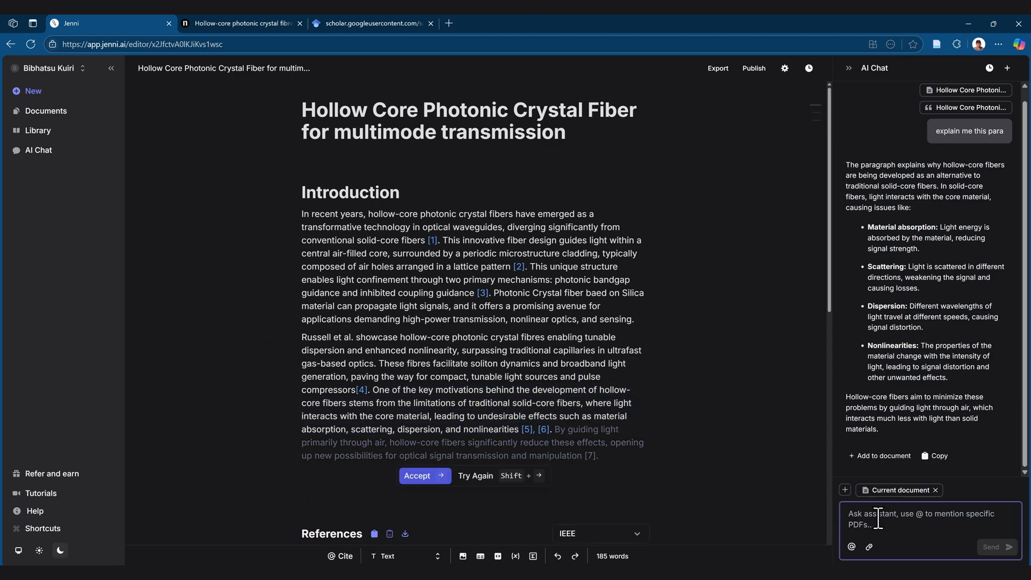
click(881, 456)
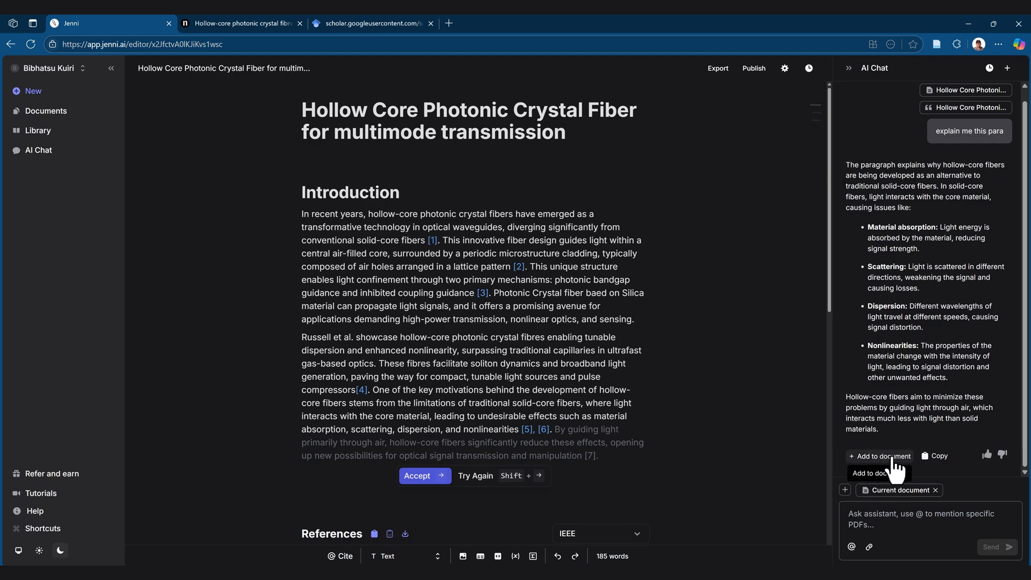
Show the Library sources and filter them by Has PDF.
click(64, 113)
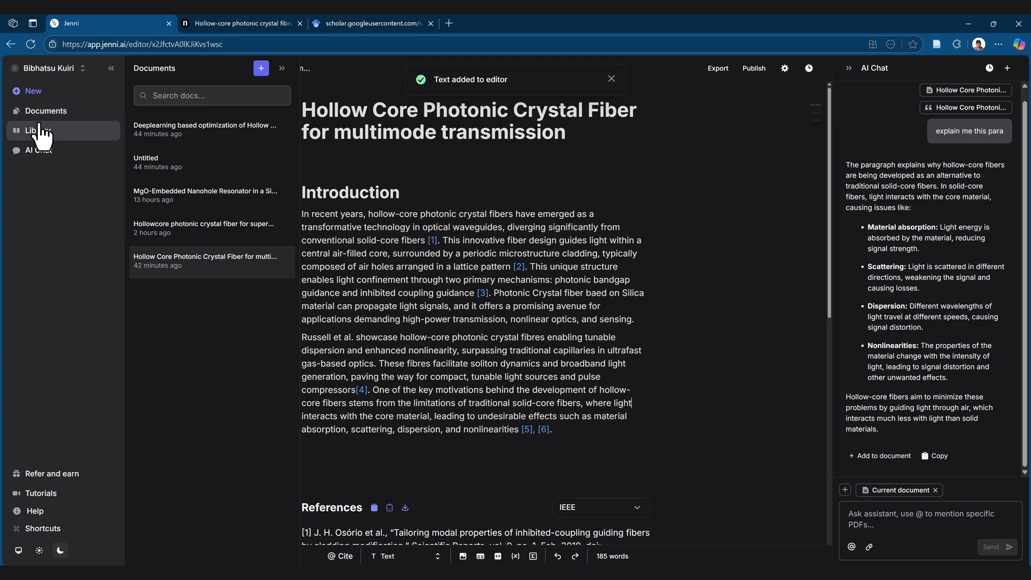
click(41, 131)
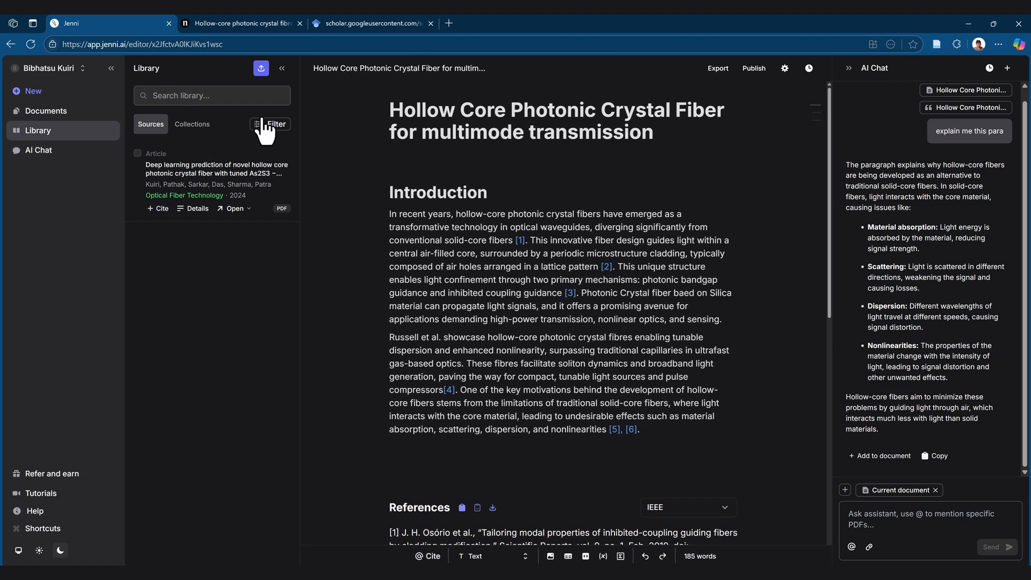
click(263, 123)
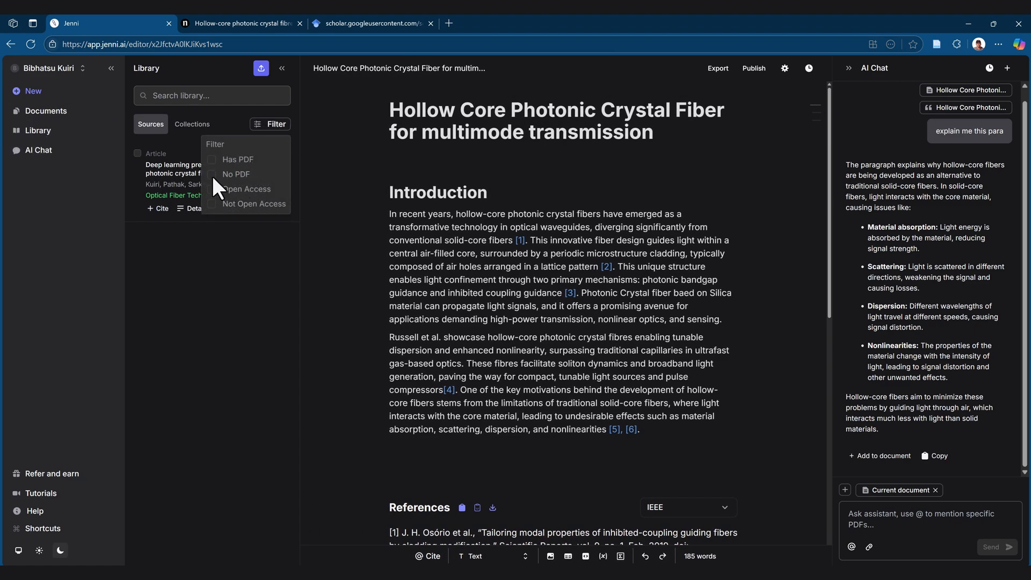
click(210, 158)
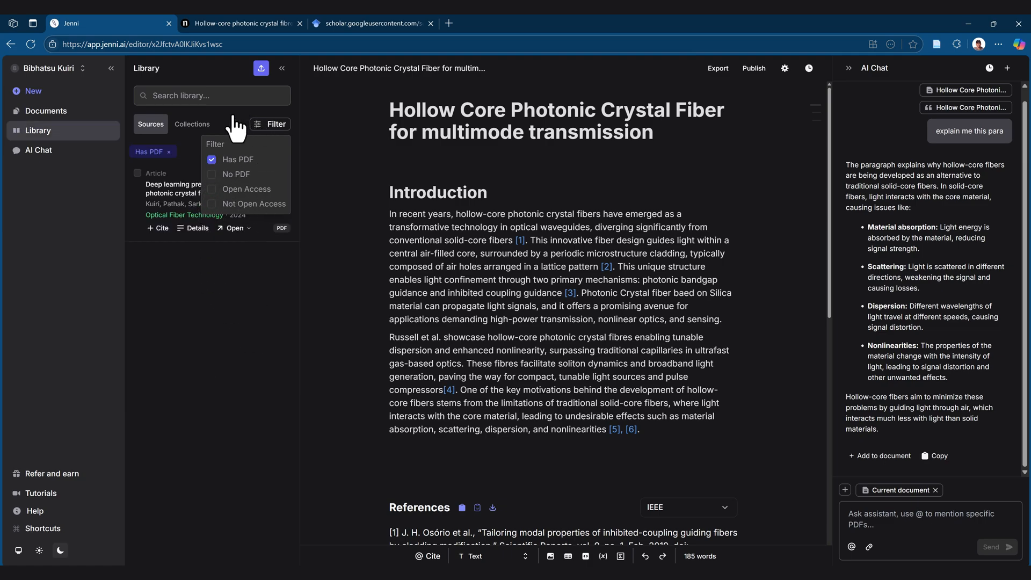
click(263, 124)
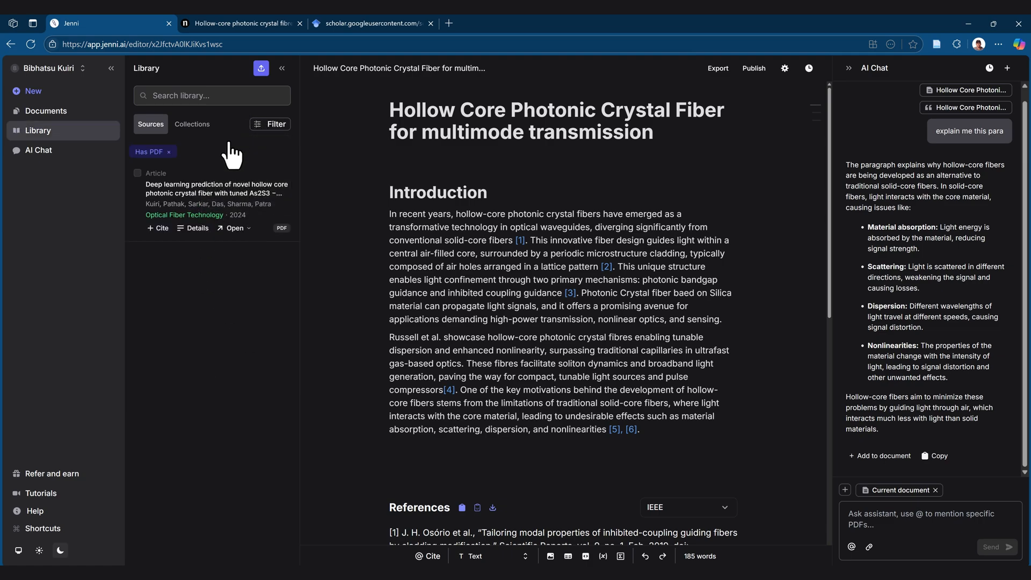
Open the PDF of the paper on deep learning prediction of a hollow core fiber in a new tab and look through it.
click(244, 228)
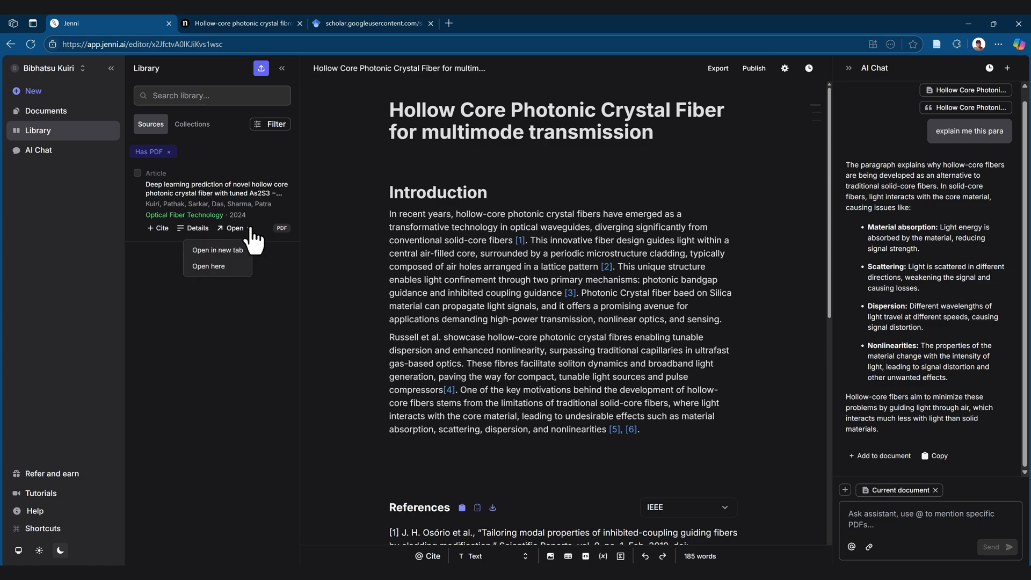
click(222, 252)
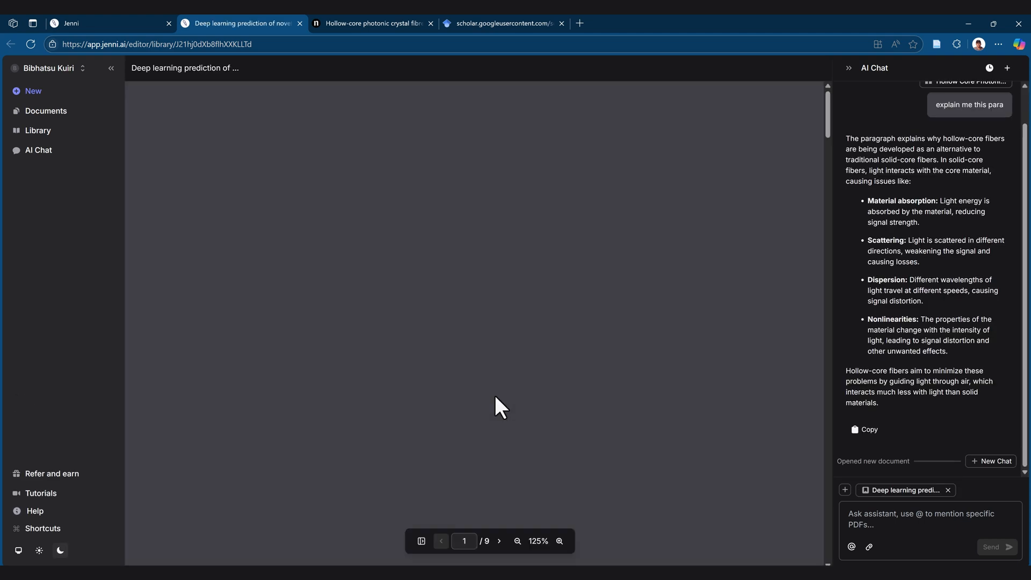
scroll(529, 354, down, 15)
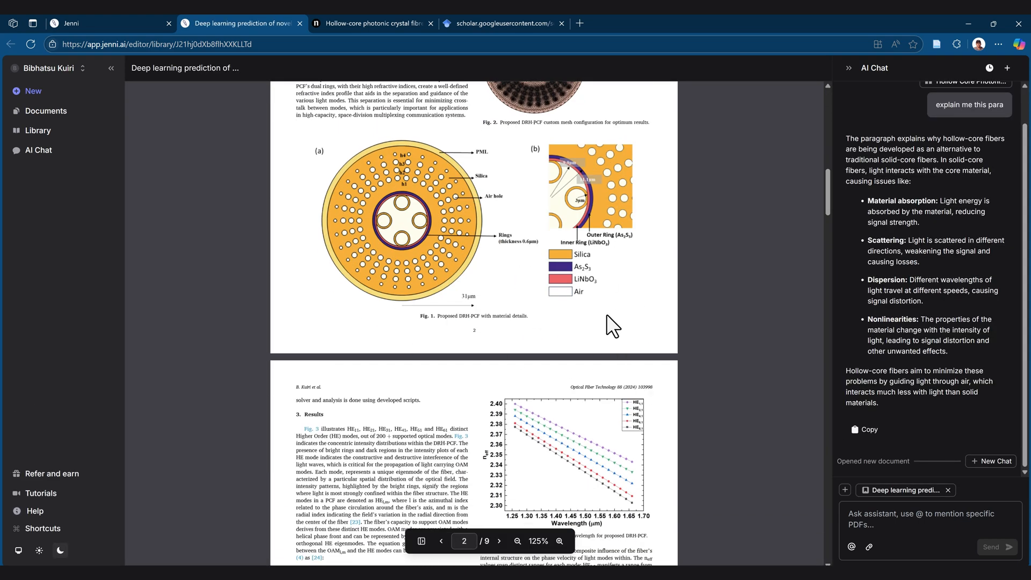
Look through the PDF's figures and ask the AI chat "explain me the results in the PDF in easy language".
scroll(620, 336, down, 20)
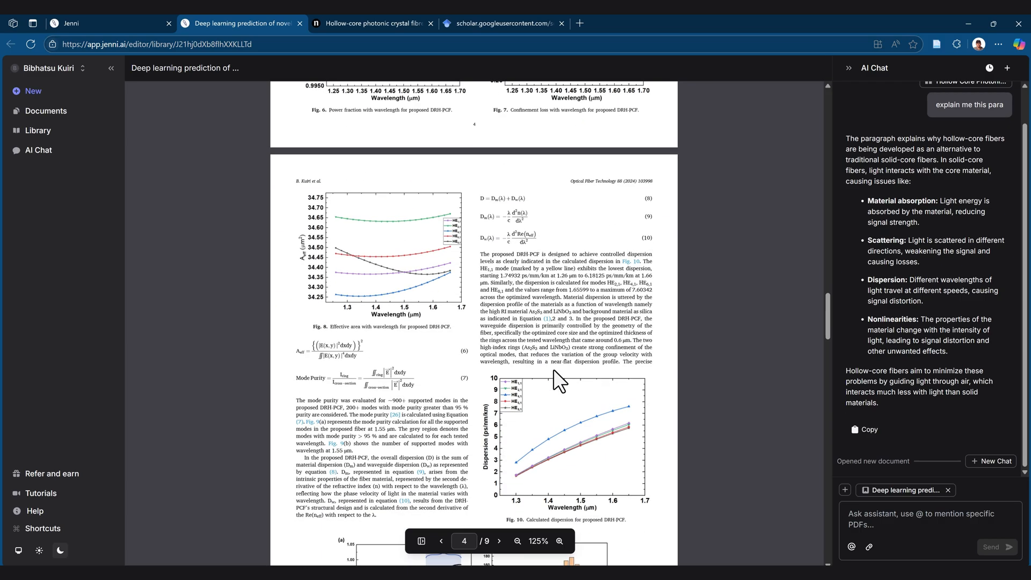
click(879, 519)
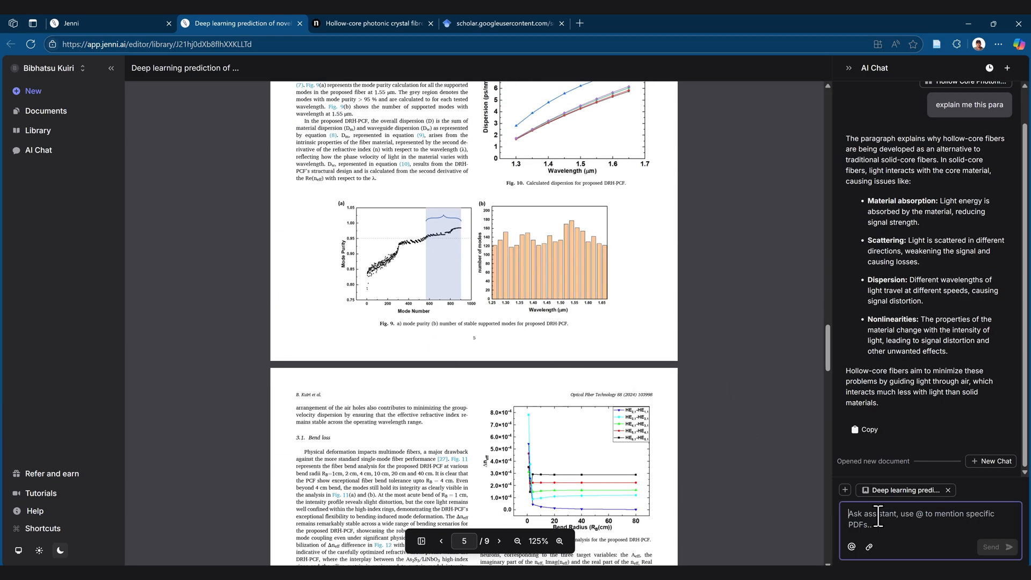
text(explain me the results in the PD)
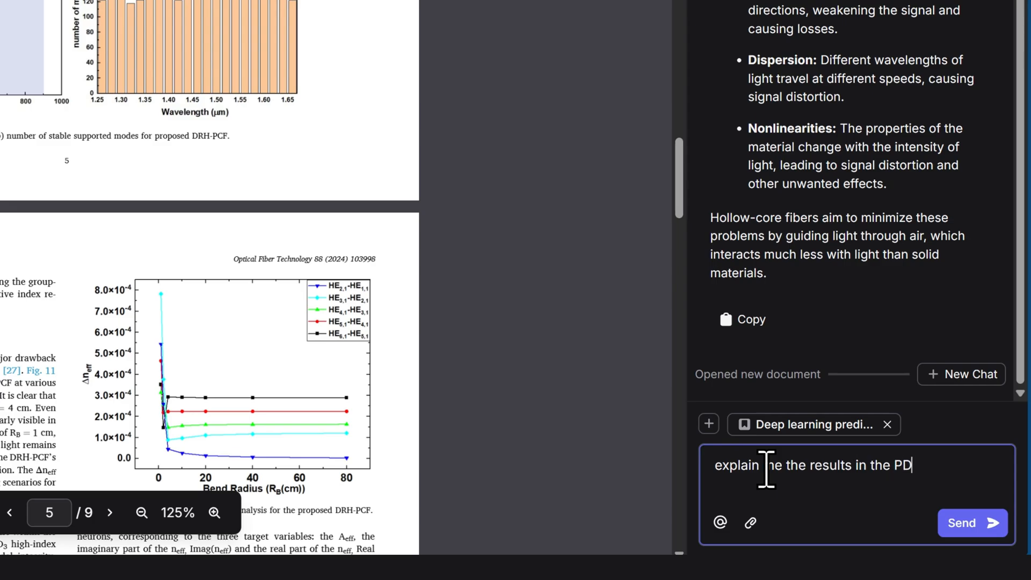
text(langua)
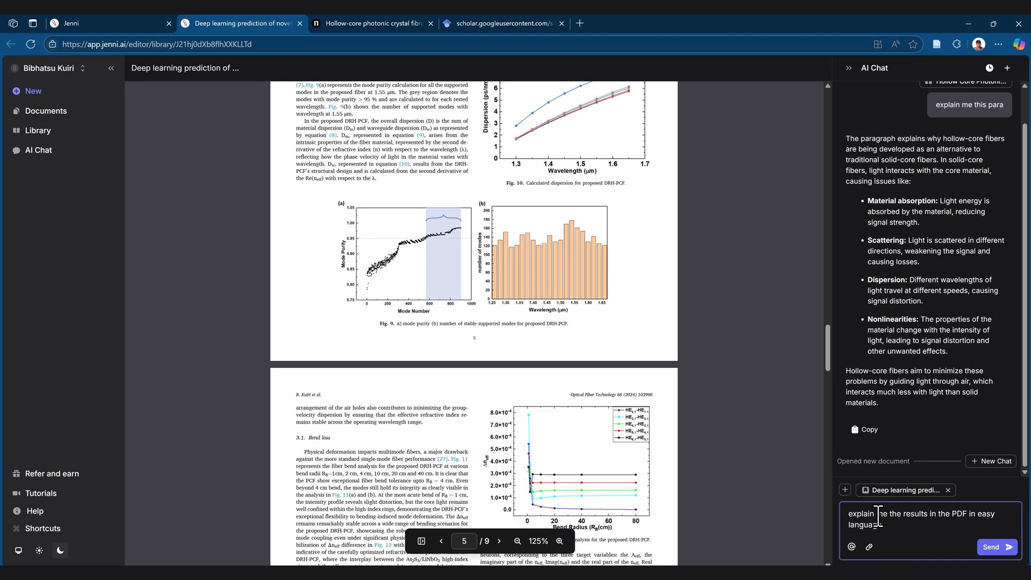
text(ge)
key(Return)
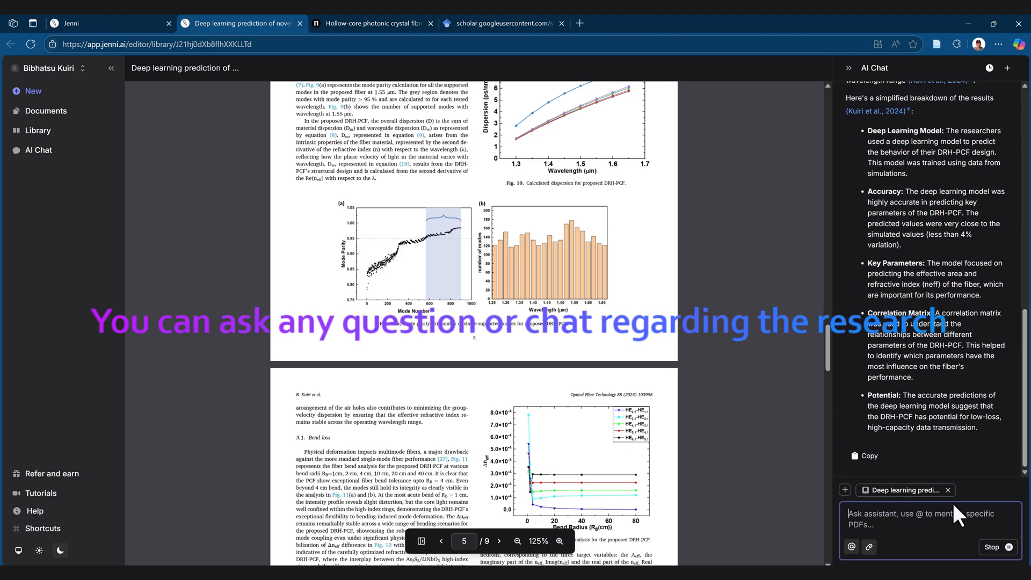
Read the assistant's explanation of the results, close the PDF tab and review the paper's introduction and references.
scroll(924, 322, up, 6)
scroll(919, 304, down, 6)
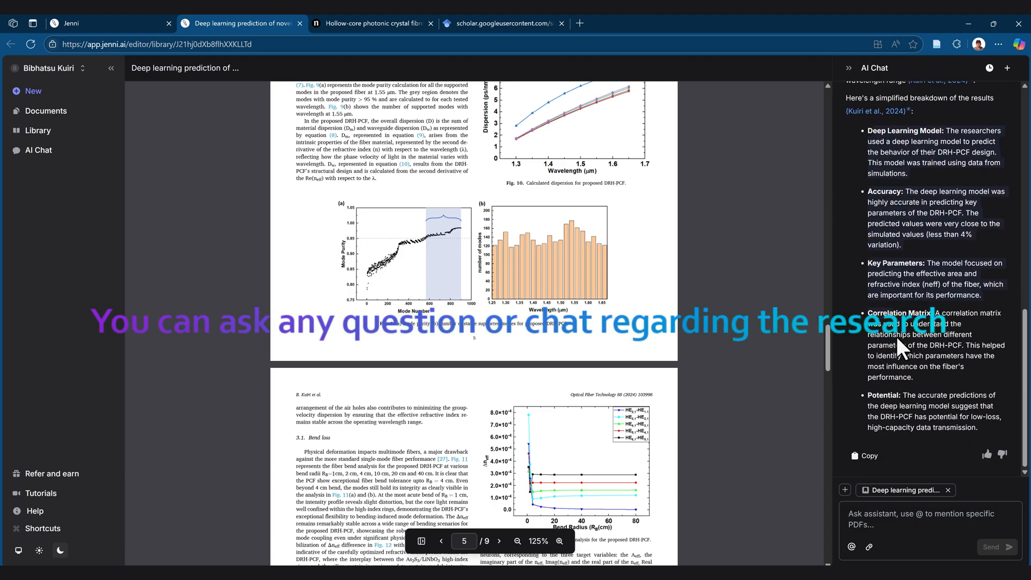
key(ctrl+w)
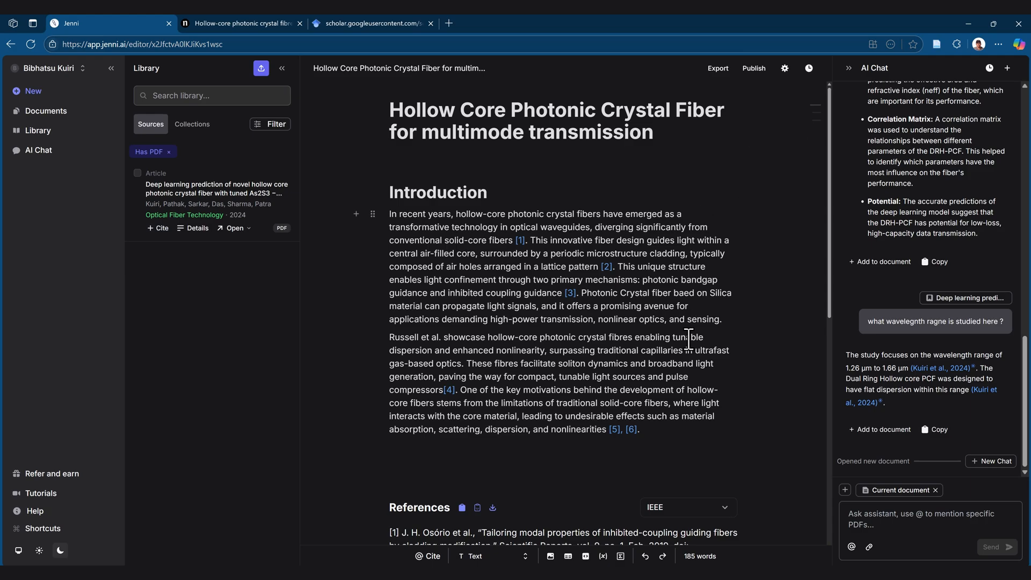
scroll(704, 371, down, 9)
scroll(762, 197, up, 5)
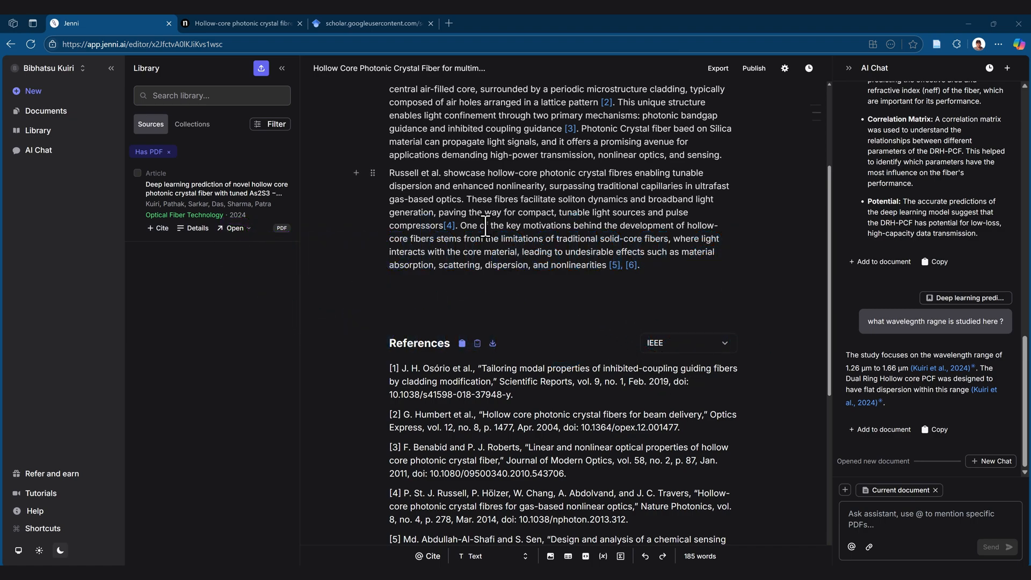
Paraphrase the sentence on key motivations for hollow-core fibers academically with AI Edit, regenerate it once and replace the original.
drag(460, 228, 606, 264)
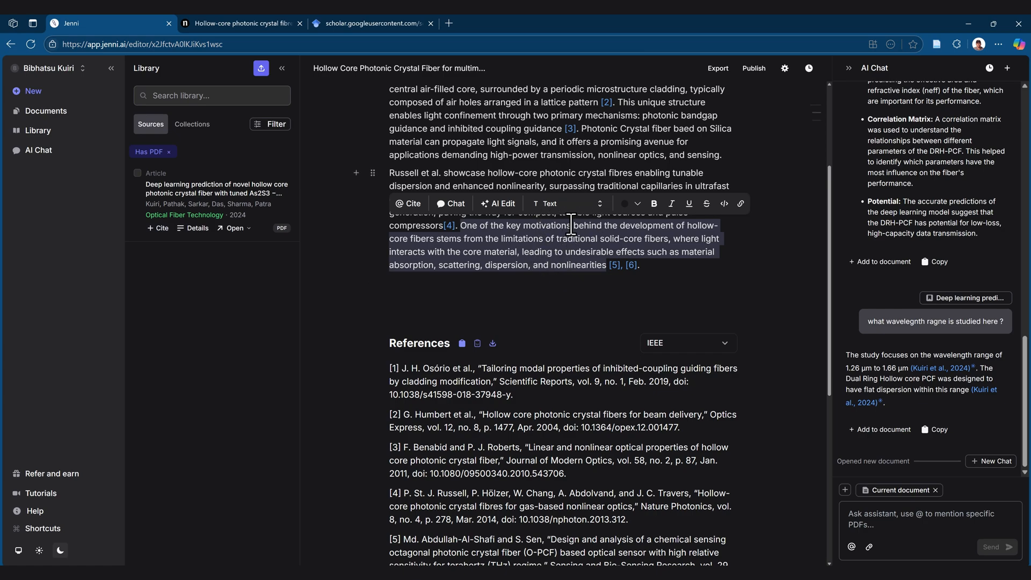
click(501, 209)
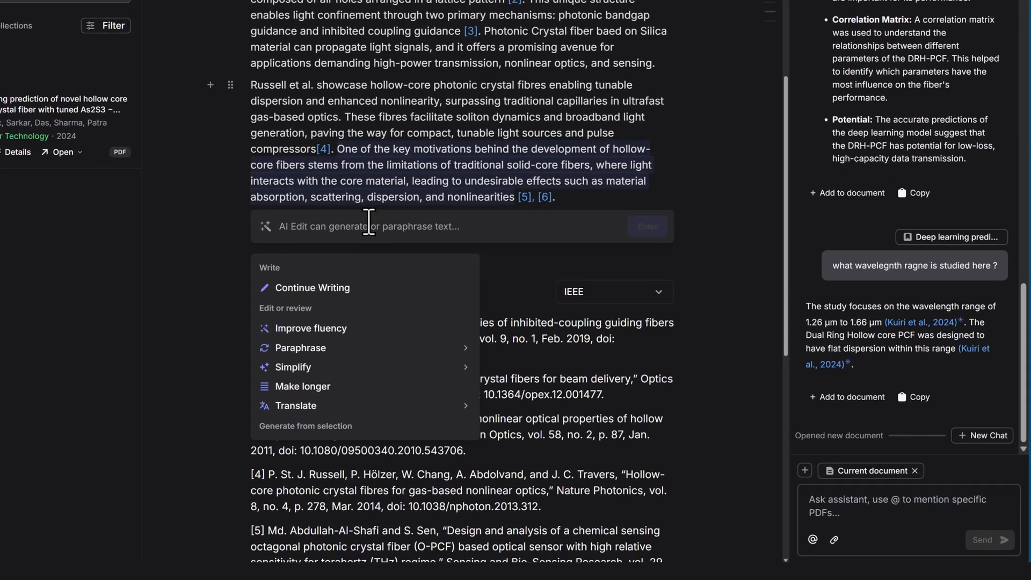
mouse_move(351, 345)
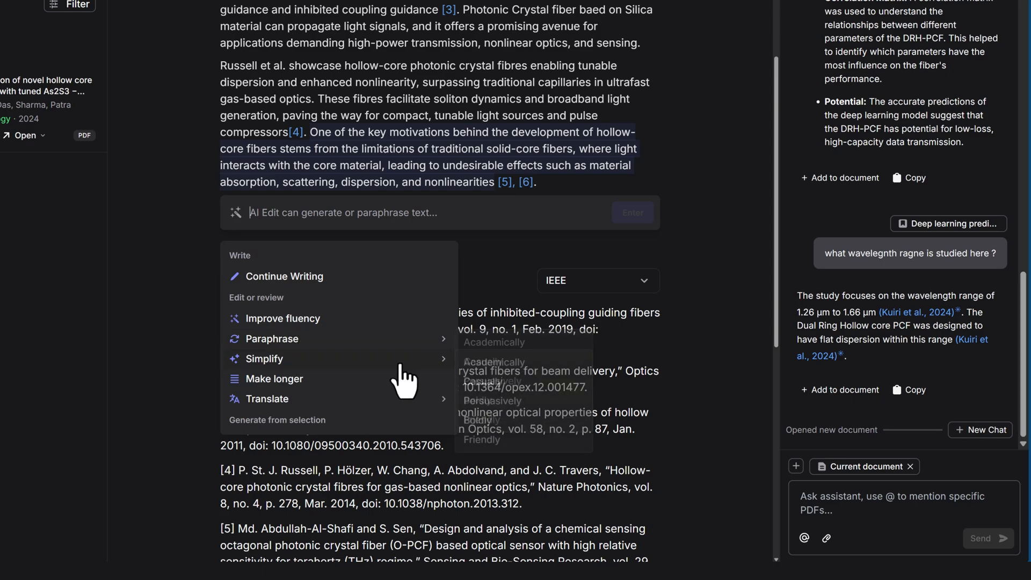
mouse_move(396, 367)
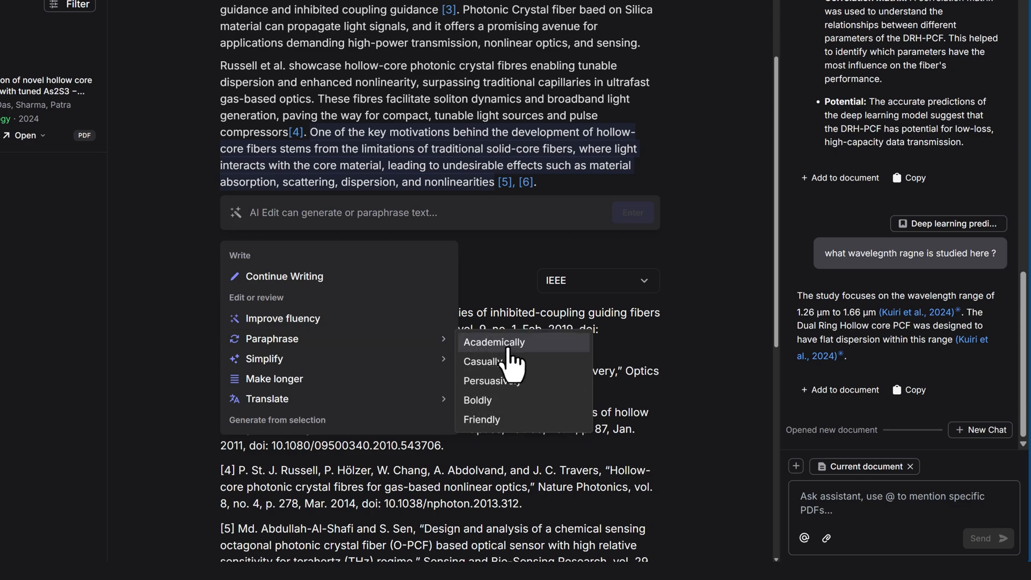
click(513, 342)
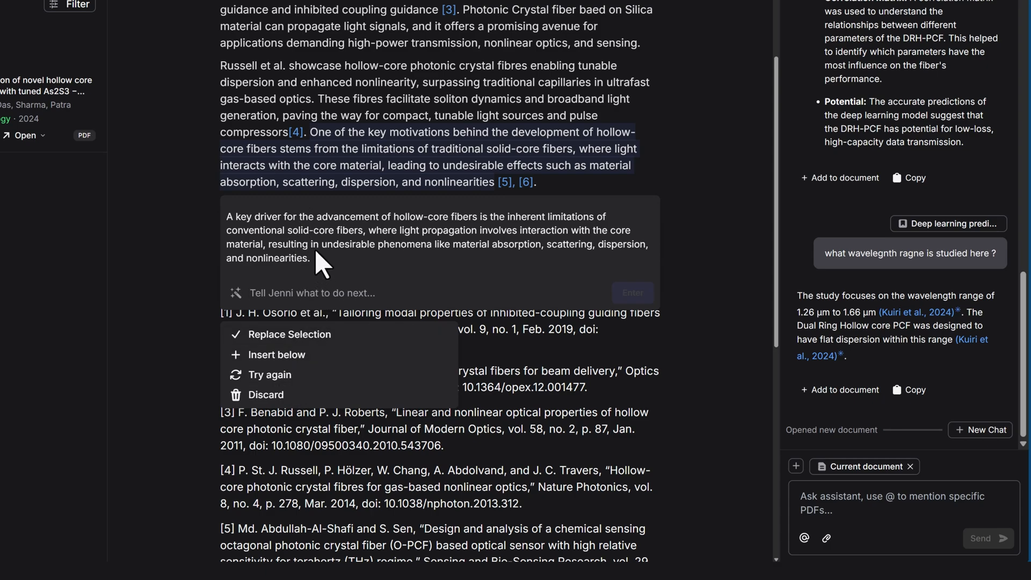
click(275, 376)
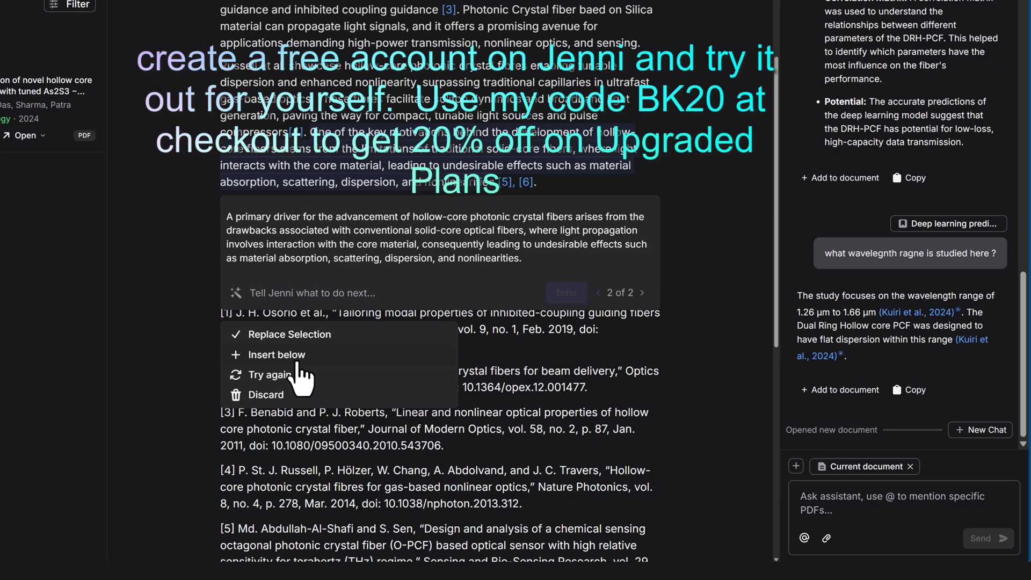
click(290, 334)
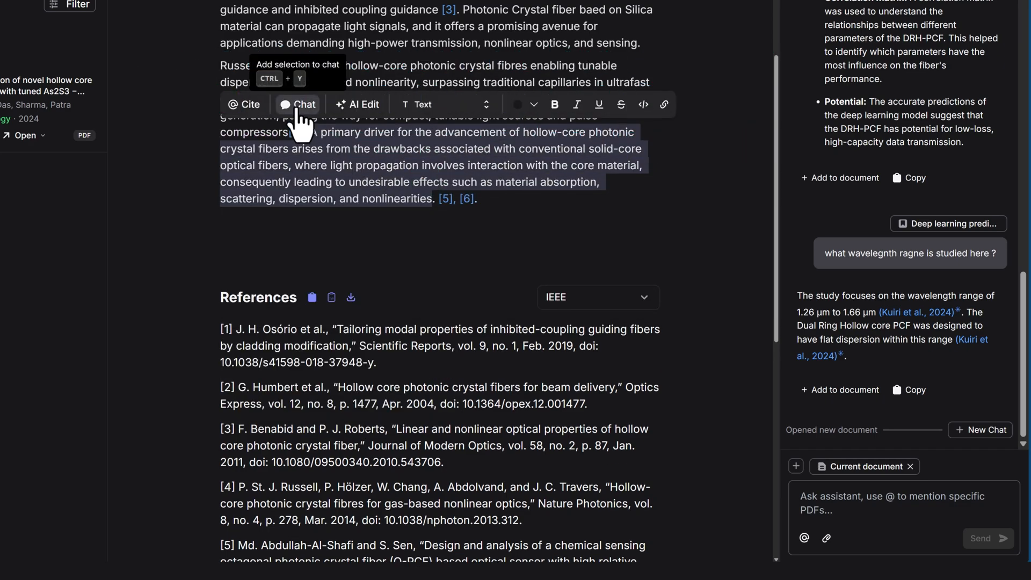
Add the paraphrased sentence to the AI chat as context and return to the document.
click(297, 107)
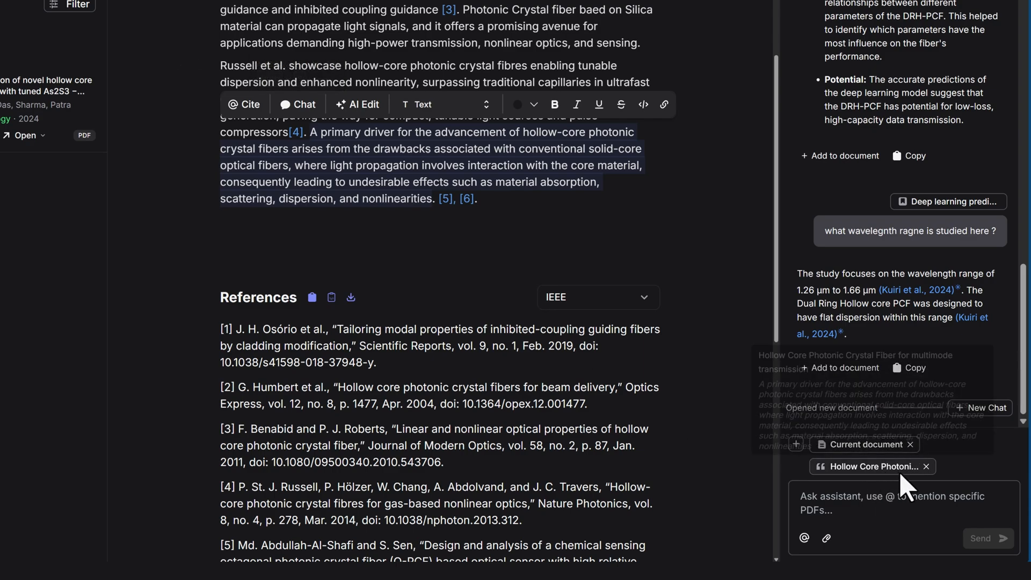
click(908, 497)
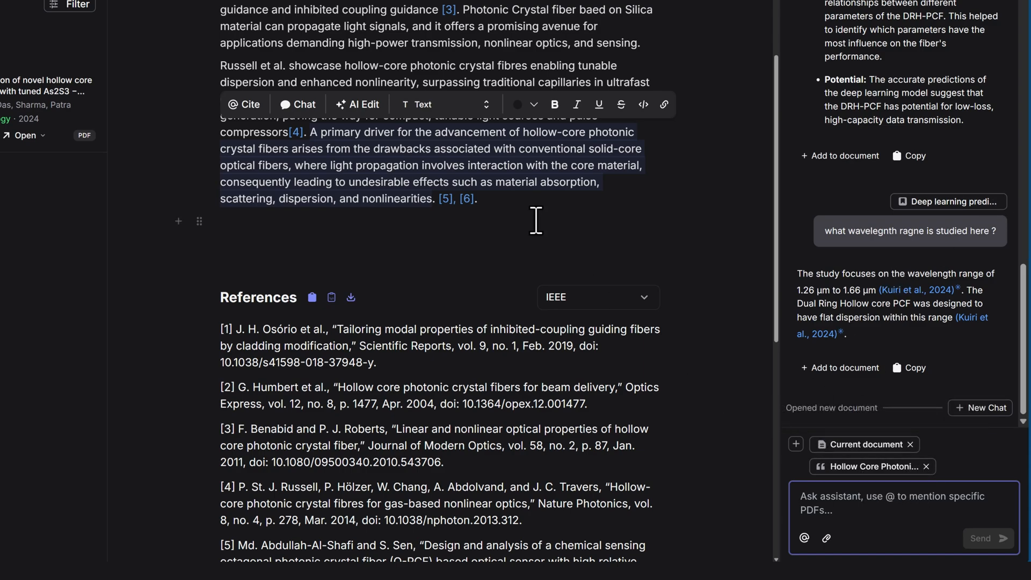
click(541, 188)
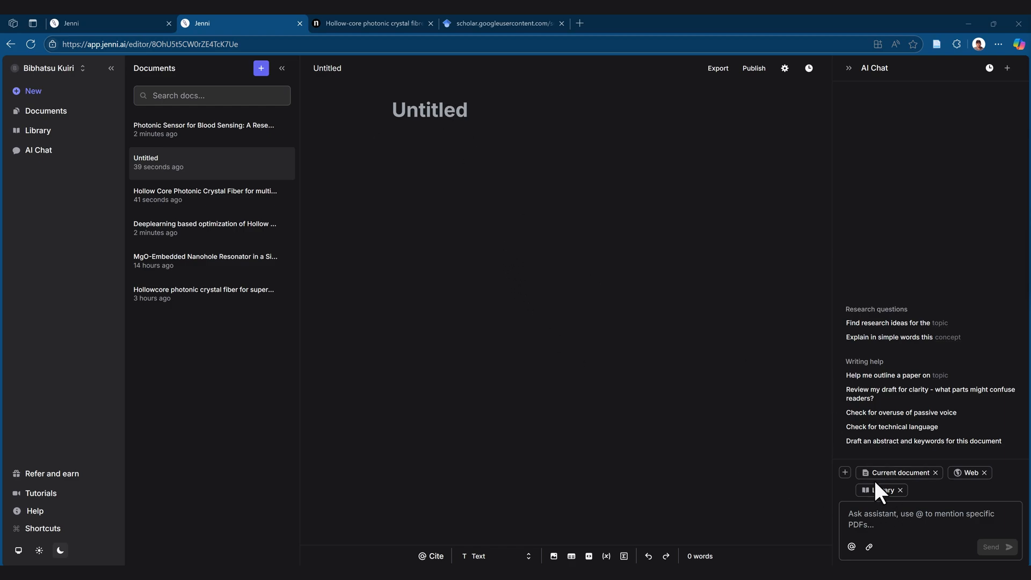
In the untitled document, ask the AI chat "write me a outline of the topic on “review of photonic sensor for blood sensing” do not cite any article".
click(888, 520)
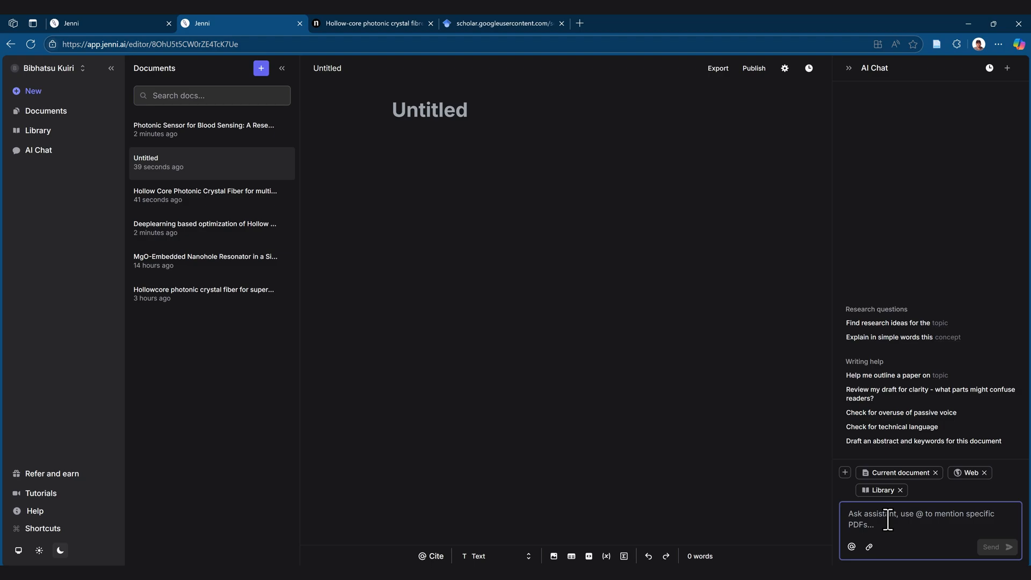
text(write me a outline of the topic on “review of photonic sensor for blood sensing”)
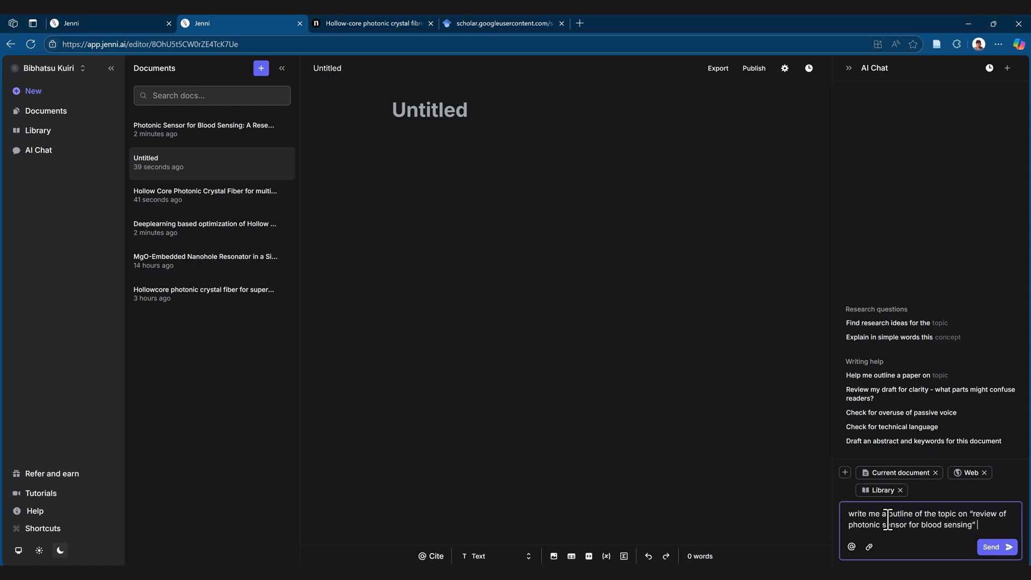
text(o not cite any article)
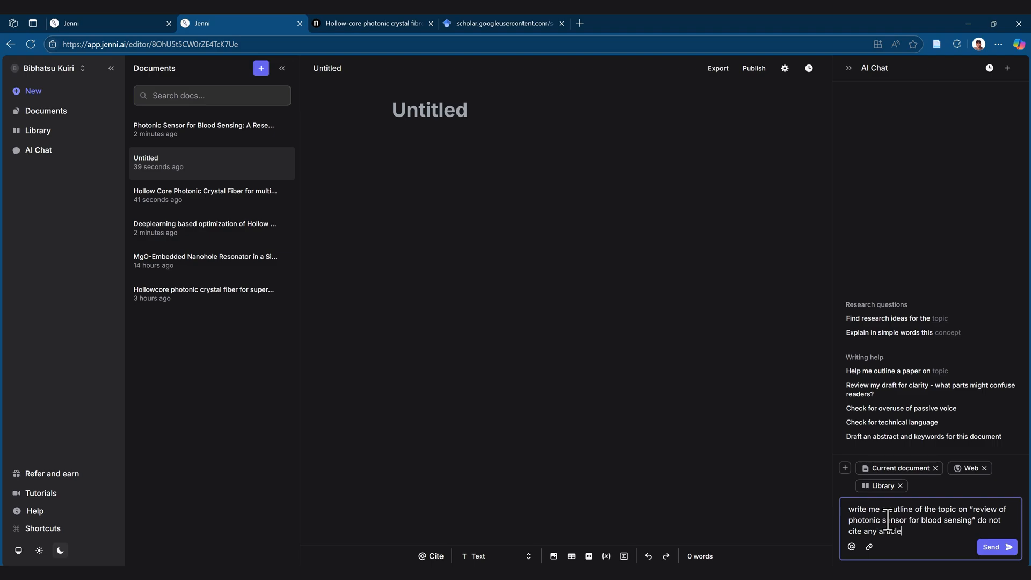
key(Return)
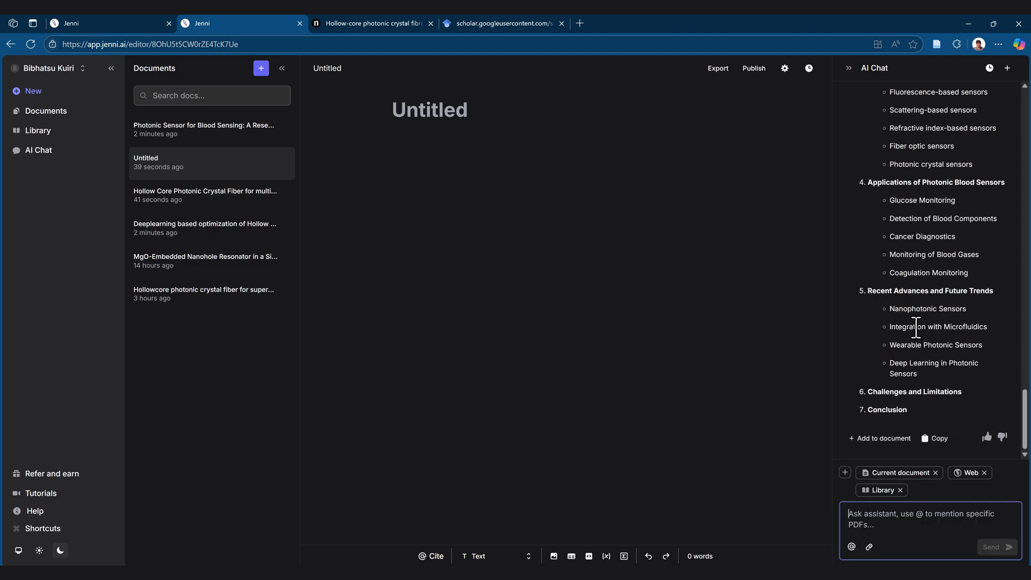
Read the generated outline, add it to the document and delete the assistant's introductory line above it.
scroll(916, 327, up, 3)
scroll(935, 225, down, 3)
scroll(922, 310, up, 3)
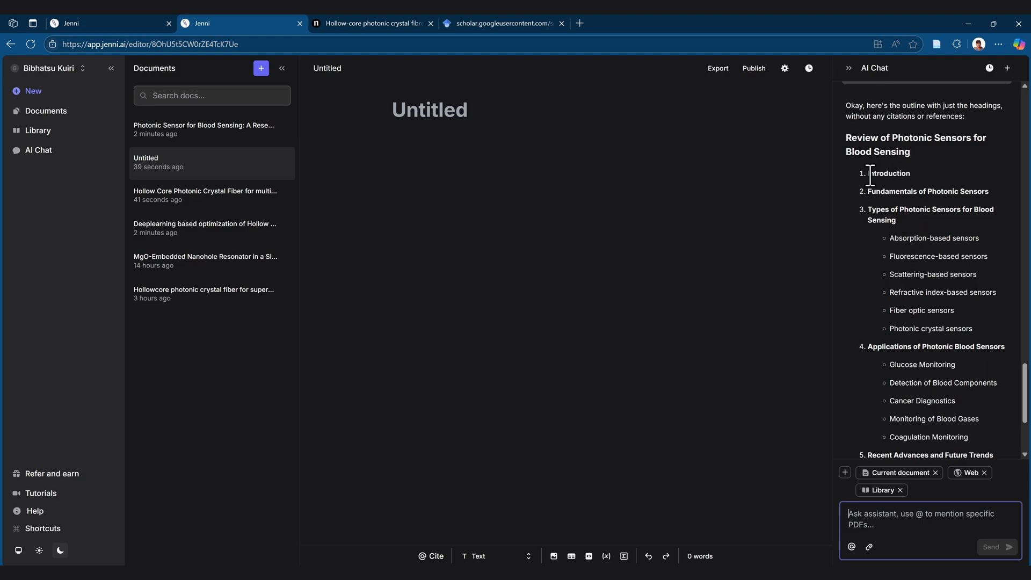
scroll(903, 269, down, 3)
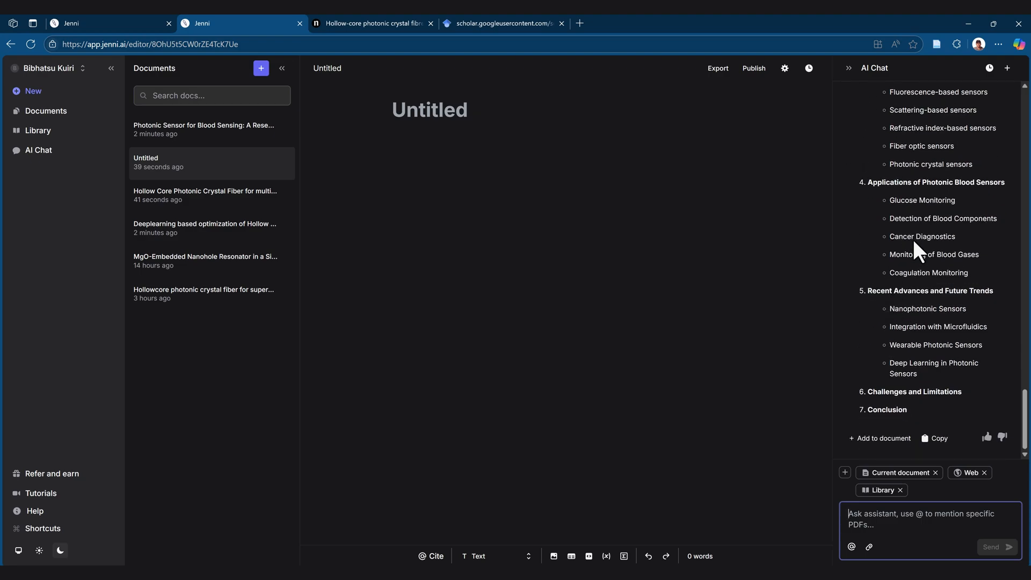
click(878, 440)
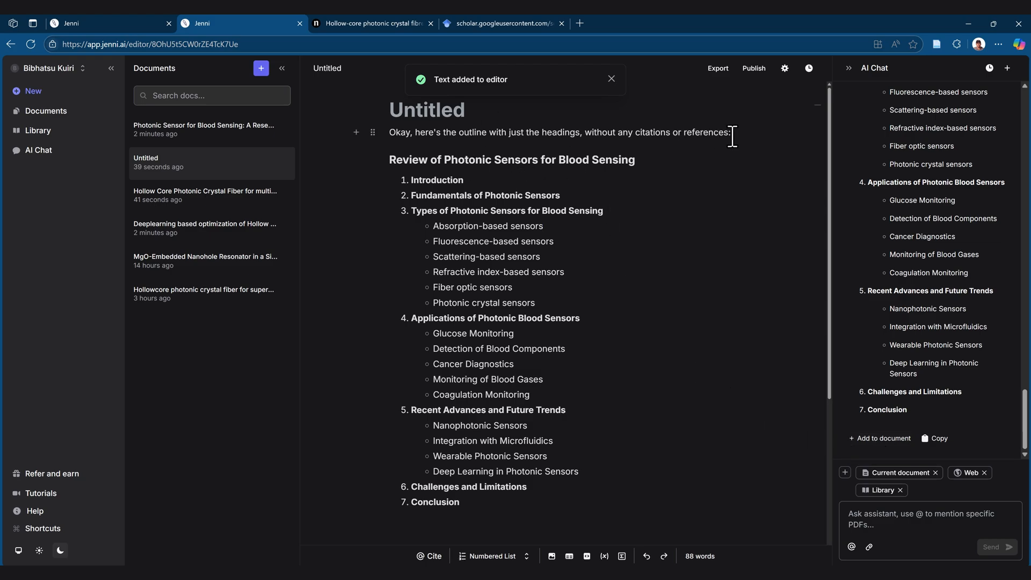
drag(732, 133, 392, 133)
key(BackSpace)
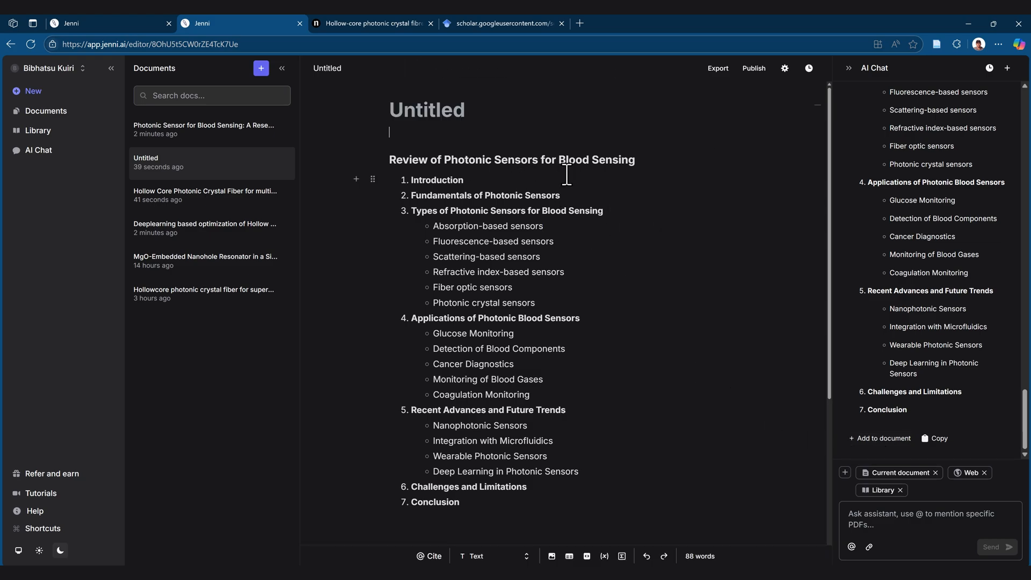
Convert the outline's numbered list, from Introduction to Conclusion, to the Heading 2 format.
scroll(613, 301, down, 3)
scroll(538, 365, up, 3)
drag(409, 159, 474, 335)
click(494, 224)
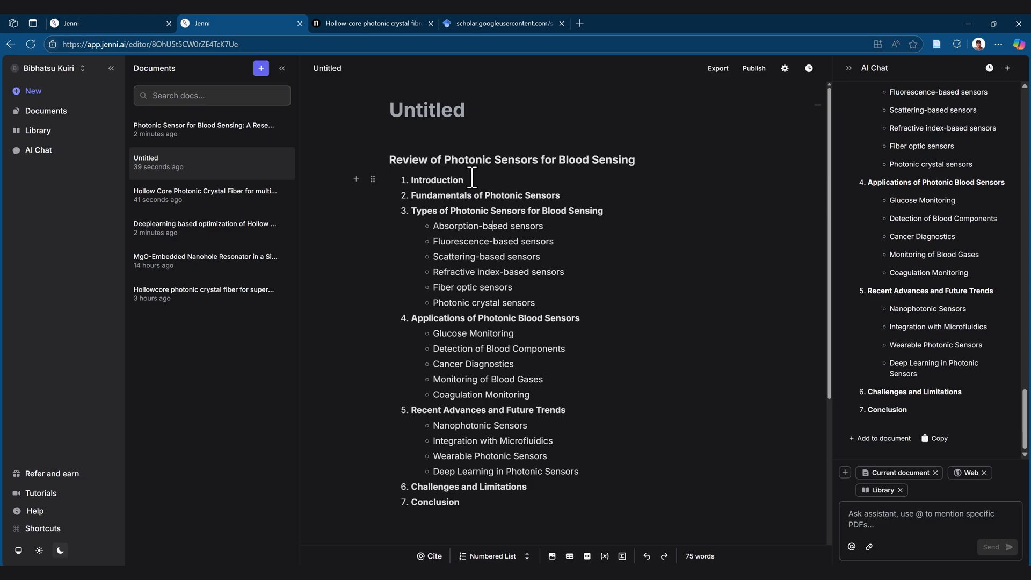
drag(467, 501, 397, 175)
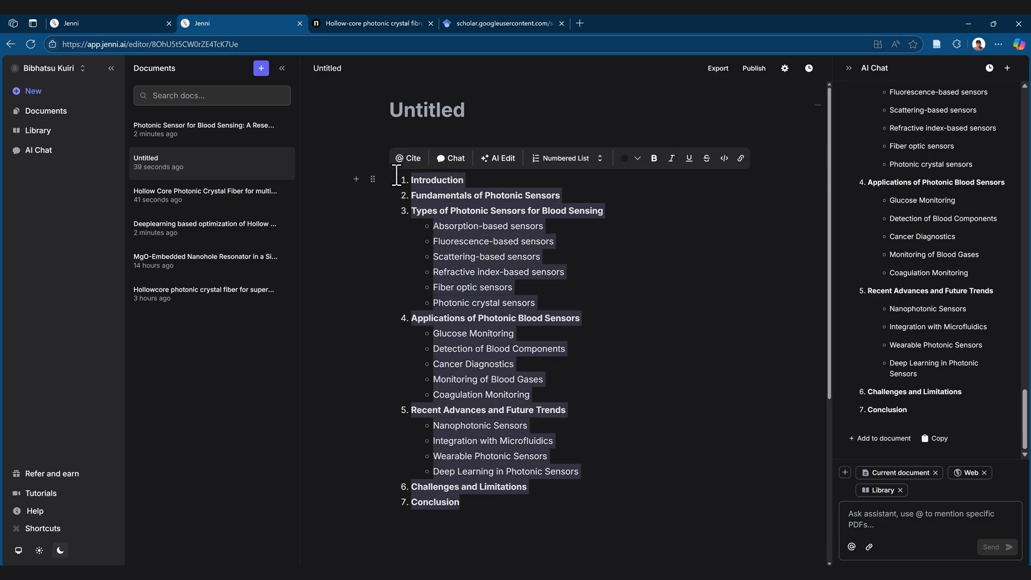
click(585, 159)
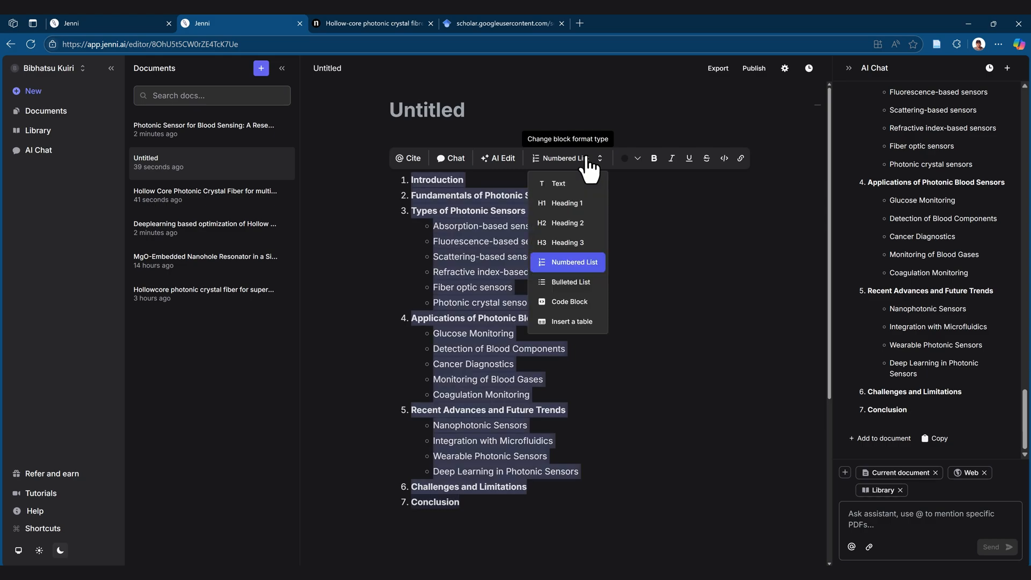
click(587, 225)
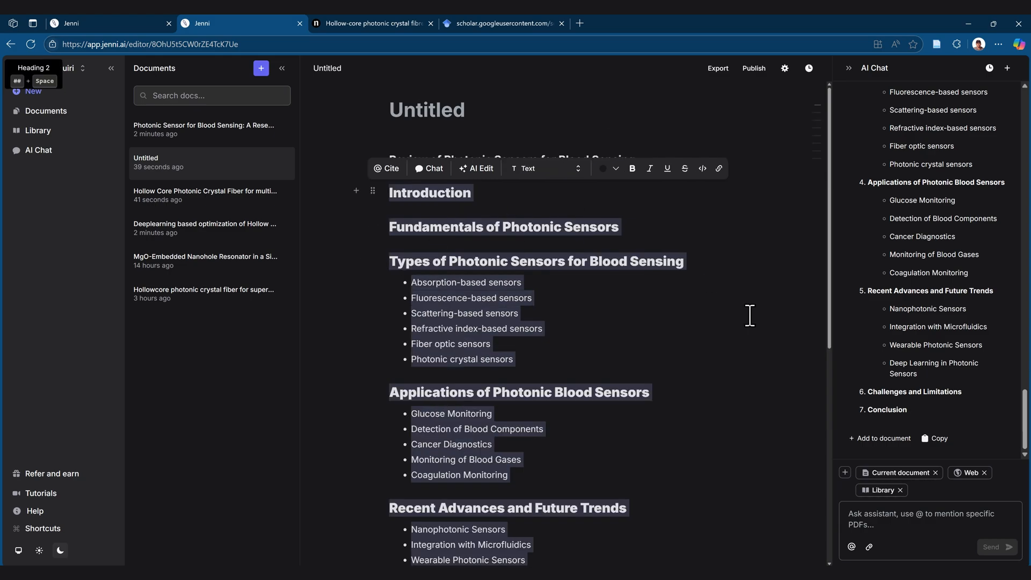
Start a new line under the Introduction heading and accept the AI-suggested opening sentence on biomedical engineering and photonic sensors.
click(491, 194)
key(Return)
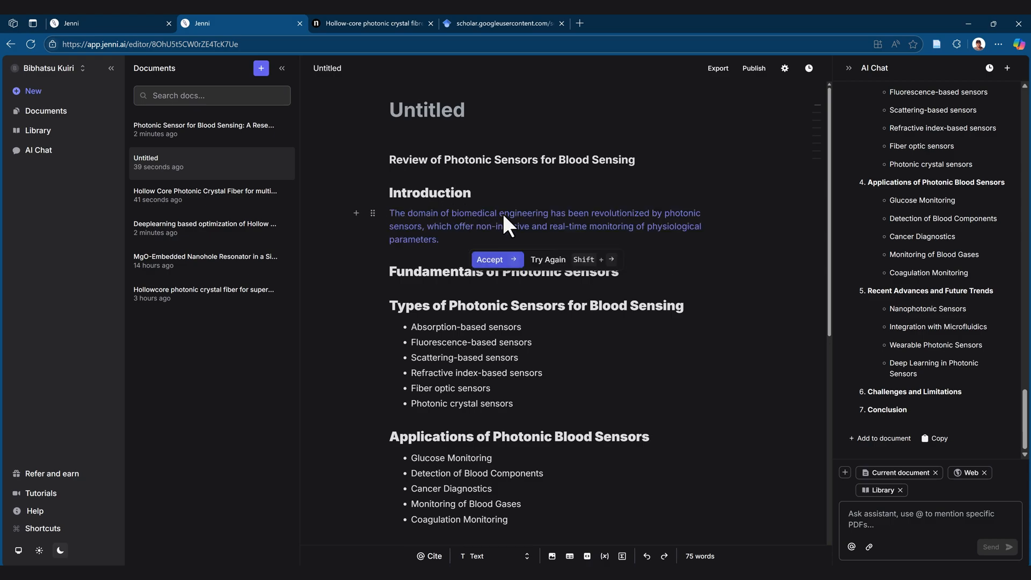
click(492, 259)
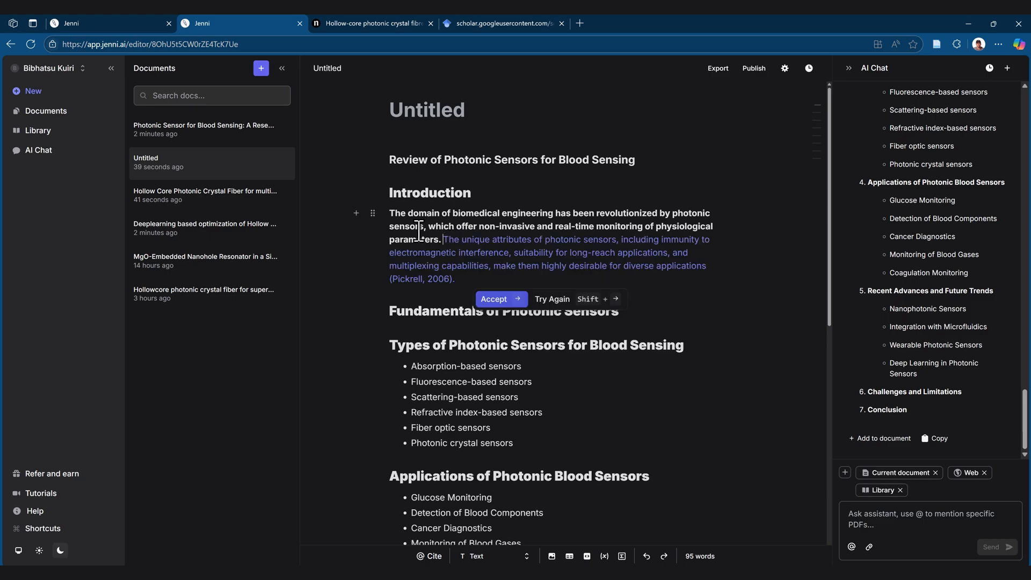
Remove the bold formatting from the Introduction's opening sentence and accept the suggested cited sentence on the unique attributes of photonic sensors.
key(Escape)
drag(442, 239, 391, 217)
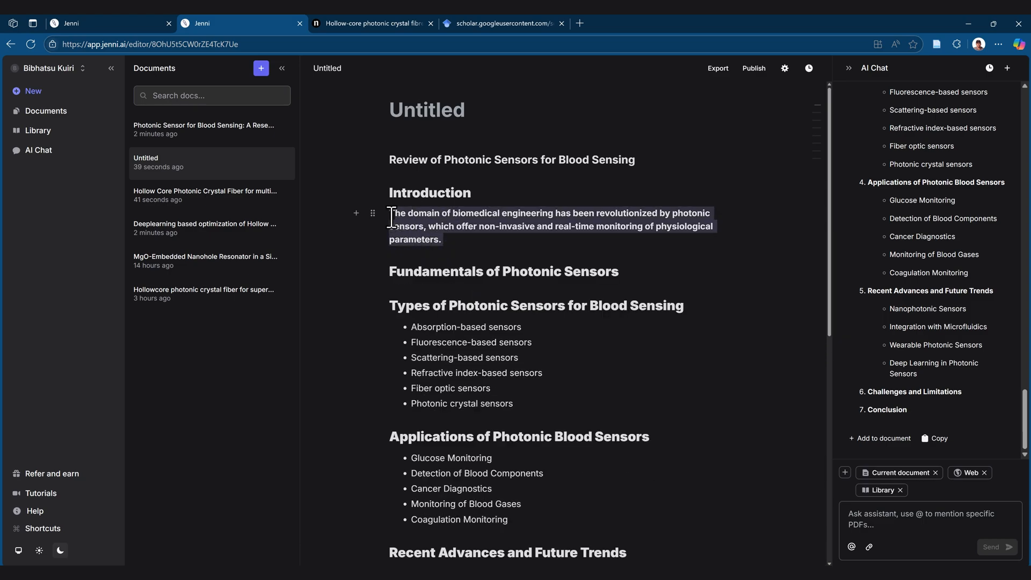
click(654, 191)
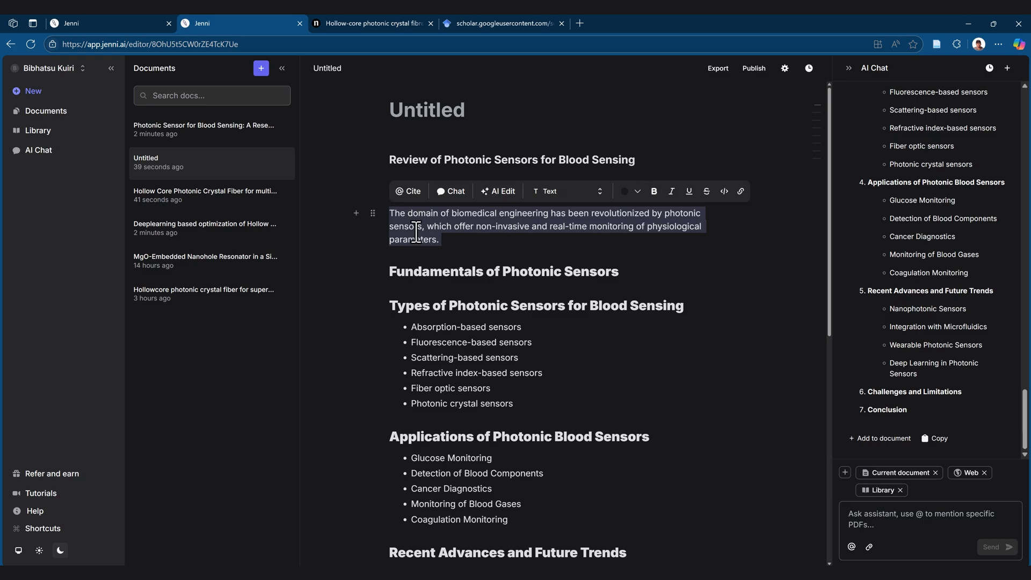
click(456, 238)
click(498, 297)
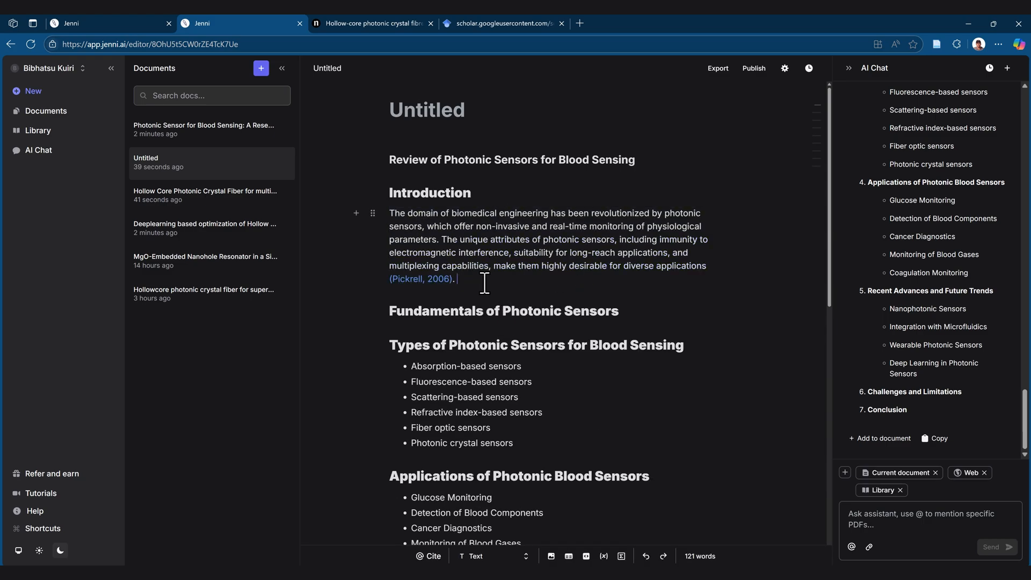
Accept the suggested cited sentence on biomedical photonic sensors in healthcare, and dismiss the next suggestion on optical sensors.
click(501, 338)
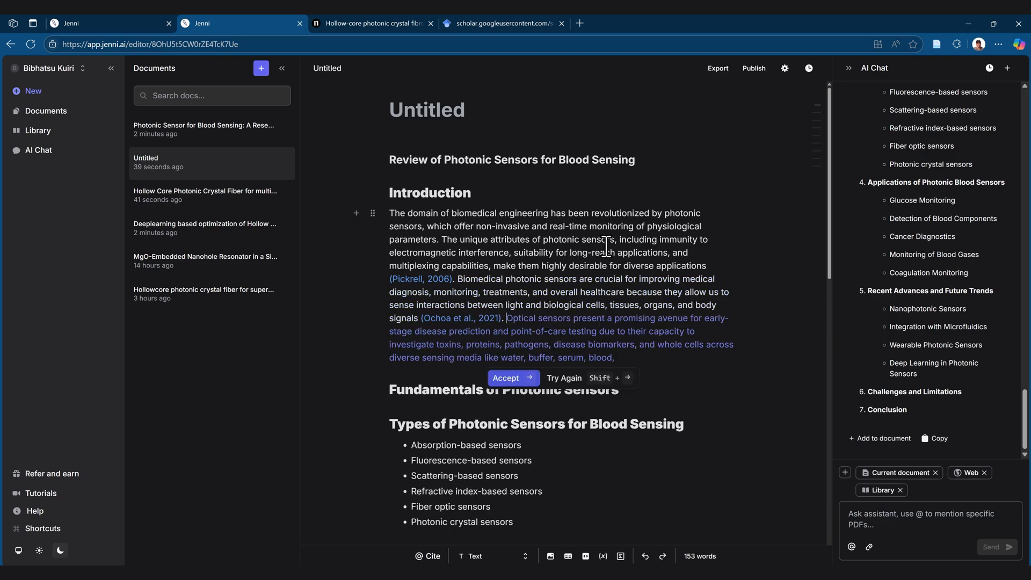
click(571, 252)
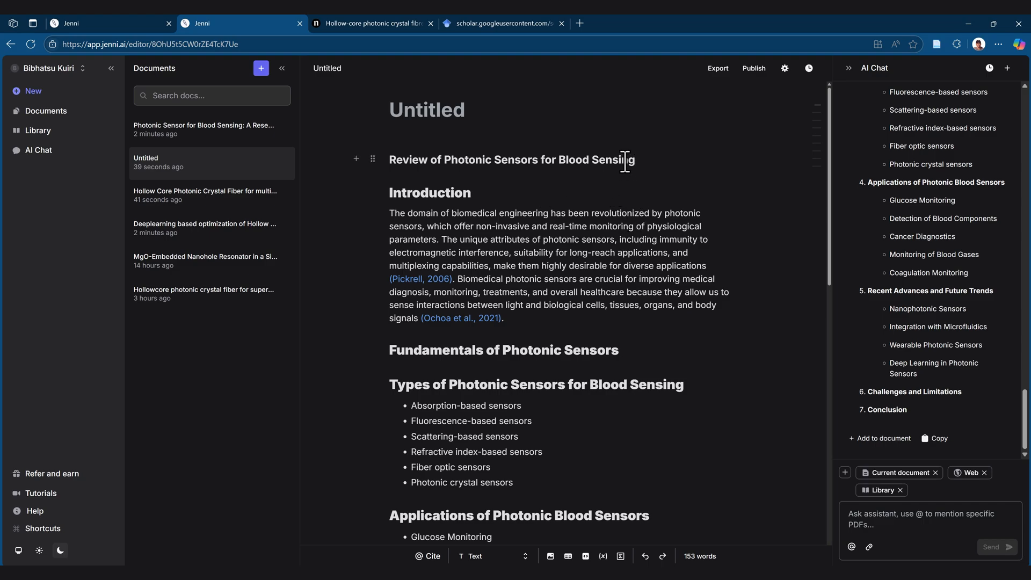
Ask the AI chat to "suggest a good title for the review paper".
click(890, 517)
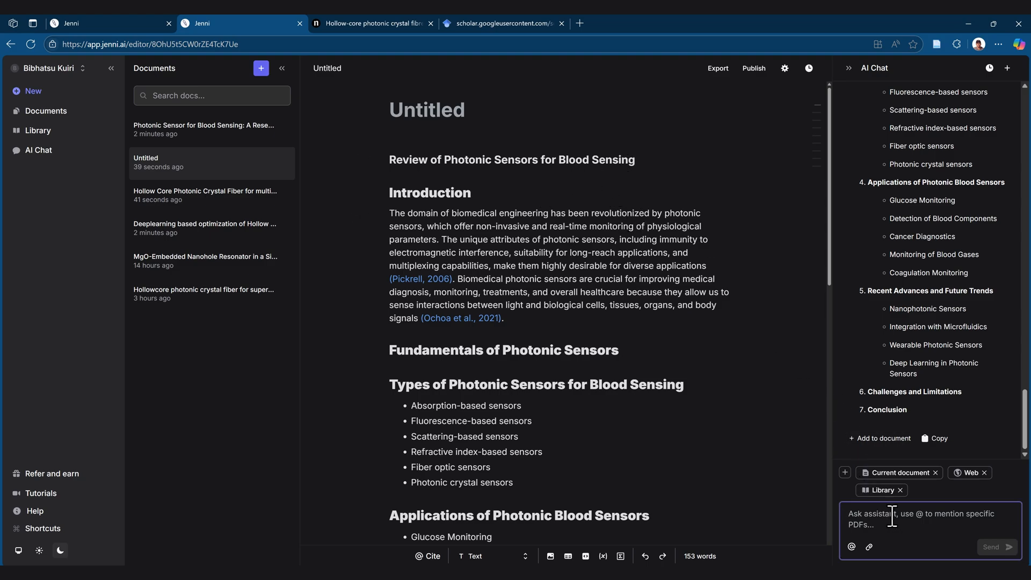
text(suggest )
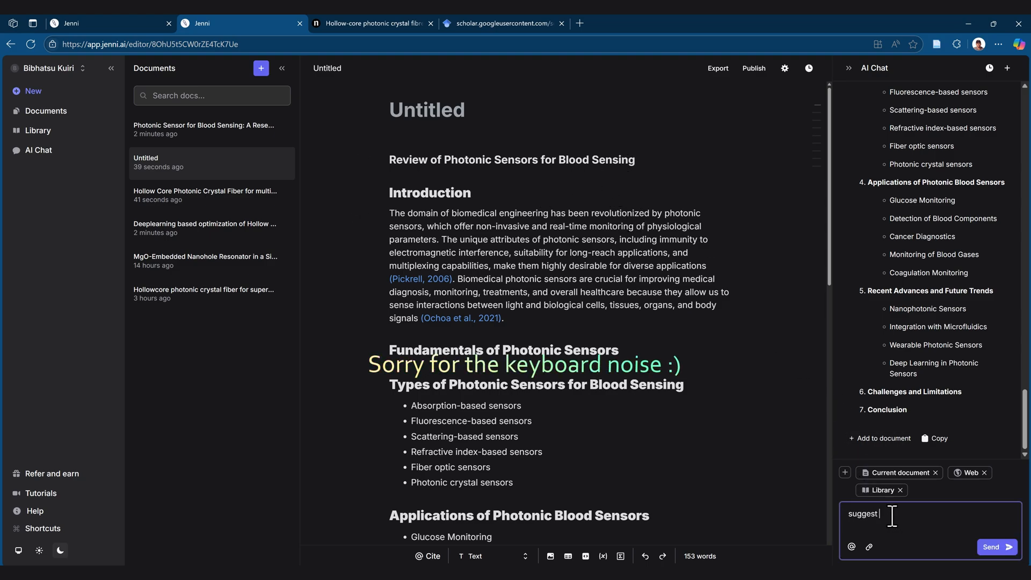
text(a good tit)
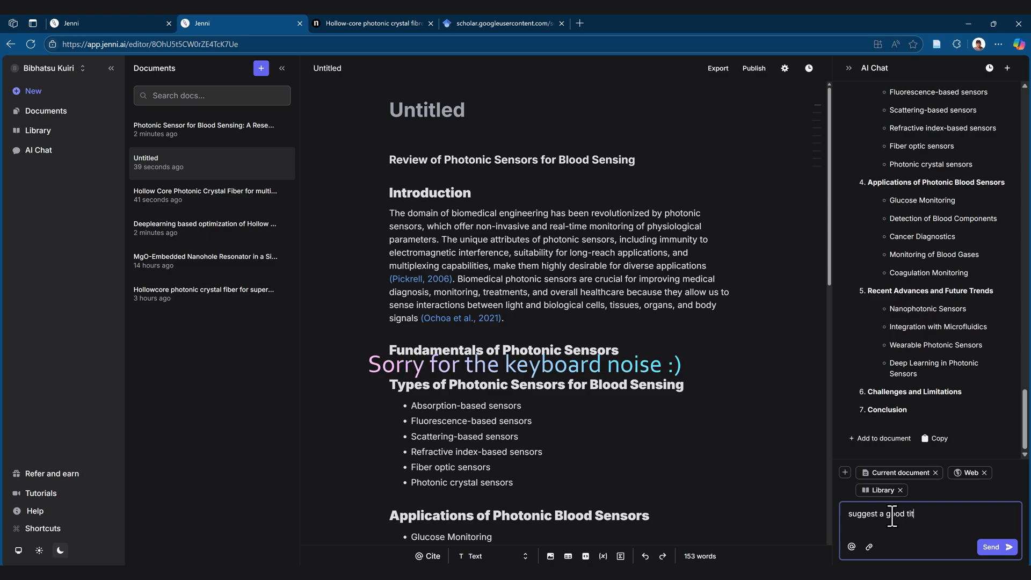
text(le for the review p)
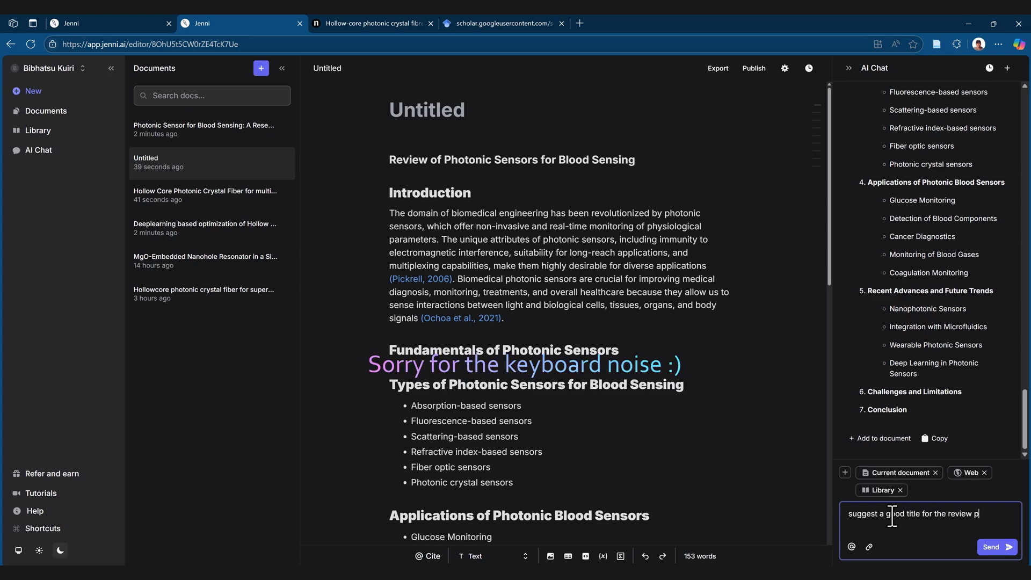
text(aper)
key(Return)
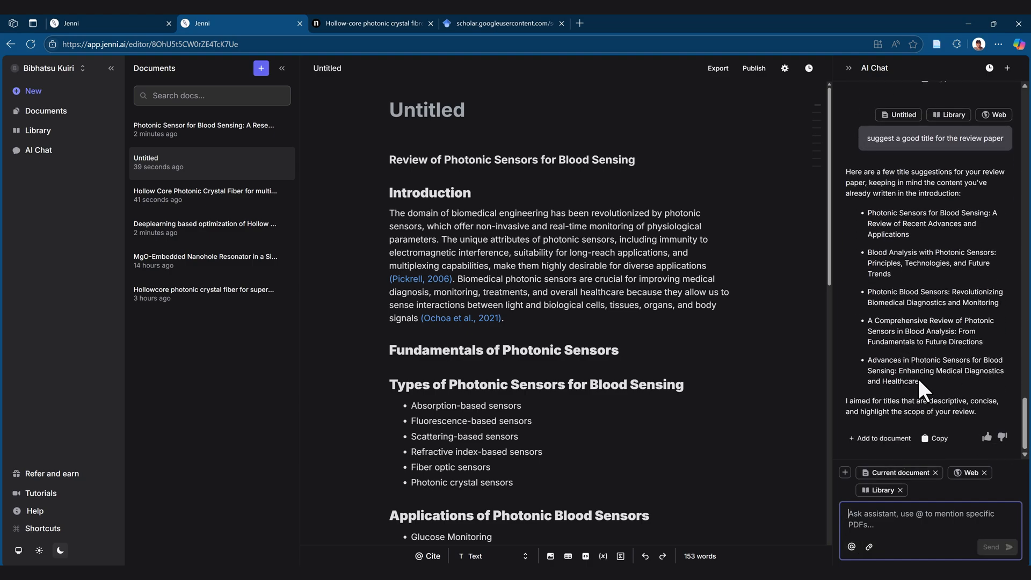
Copy the suggestion "Advances in Photonic Sensors for Blood Sensing: Enhancing Medical Diagnostics and Healthcare" from the chat into the document title.
drag(919, 380, 870, 361)
key(ctrl+c)
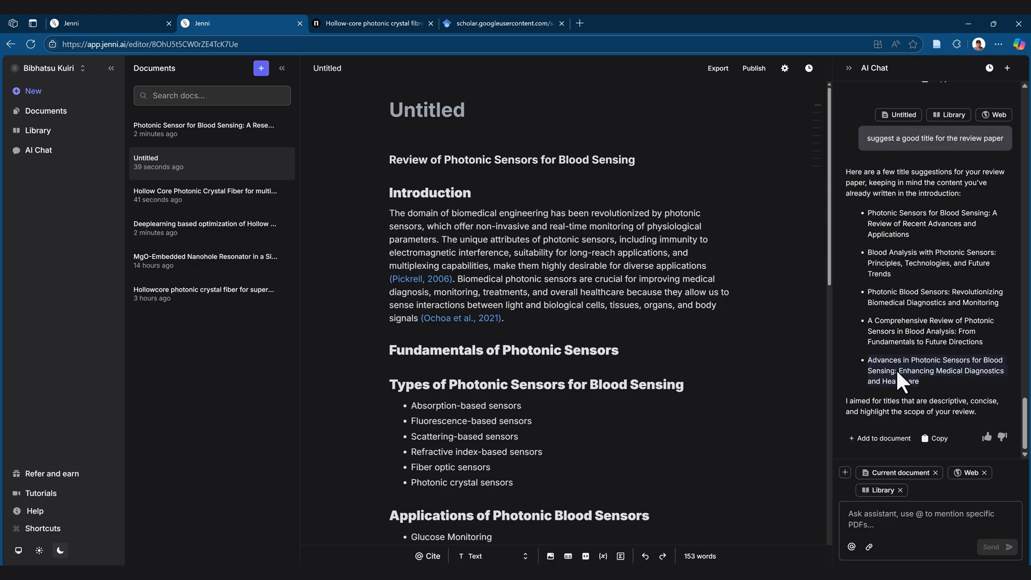
click(450, 110)
key(ctrl+v)
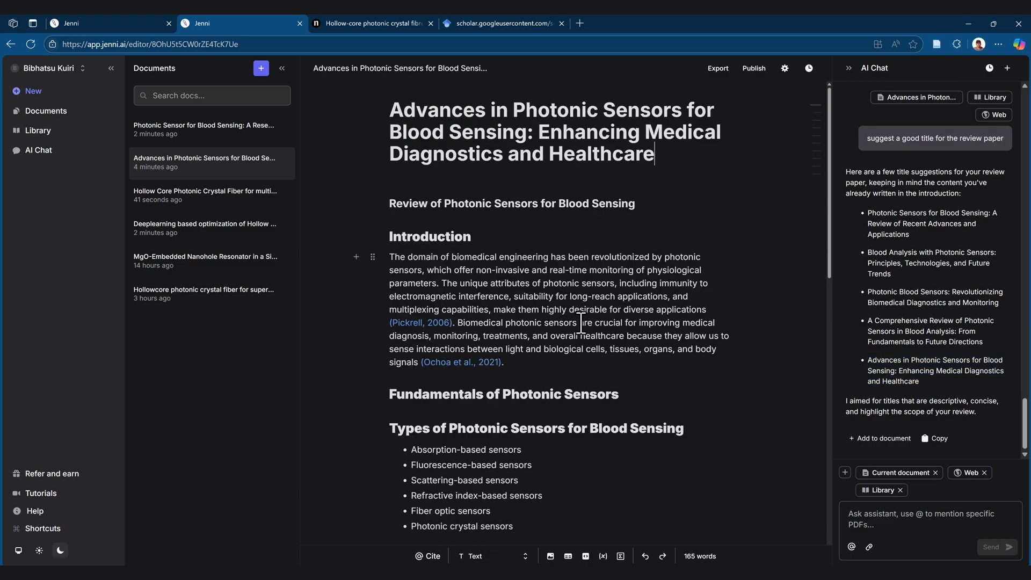
click(583, 348)
scroll(677, 213, down, 6)
scroll(619, 421, up, 3)
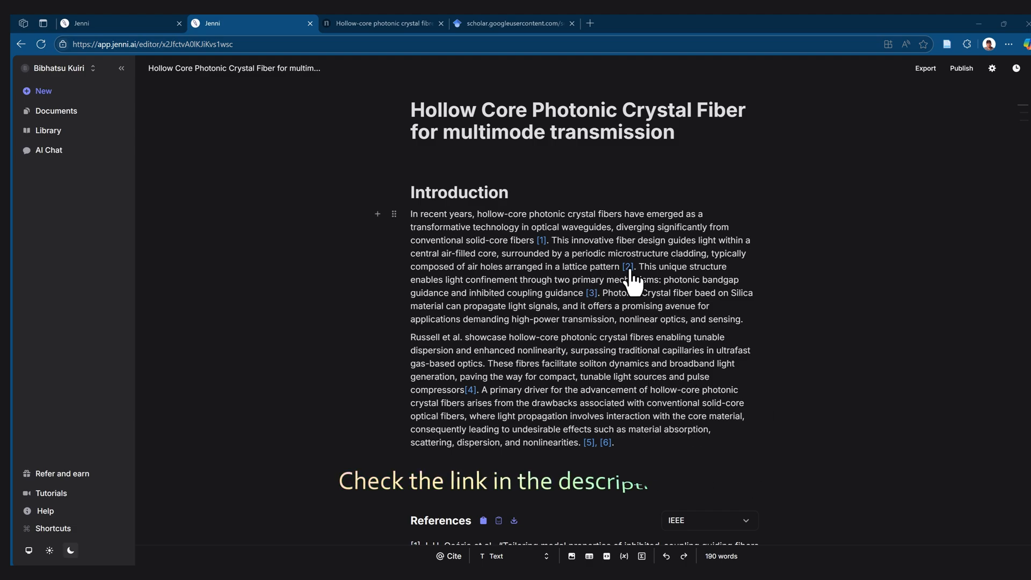
Review the hollow core photonic crystal fiber document's citations and reference list, and look through the source library.
mouse_move(628, 267)
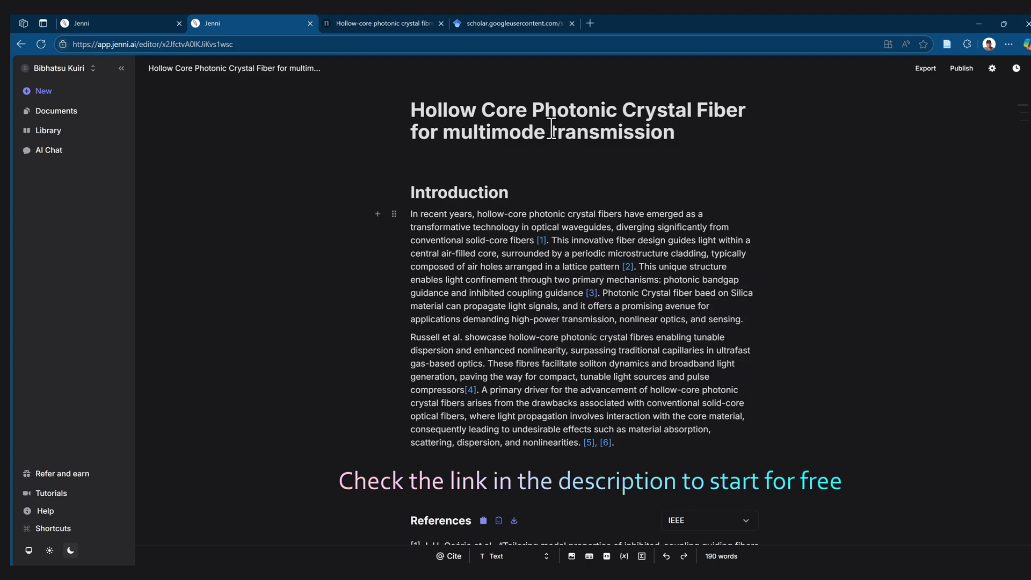
click(59, 131)
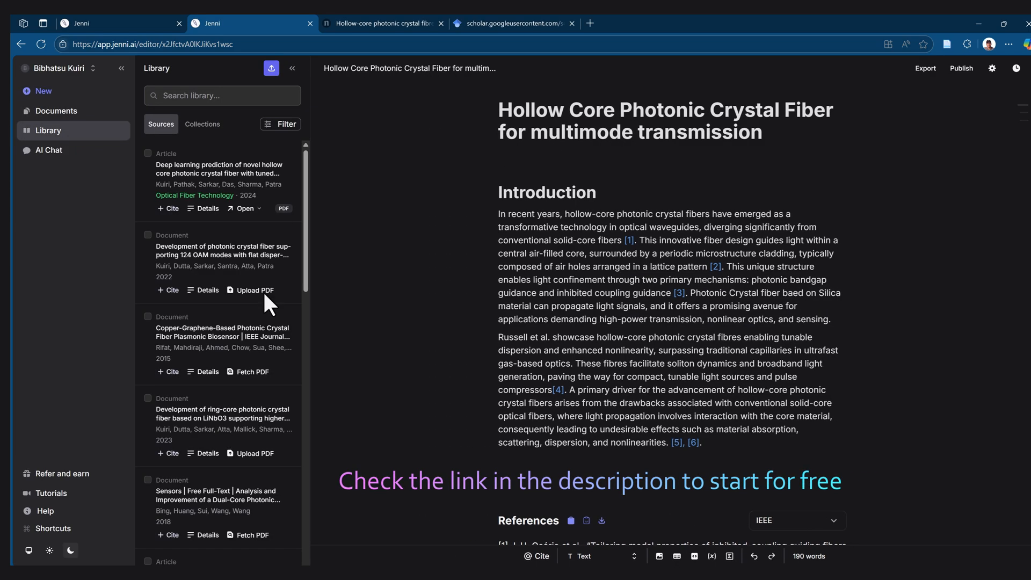
click(292, 69)
scroll(564, 242, down, 6)
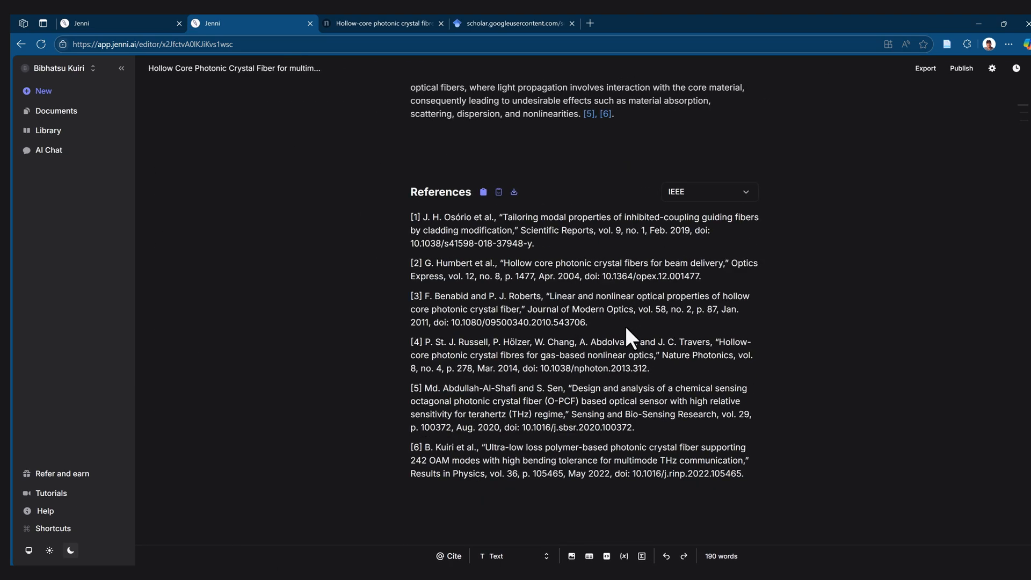
scroll(675, 388, up, 3)
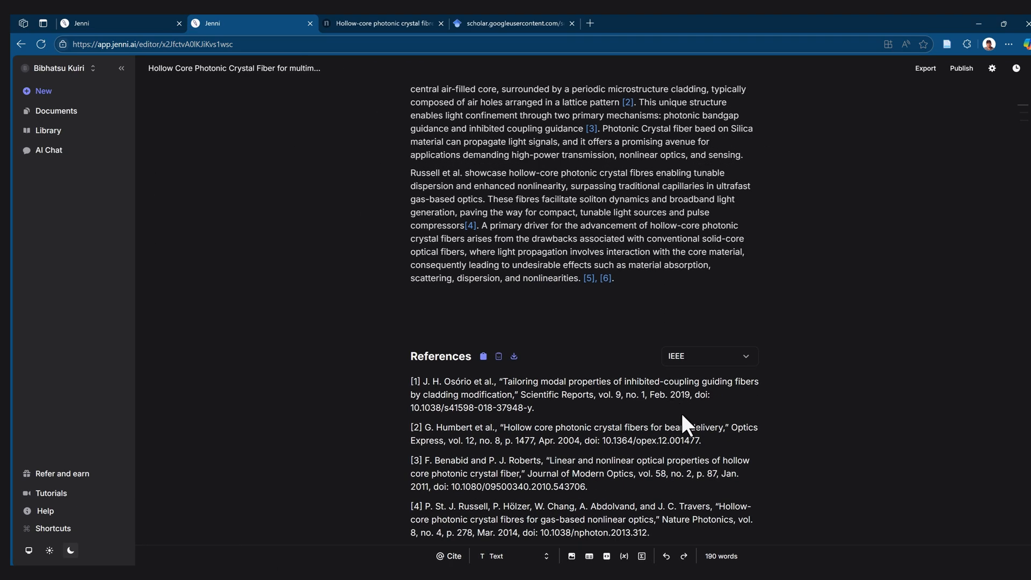
scroll(682, 413, up, 3)
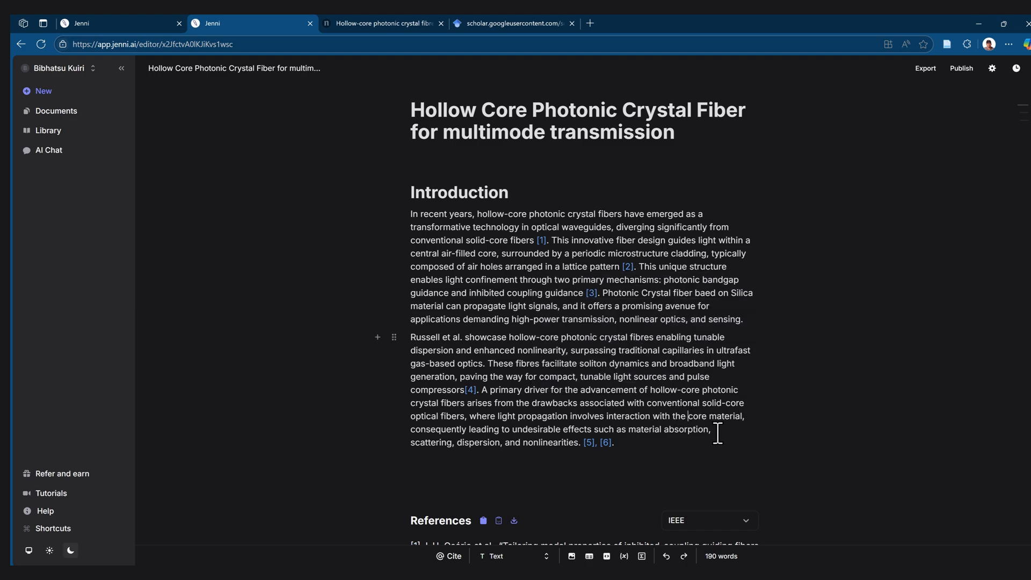
Search the reference list's citation styles for IEEE and close the style list without changing the selection.
scroll(718, 428, down, 3)
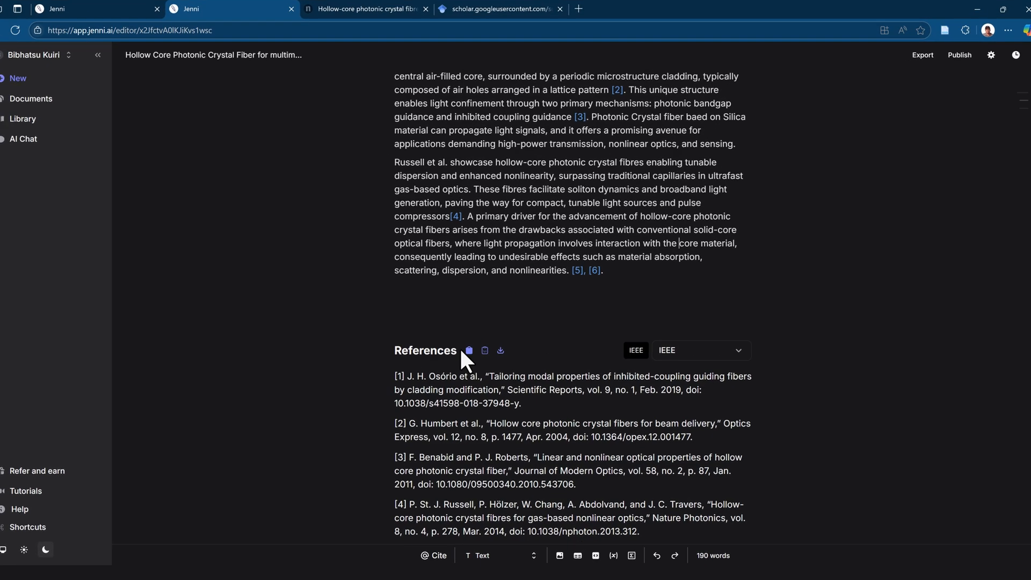
click(738, 351)
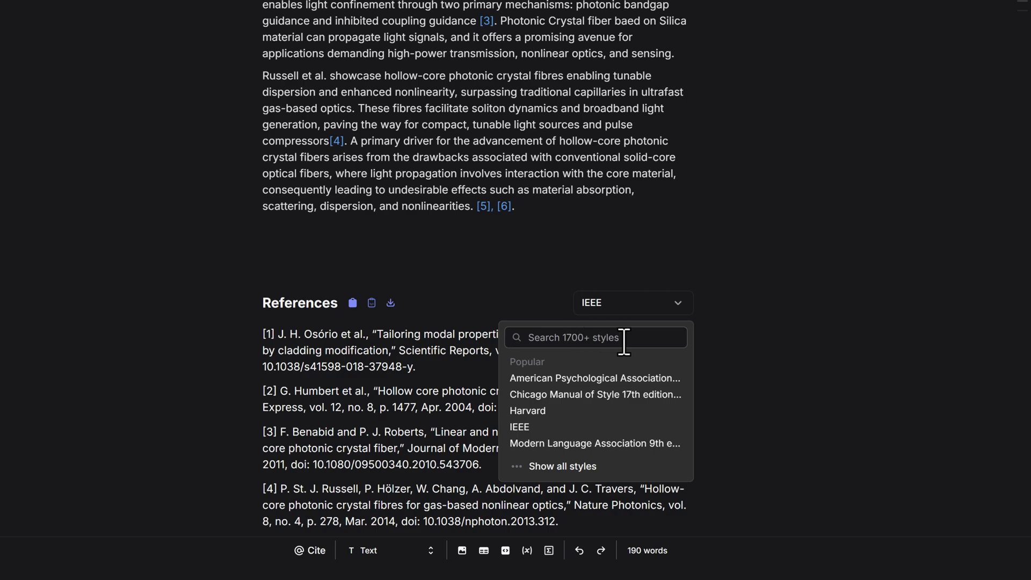
click(575, 339)
text(IEEE)
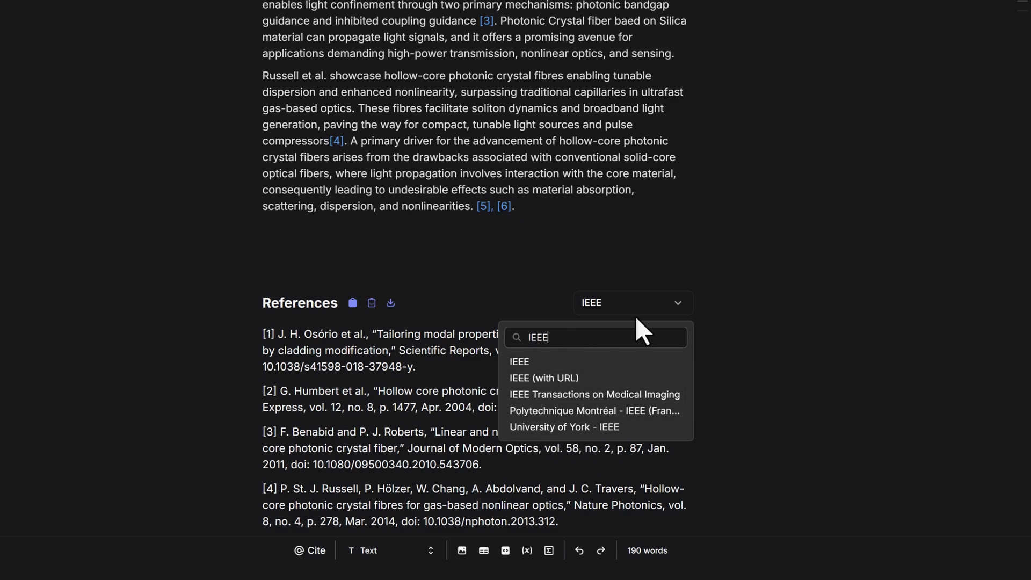
click(658, 315)
scroll(661, 308, down, 4)
scroll(527, 124, up, 4)
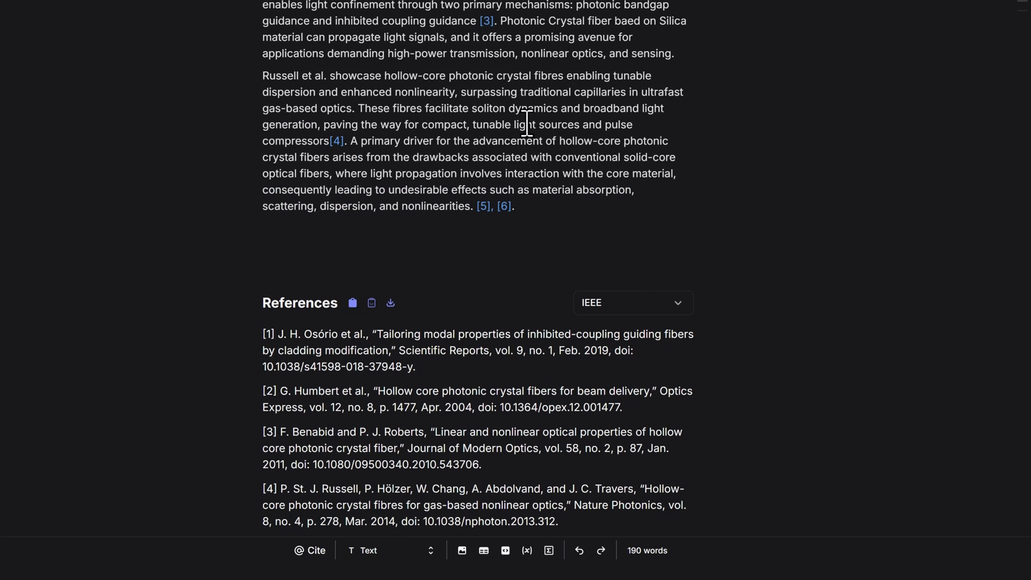
Clear the citation style search, apply the Harvard style and check the in-text citations and references.
click(630, 306)
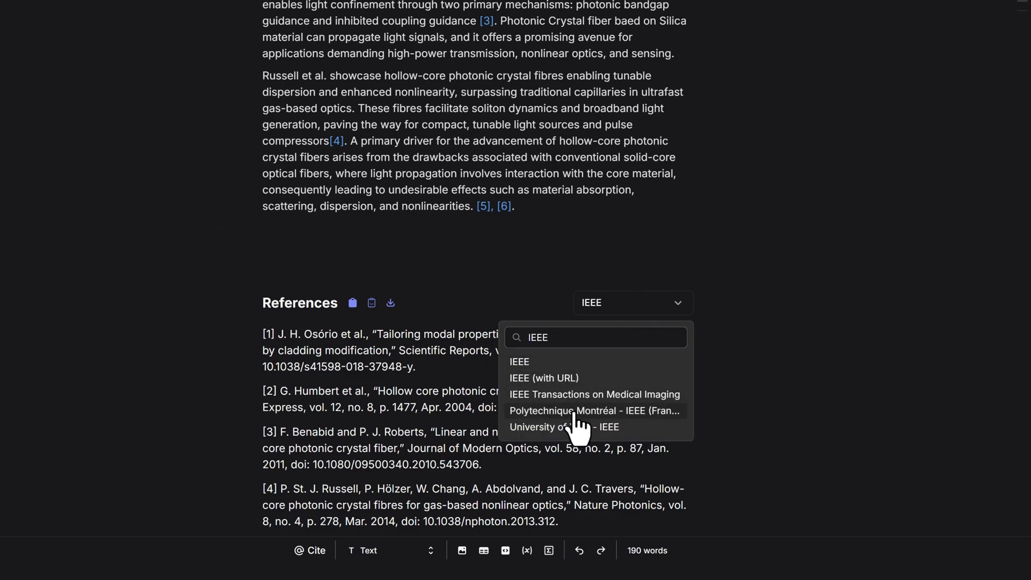
drag(580, 338, 502, 339)
key(BackSpace)
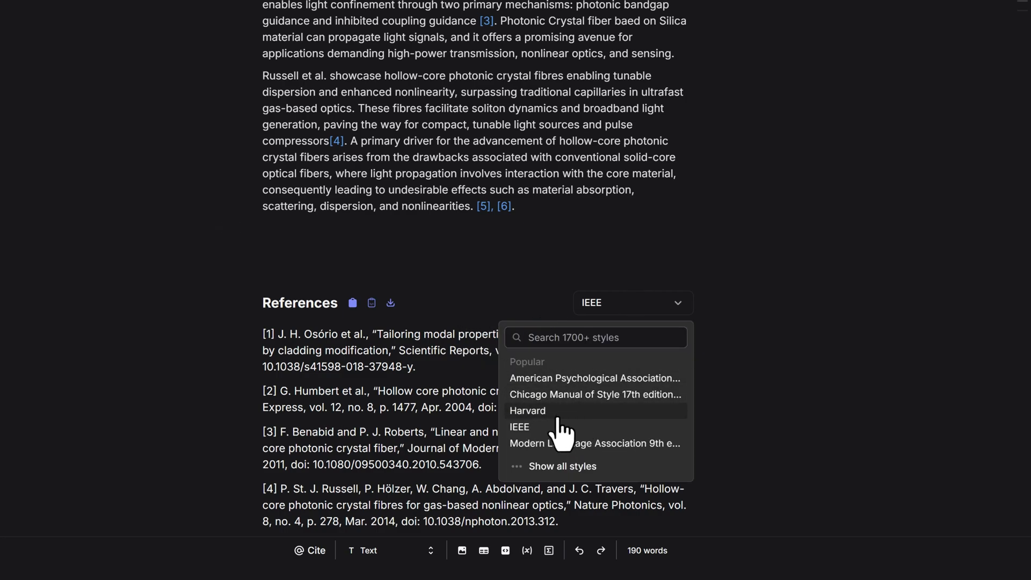
click(559, 415)
scroll(478, 188, up, 4)
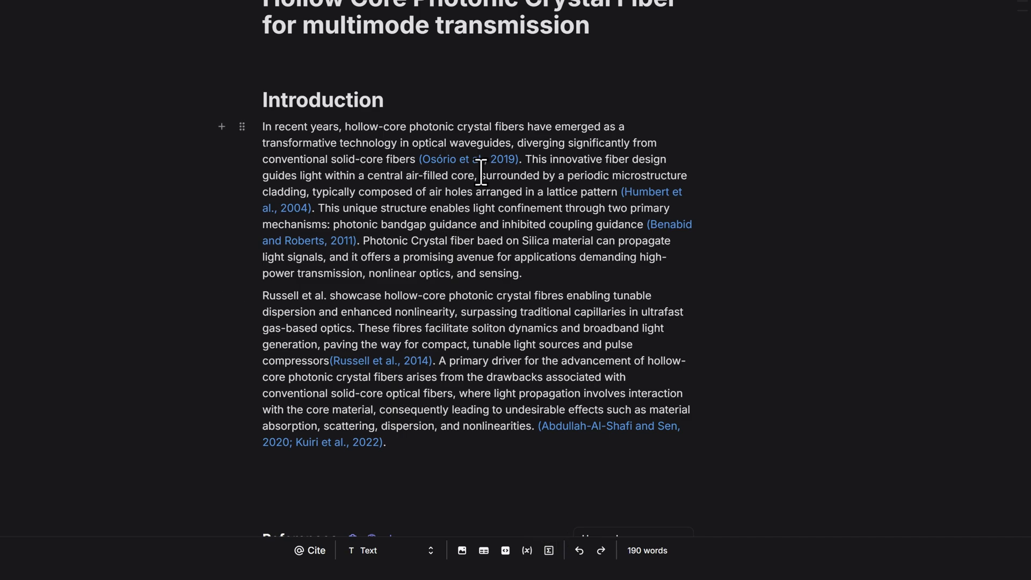
scroll(481, 172, down, 6)
scroll(588, 322, up, 3)
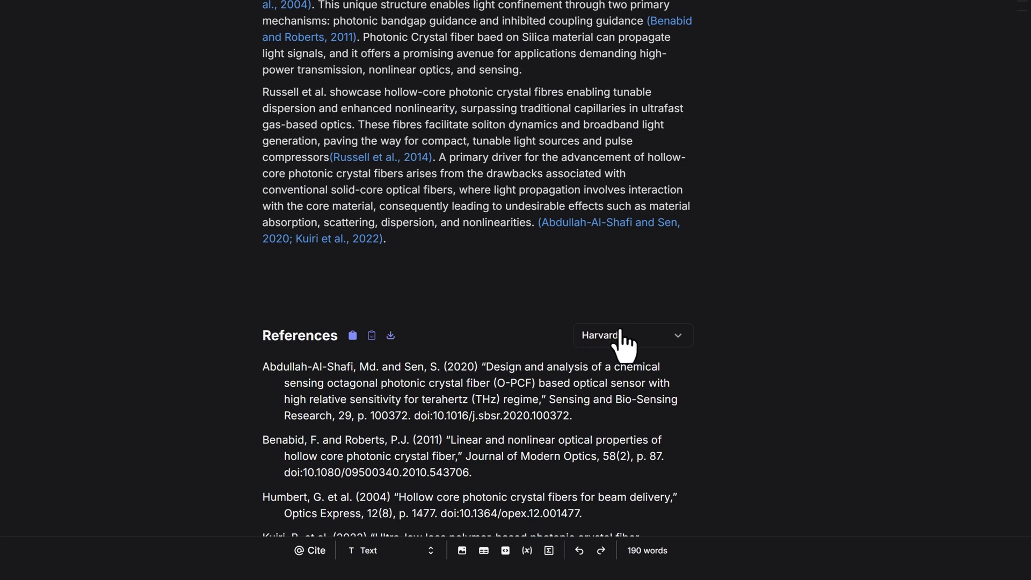
Restore the IEEE citation style and review the in-text citations, reference list and available styles.
click(623, 341)
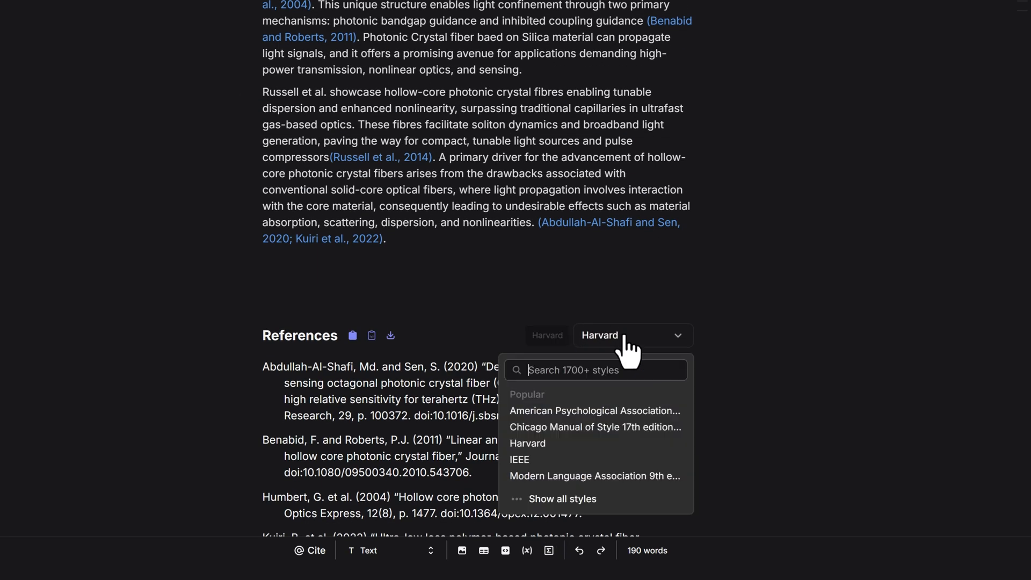
click(518, 460)
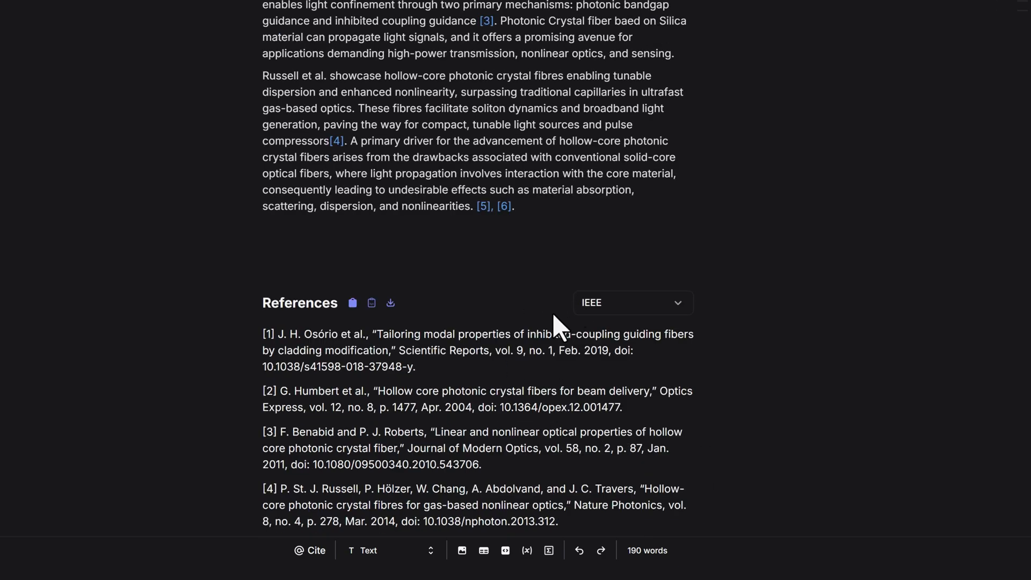
scroll(592, 324, up, 4)
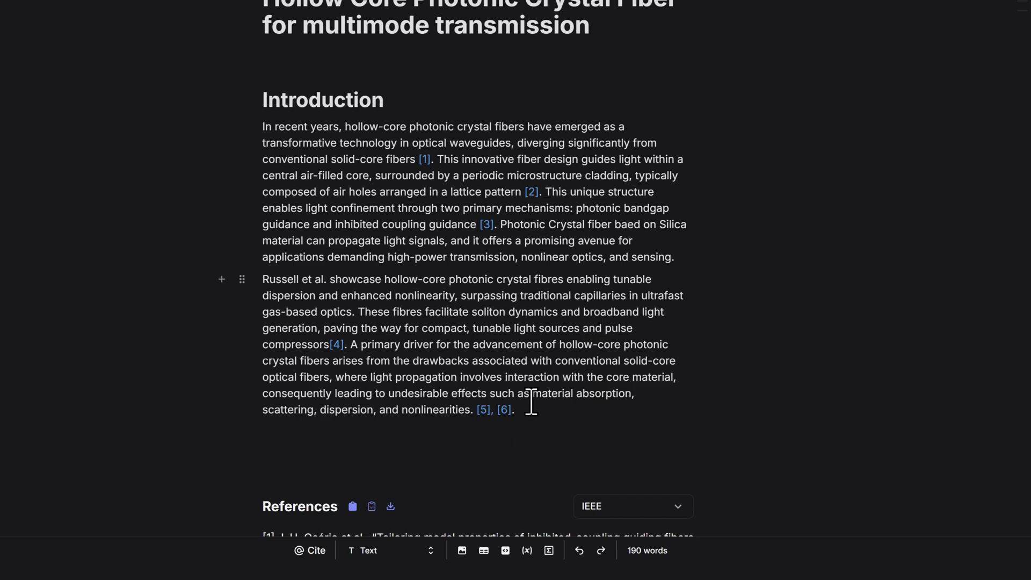
scroll(531, 402, down, 4)
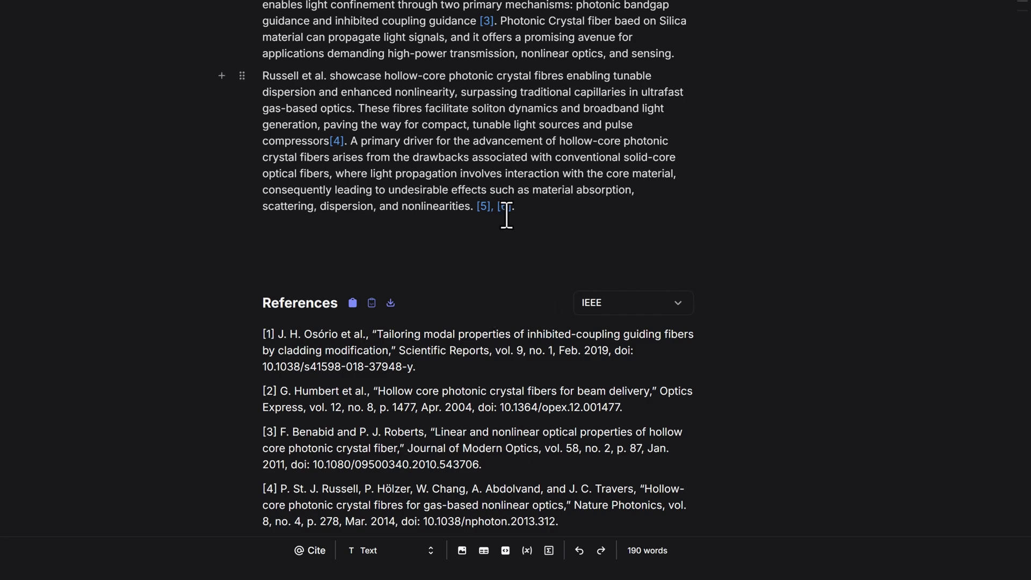
scroll(518, 272, down, 8)
scroll(715, 325, up, 8)
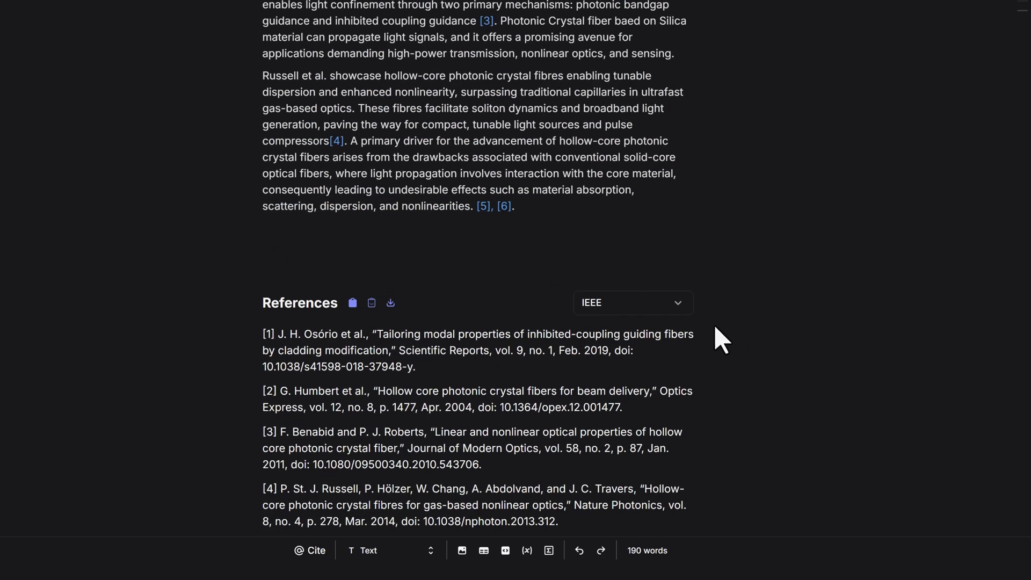
click(617, 305)
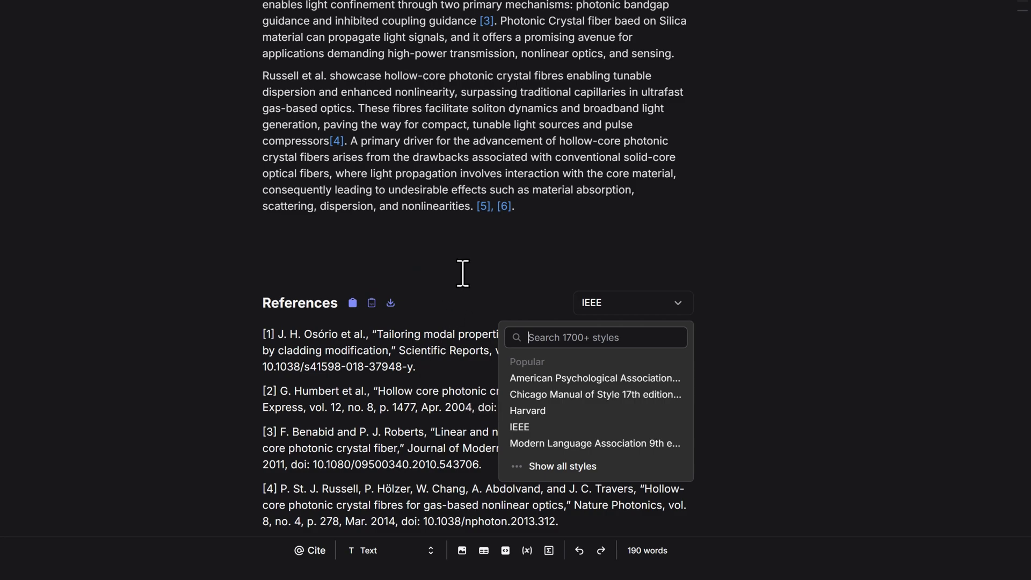
click(722, 188)
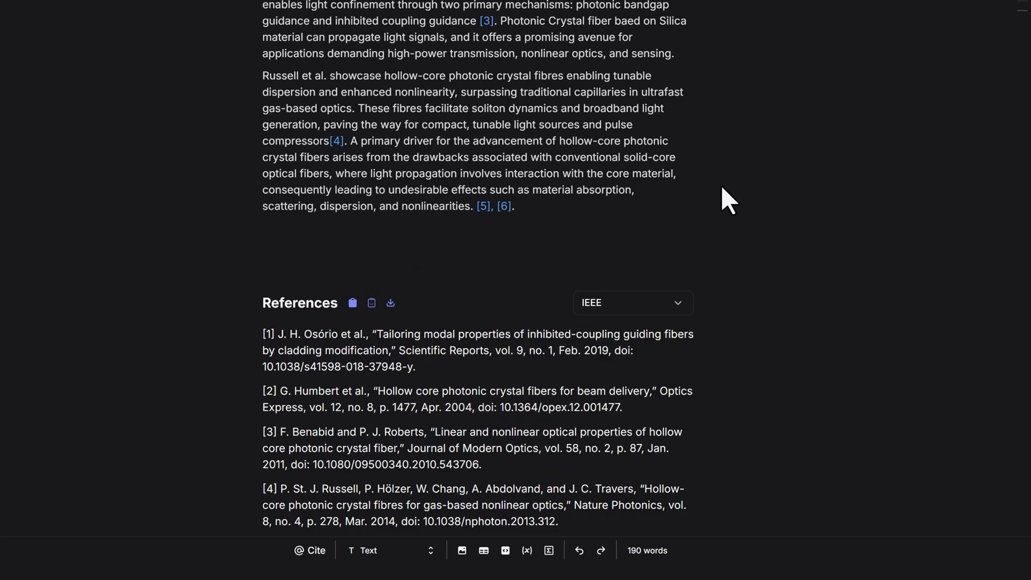
Select the first sentence of the Introduction's second paragraph, examine its AI Edit options and close them without applying one.
mouse_move(629, 250)
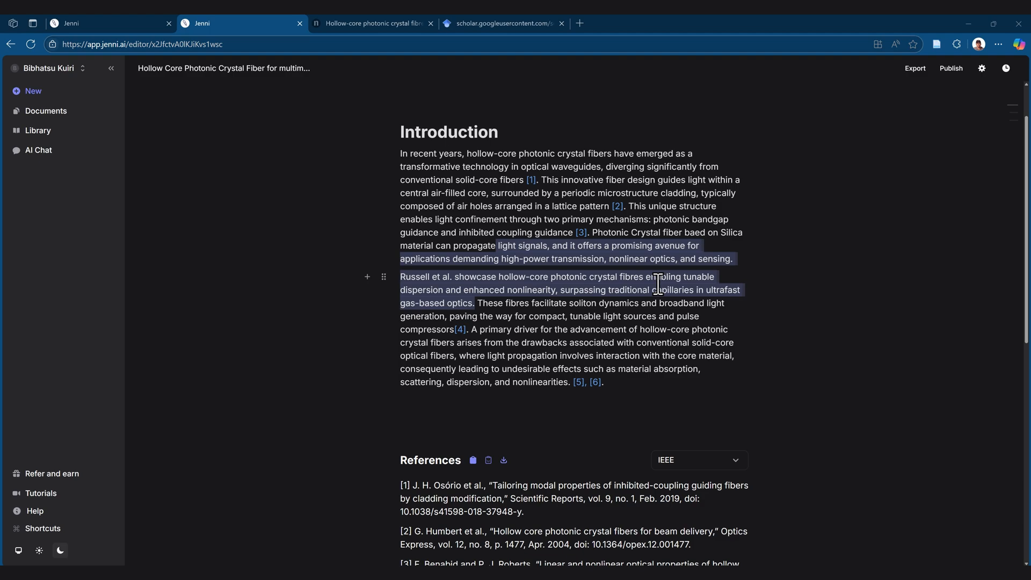
click(649, 295)
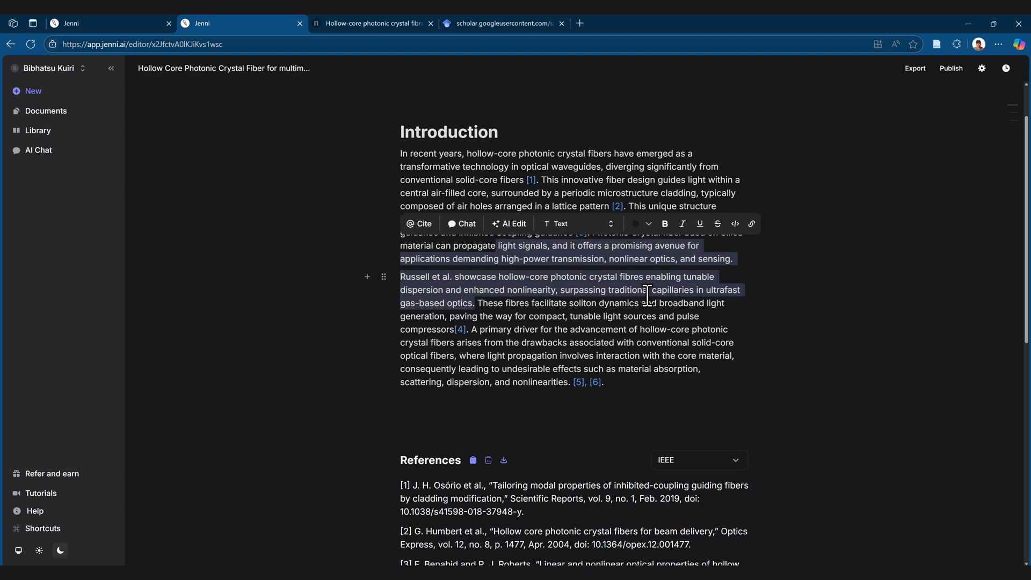
click(649, 298)
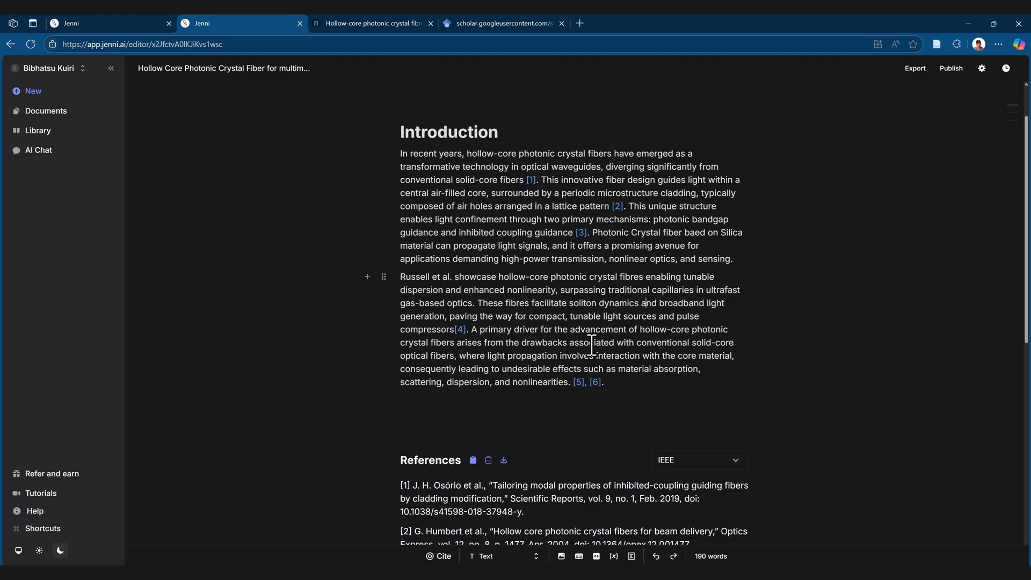
click(628, 330)
drag(475, 304, 408, 280)
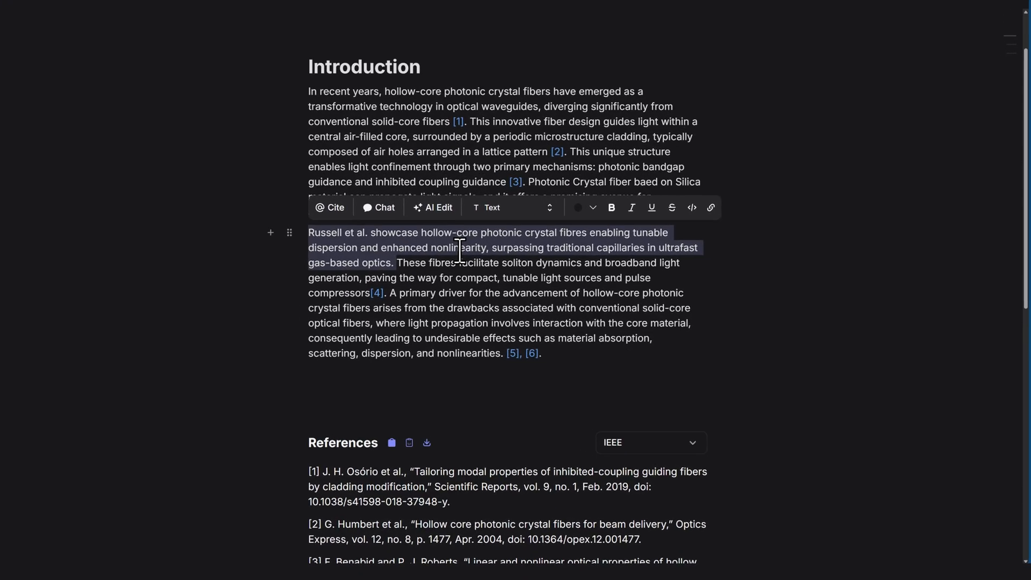
click(378, 176)
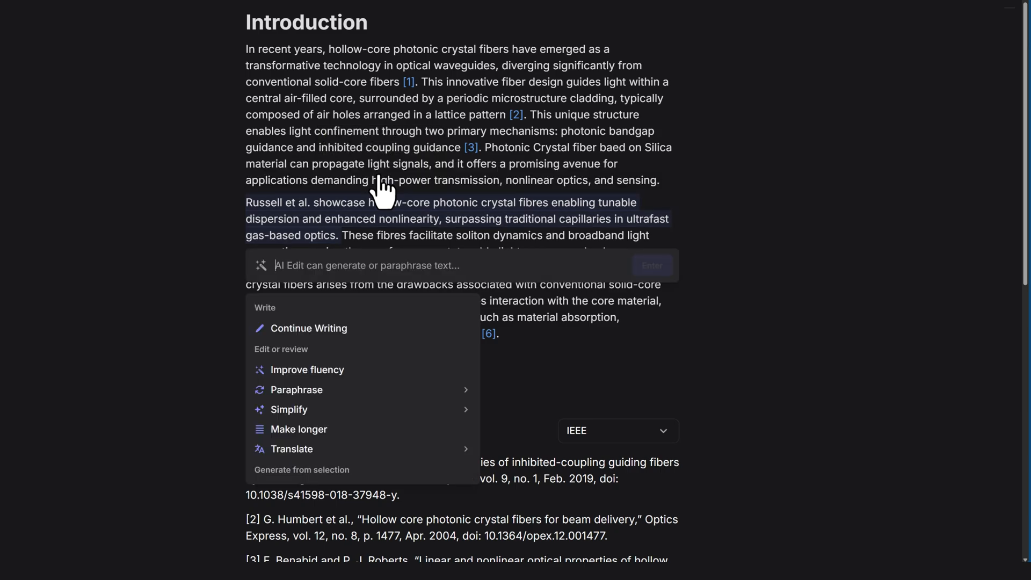
mouse_move(378, 457)
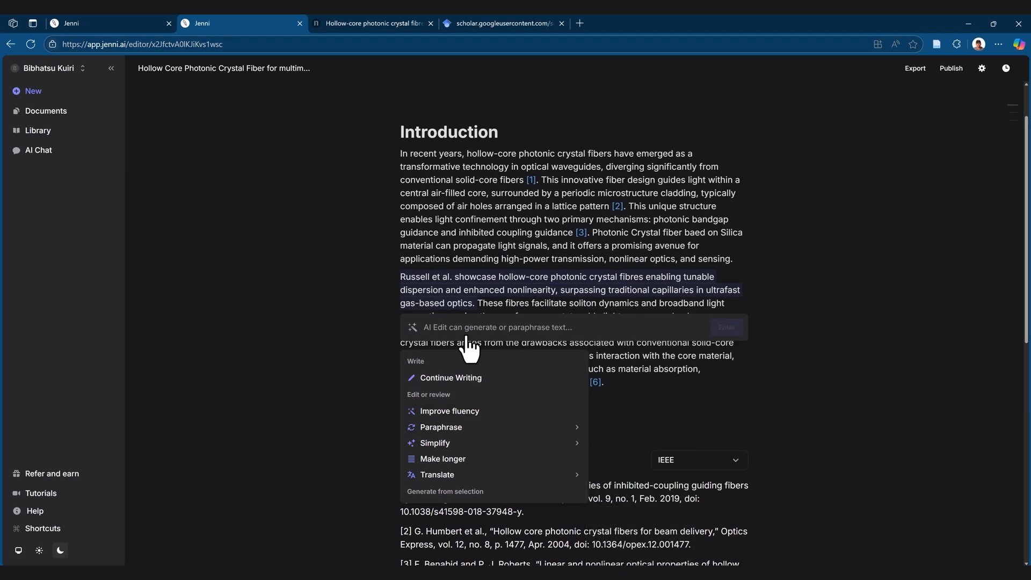
click(476, 303)
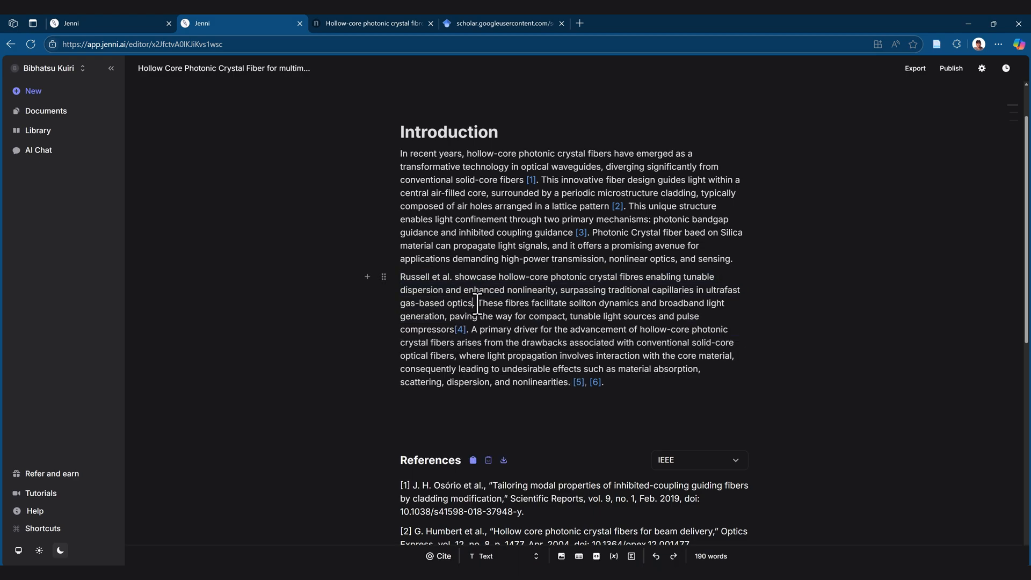
Ask AI Chat to "translate it to hindi" for the second Introduction paragraph's first sentence, removing the Current document, Library and Web contexts.
drag(476, 303, 400, 276)
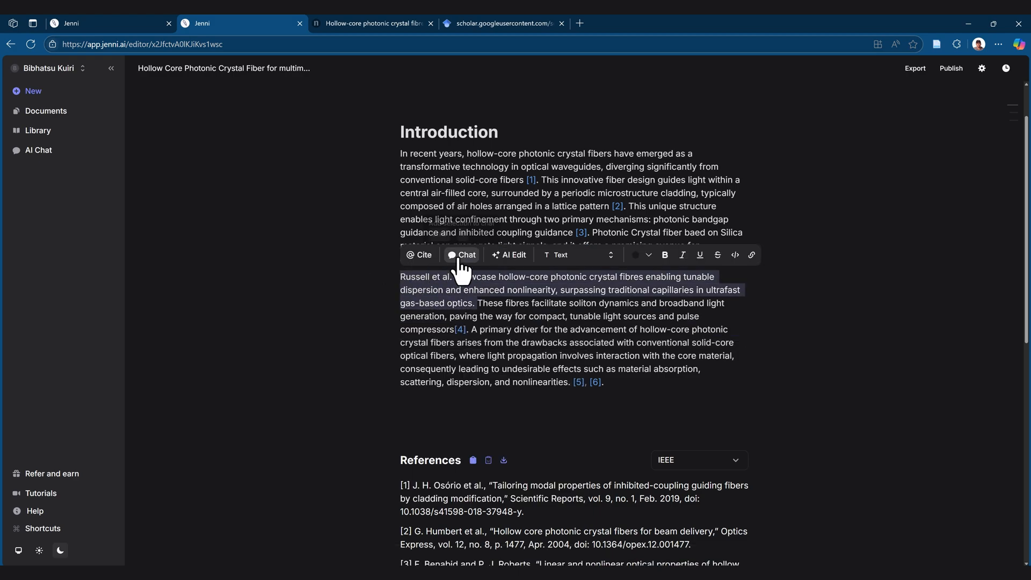
click(460, 256)
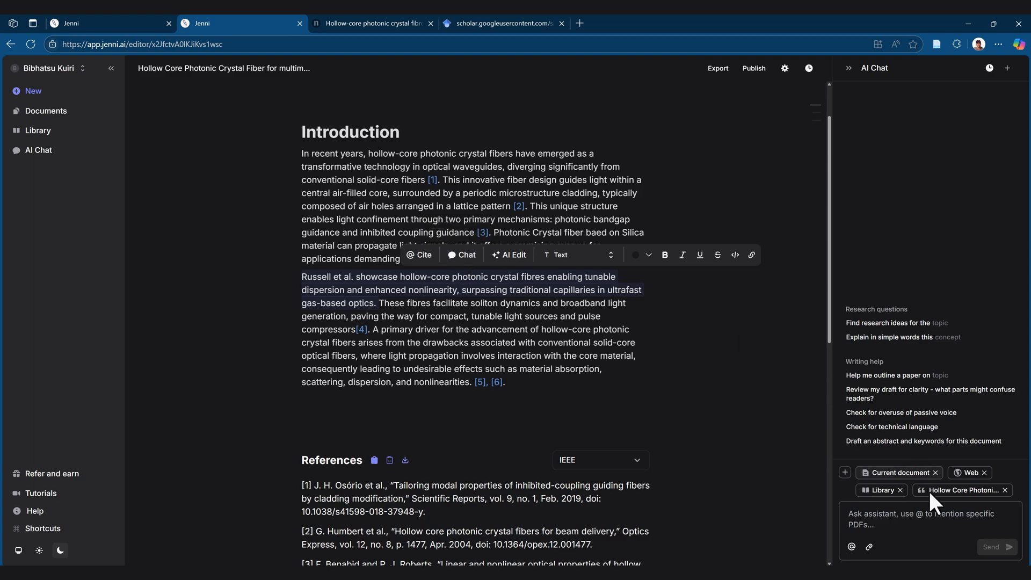
click(936, 473)
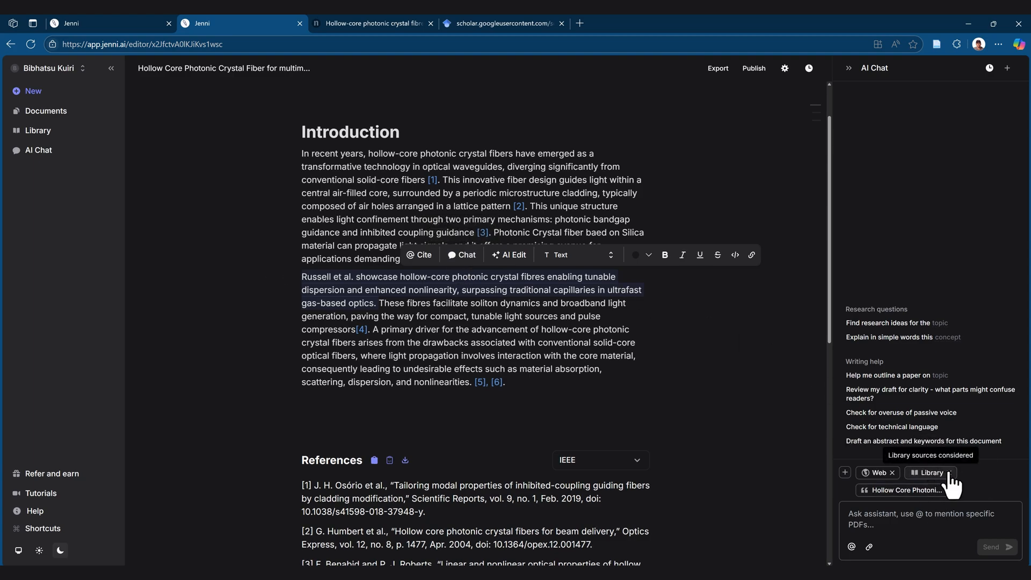
click(949, 473)
click(893, 490)
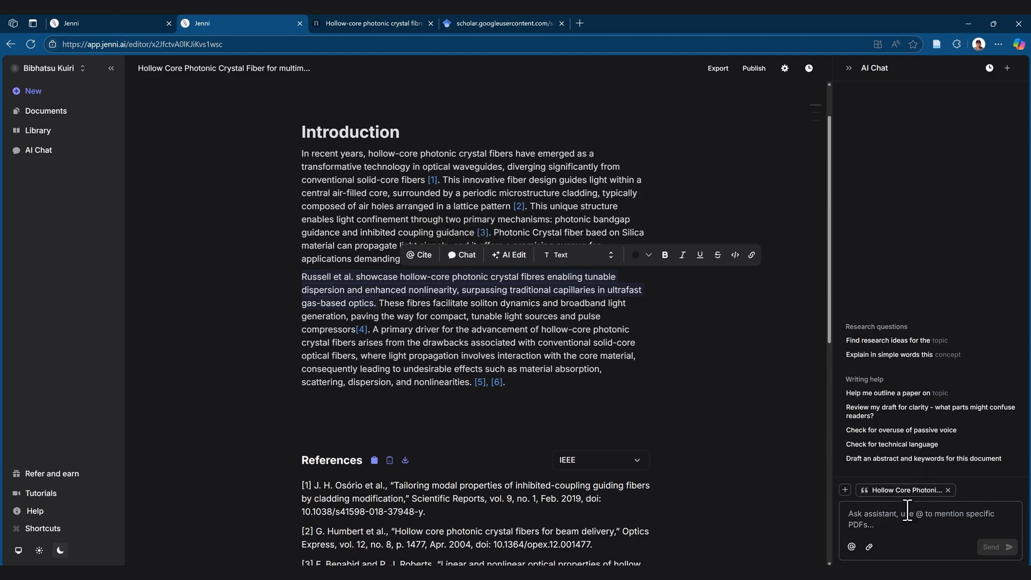
click(907, 510)
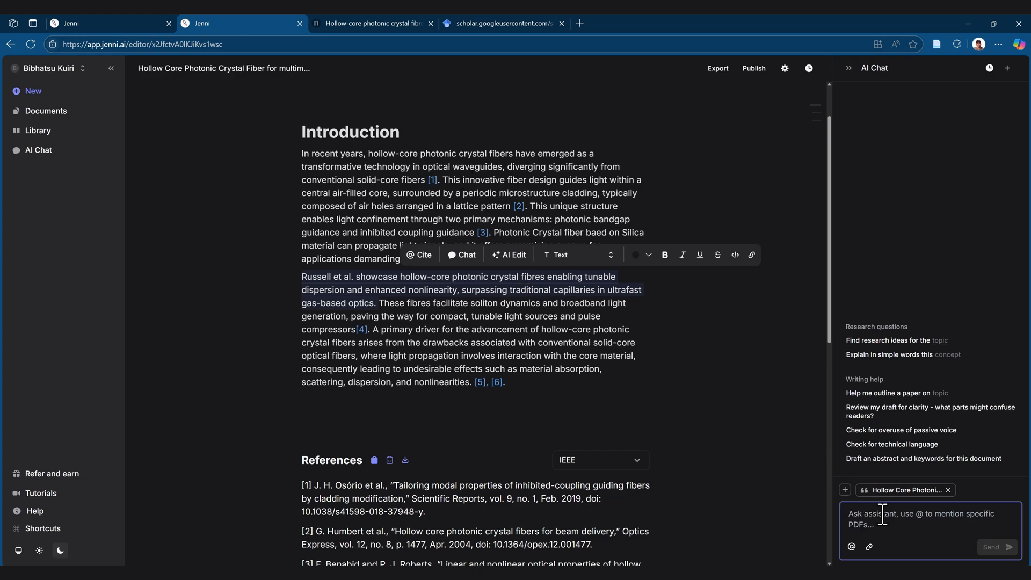
text(translate it to hindi)
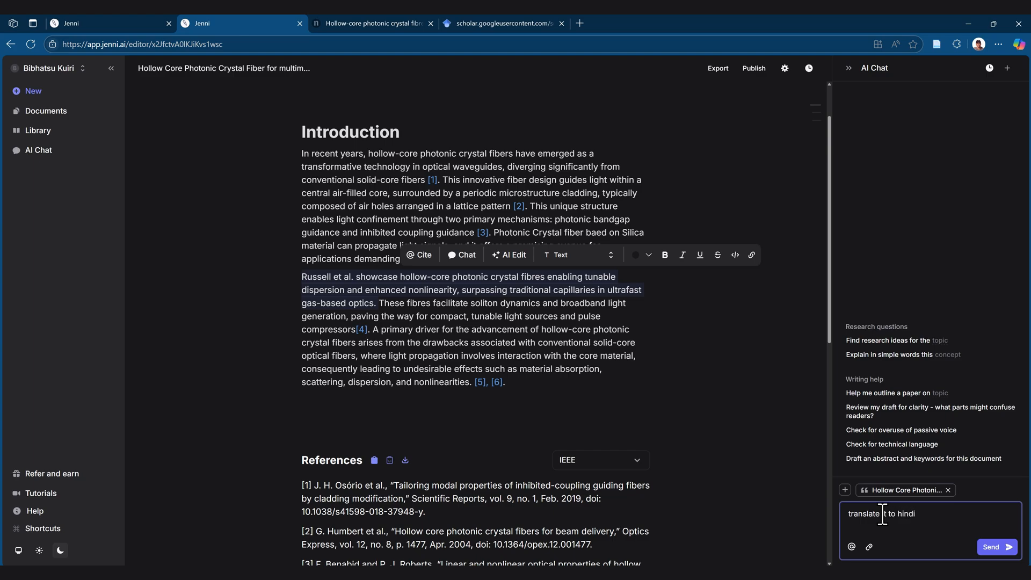
click(994, 547)
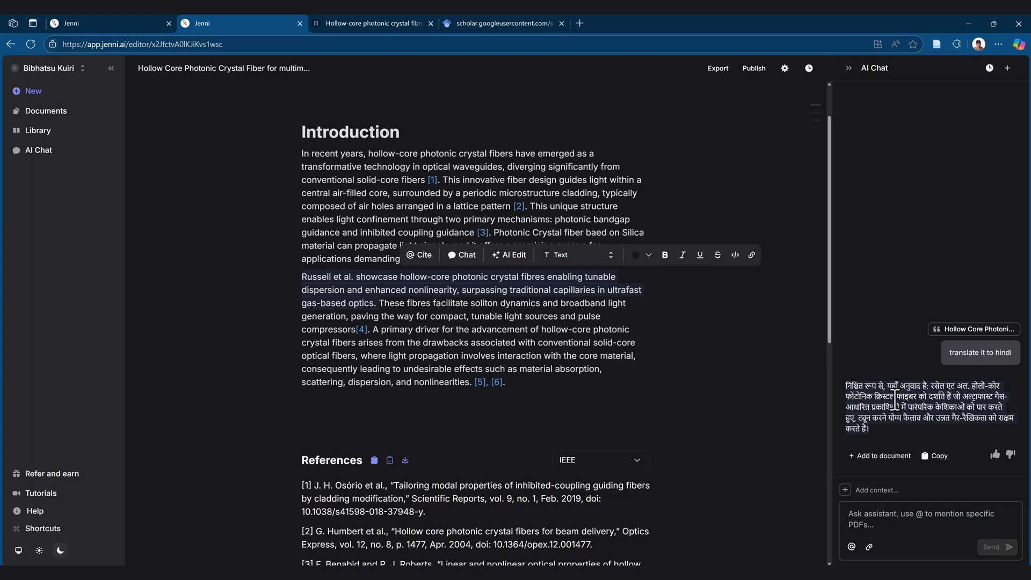
Attach the second Introduction paragraph's final sentence, from "A primary driver" to "nonlinearities", to AI Chat as context.
click(545, 361)
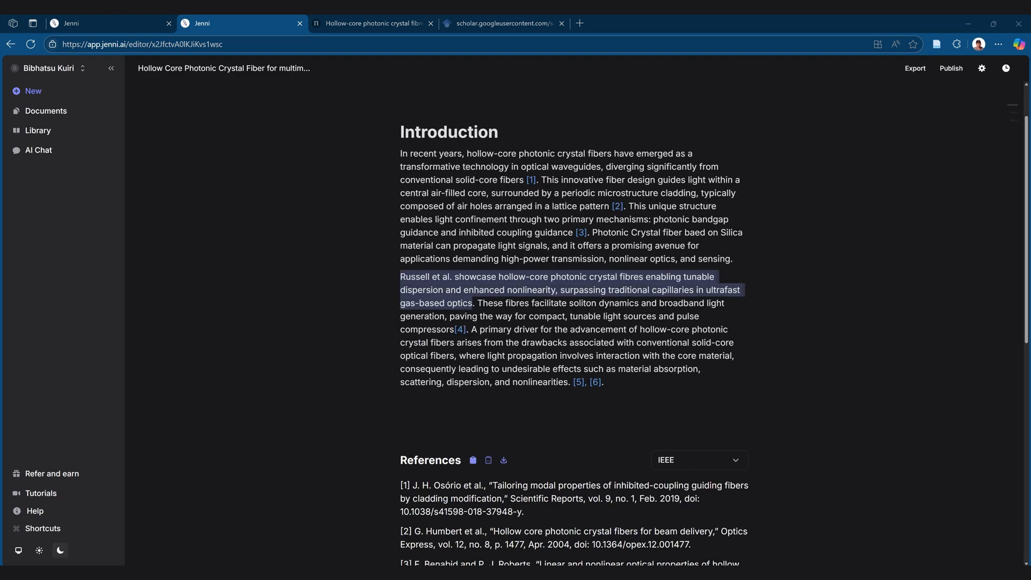
shift+click(551, 329)
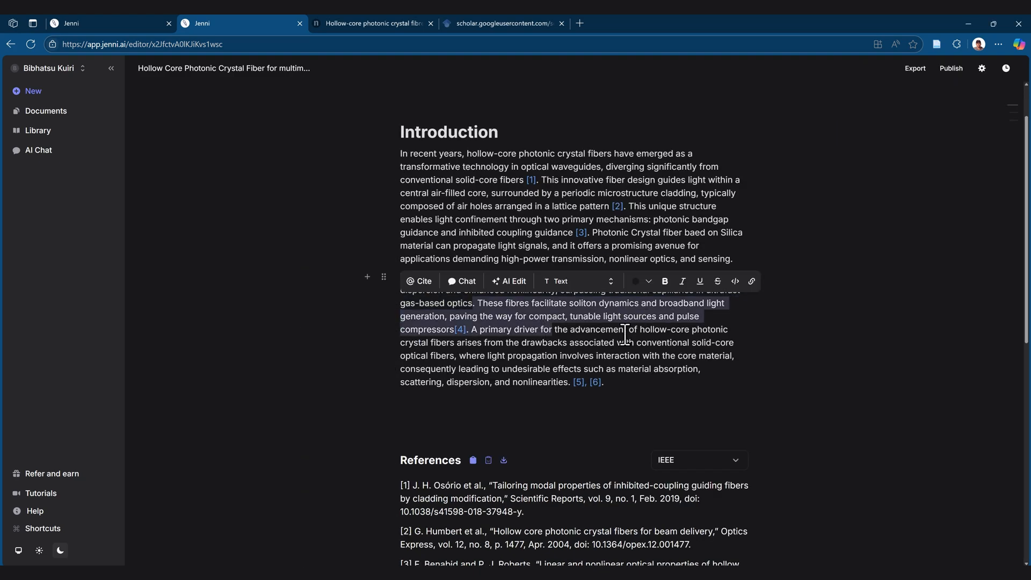
click(639, 346)
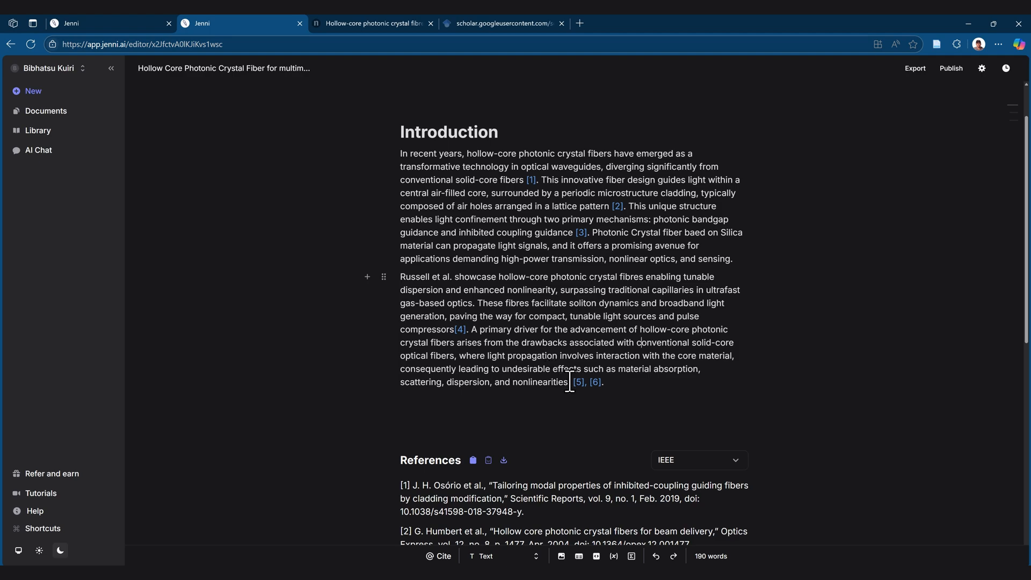
drag(568, 382, 473, 330)
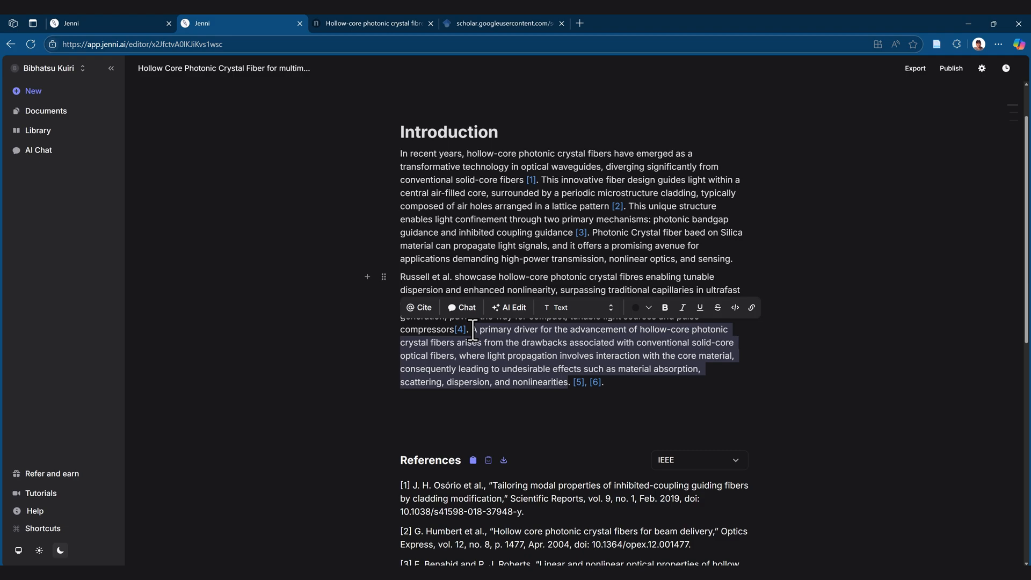
click(463, 309)
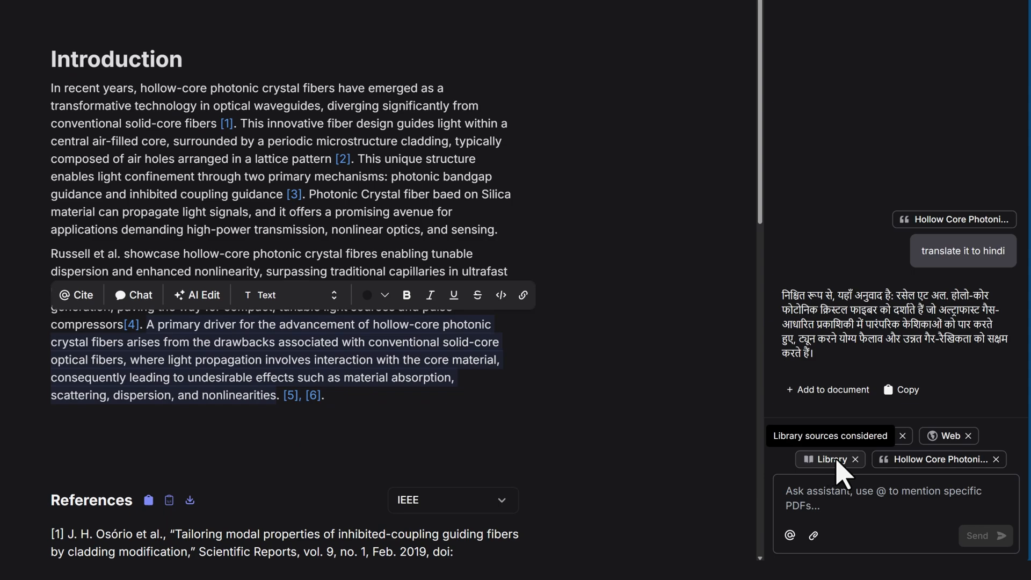
mouse_move(959, 472)
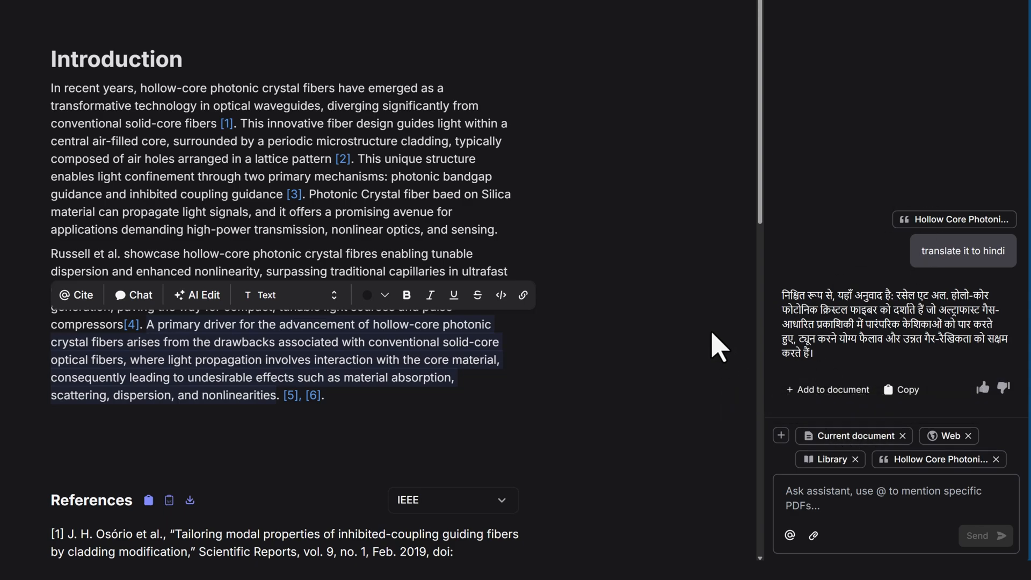
Look through the collections and sources that can be added as chat context, and return to the empty chat message.
click(782, 440)
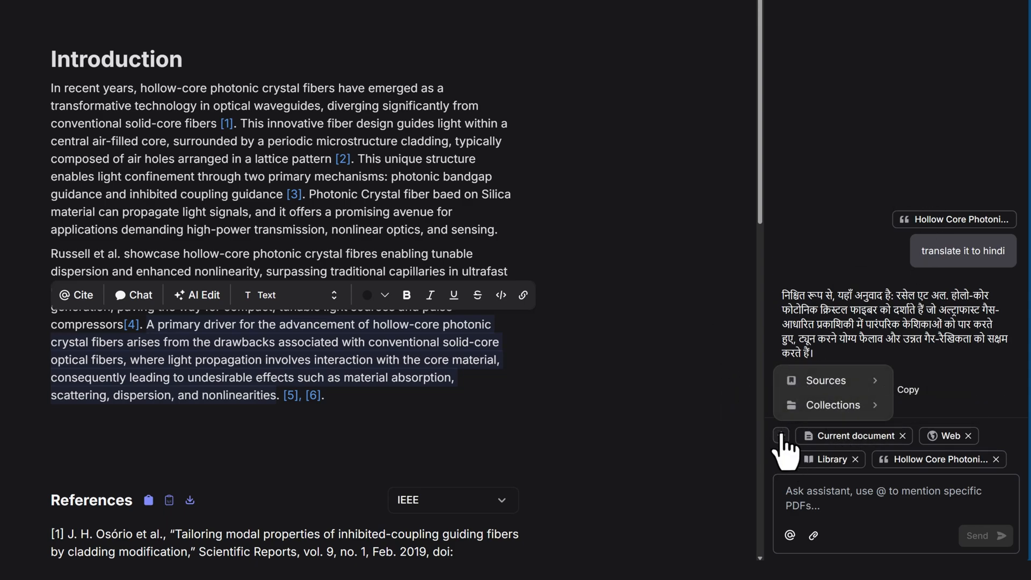
click(842, 408)
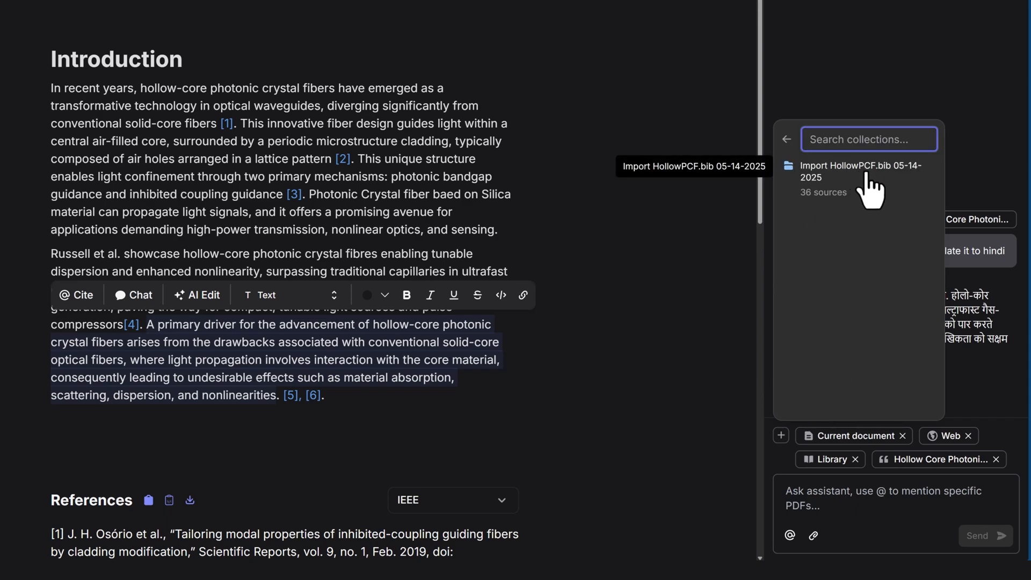
click(787, 139)
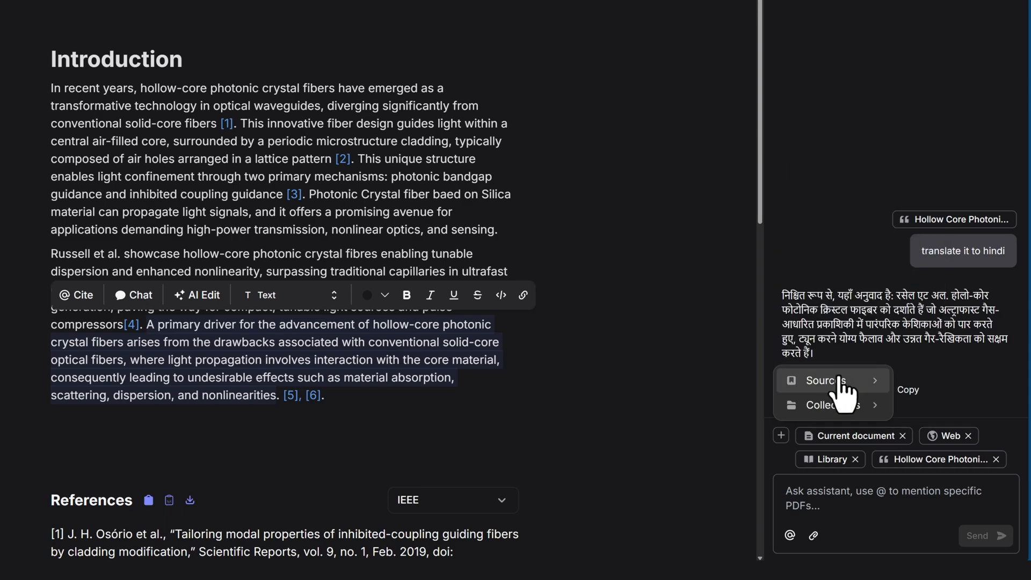
click(840, 381)
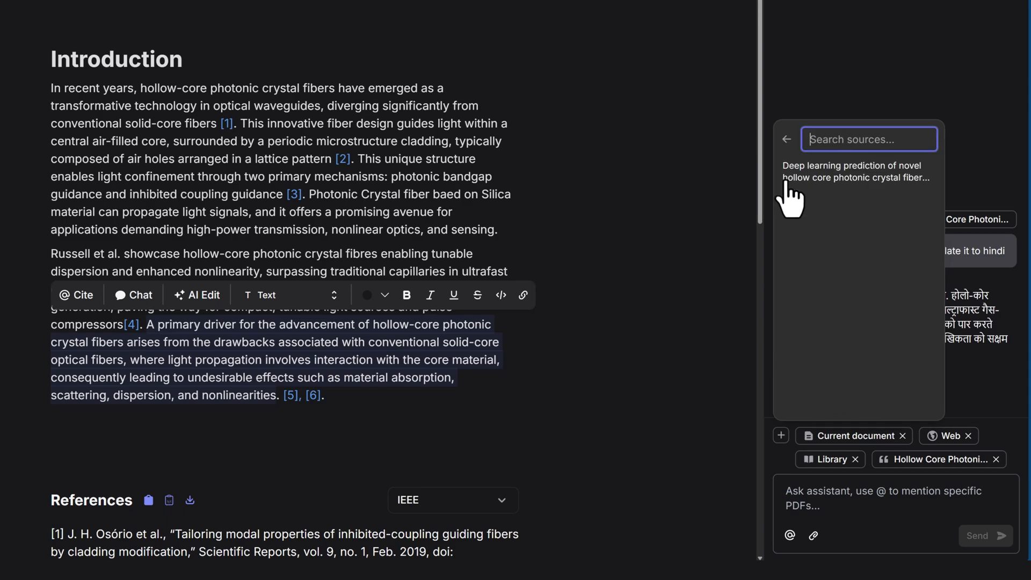
mouse_move(787, 188)
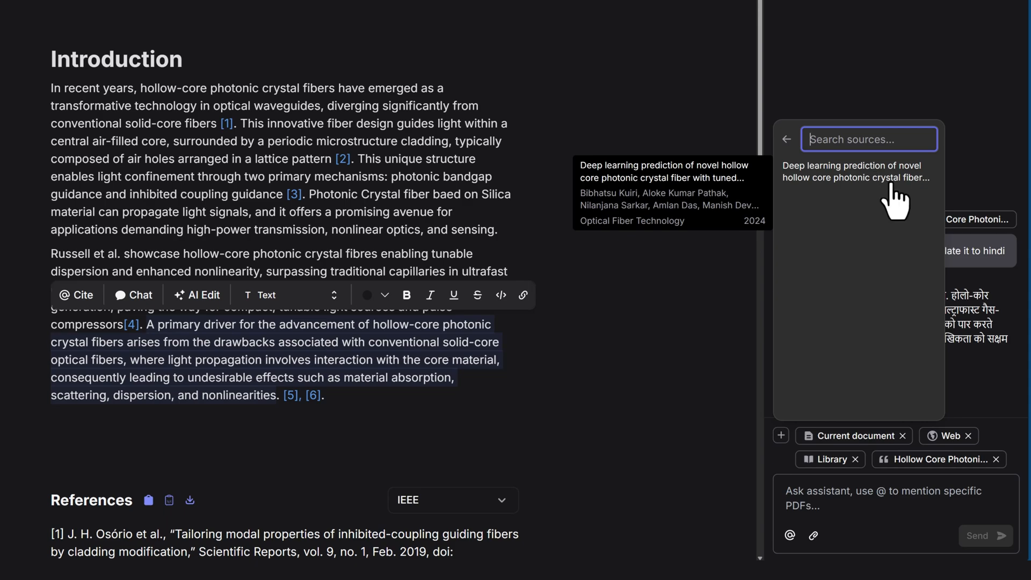
click(786, 140)
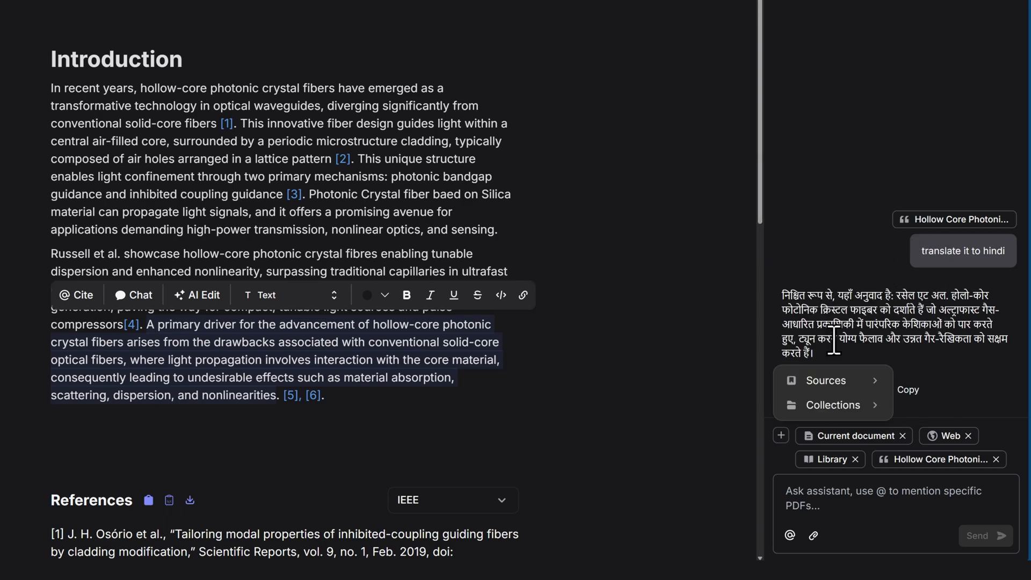
click(812, 498)
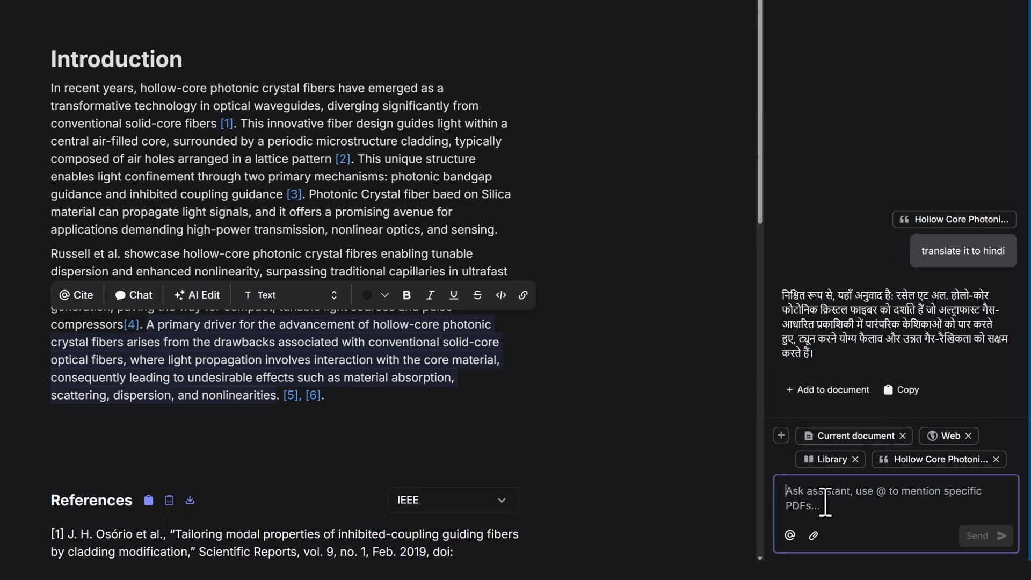
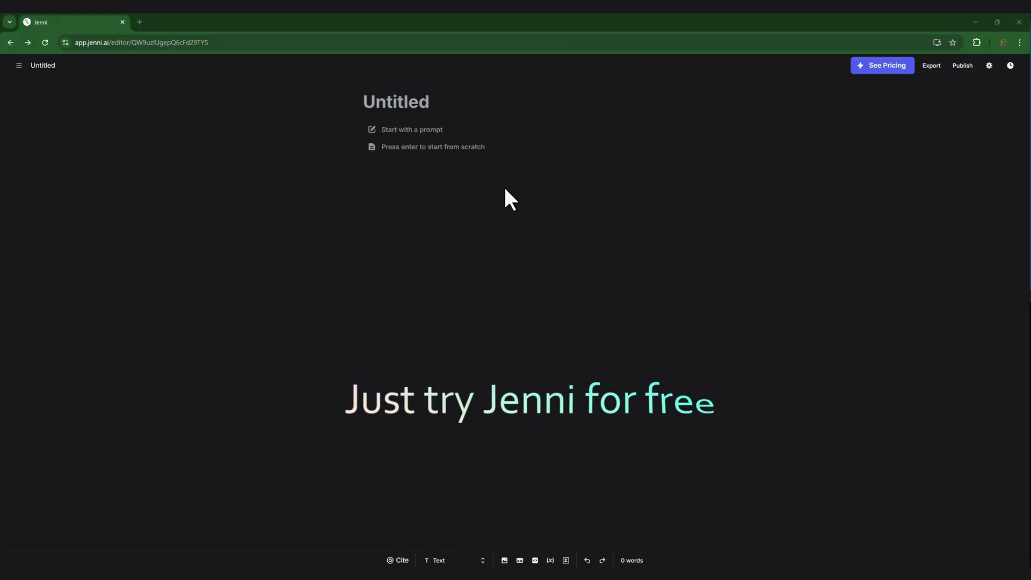
Open the checkout for the annual Jenni Unlimited plan and apply the promotion code BK20 to the subscription total.
click(441, 103)
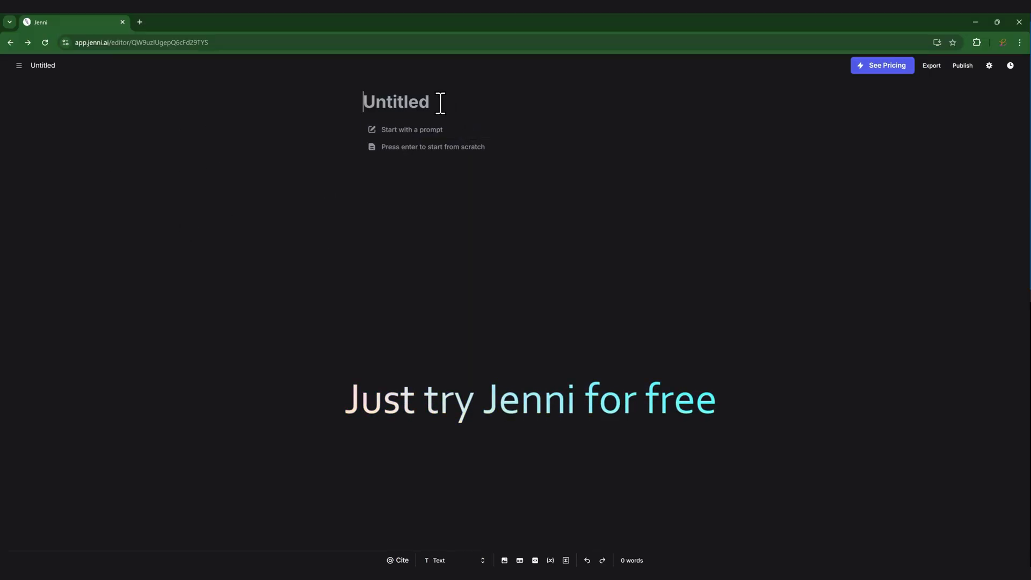
click(883, 65)
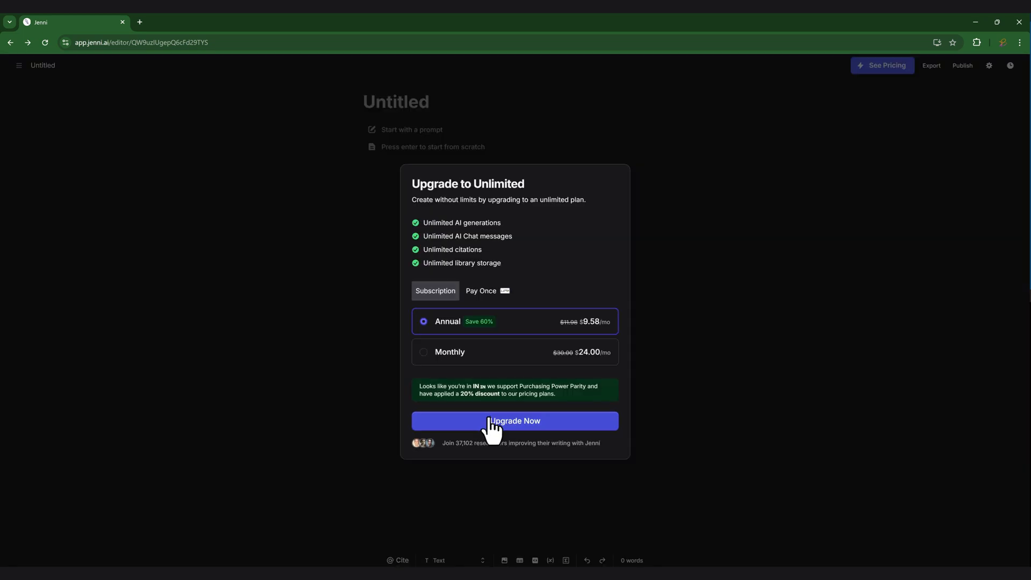
click(492, 428)
click(342, 213)
text(BK20)
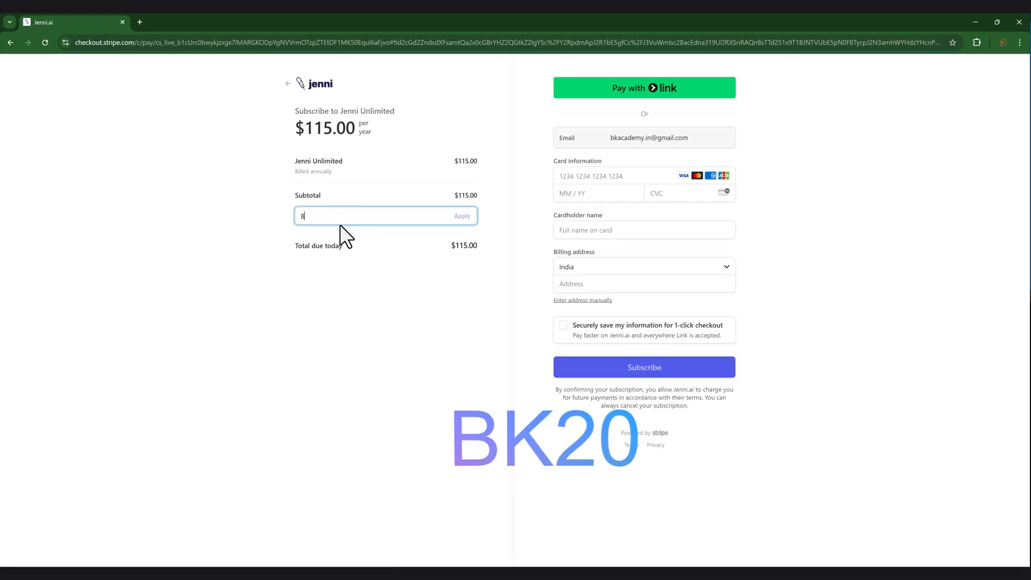
click(468, 218)
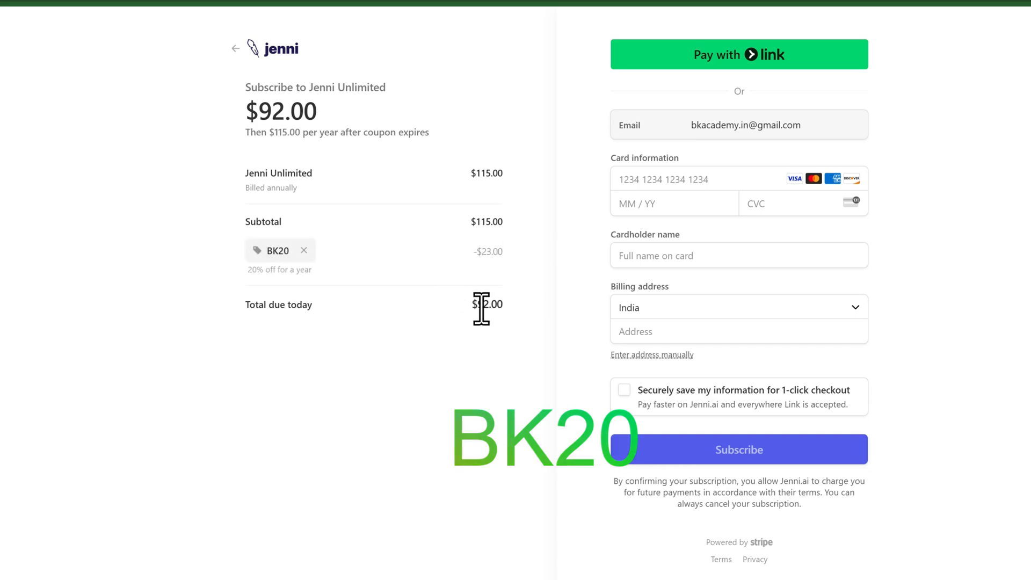
triple_click(483, 305)
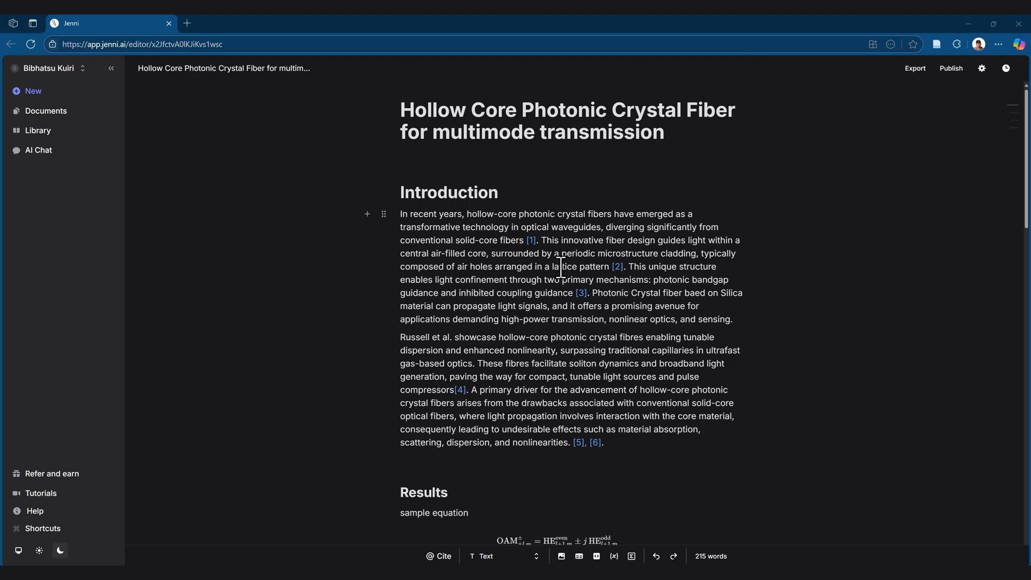
Insert a TeX equation block below "sample equation" in Results, containing the aligned two-line OAM mode equations pasted from the clipboard.
scroll(458, 369, down, 3)
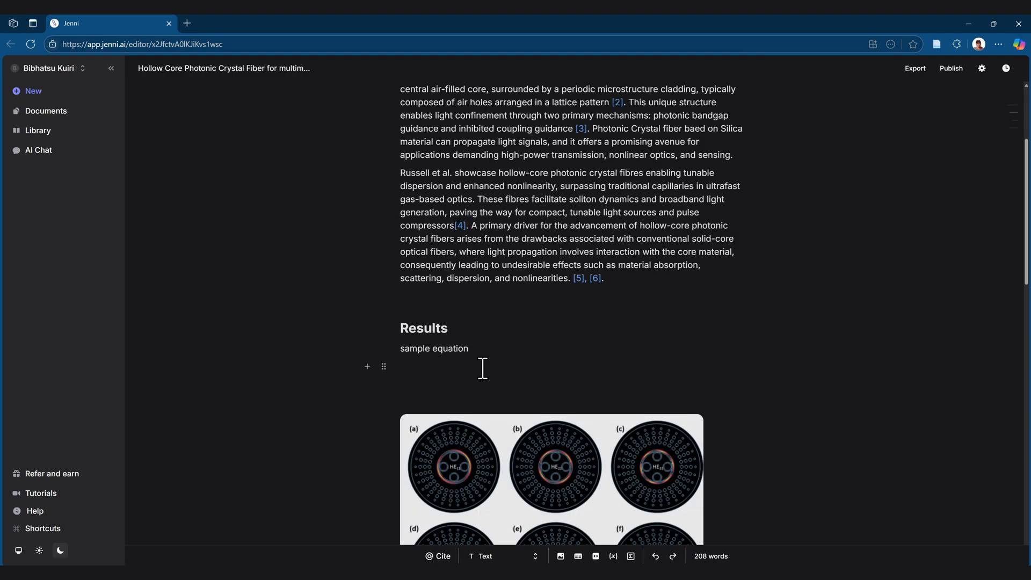
click(631, 557)
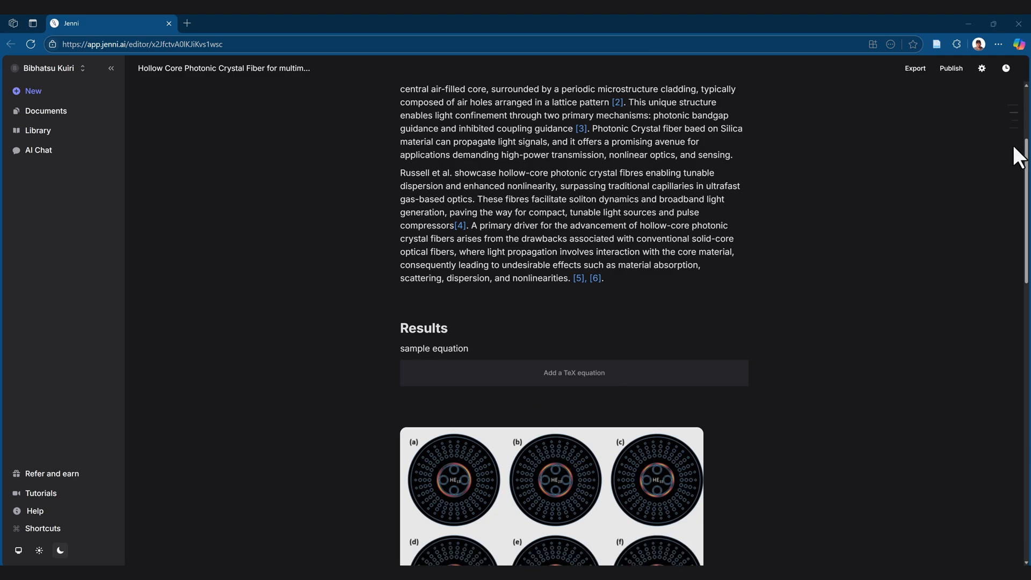
click(583, 377)
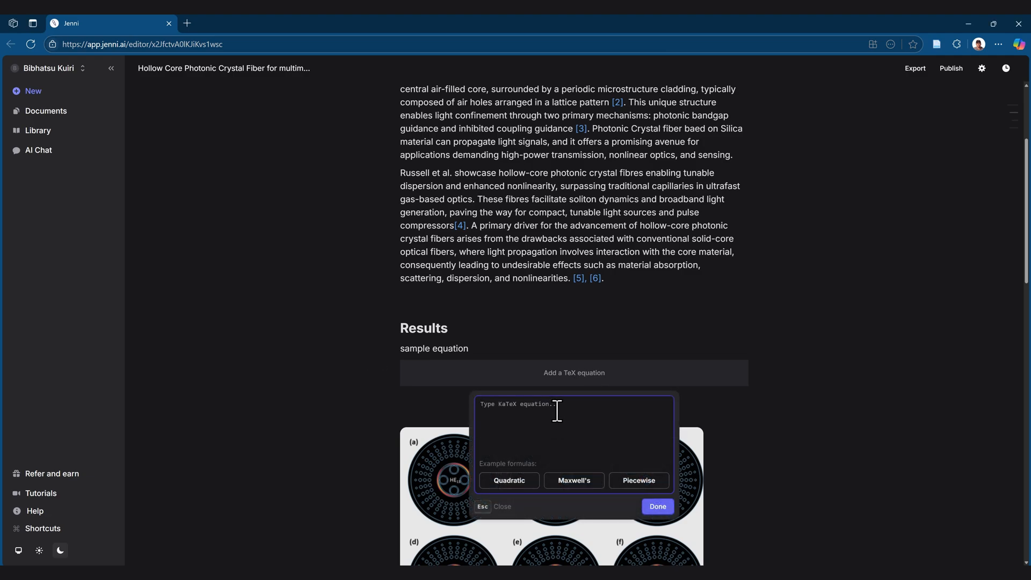
key(ctrl+v)
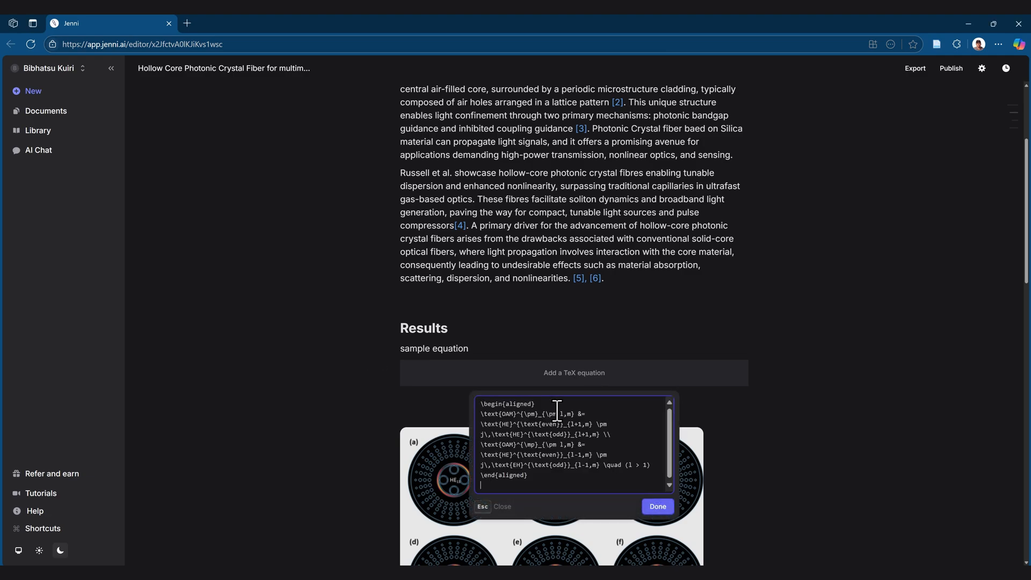
click(658, 506)
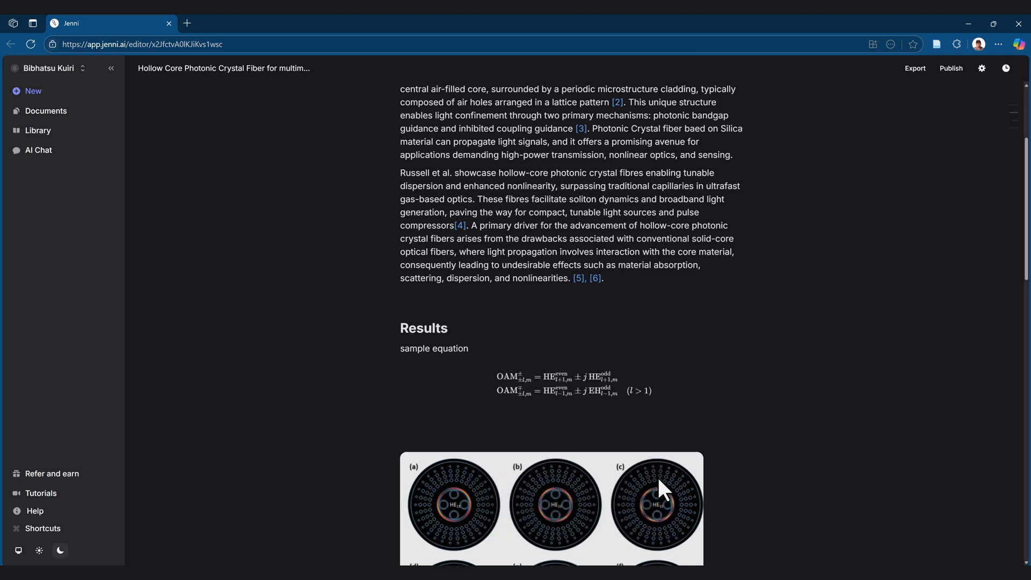
Insert a second block of the aligned OAM equations below the first, numbered with "\hspace{3cm} (1)" after the second line.
click(518, 419)
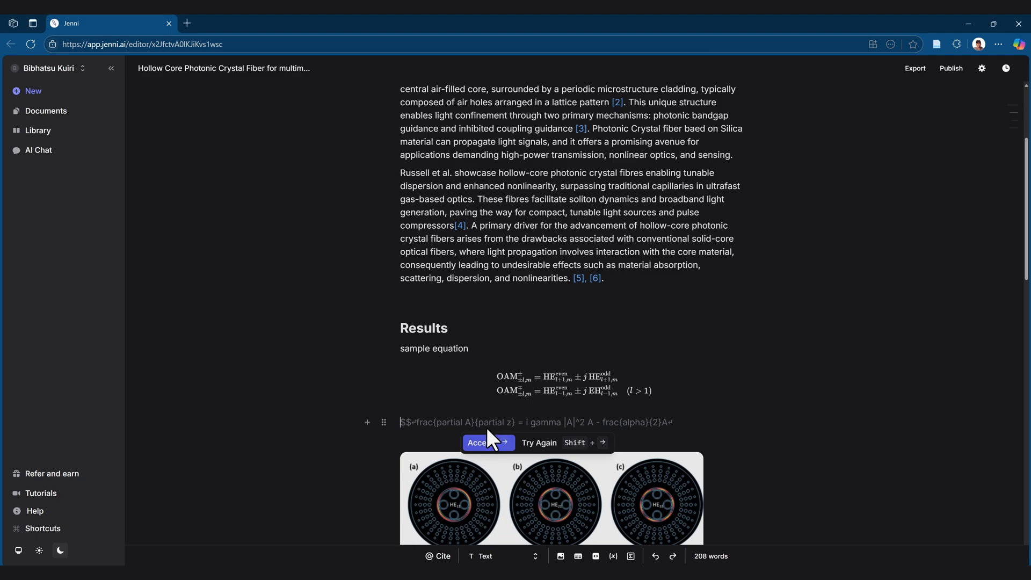
click(632, 556)
click(560, 450)
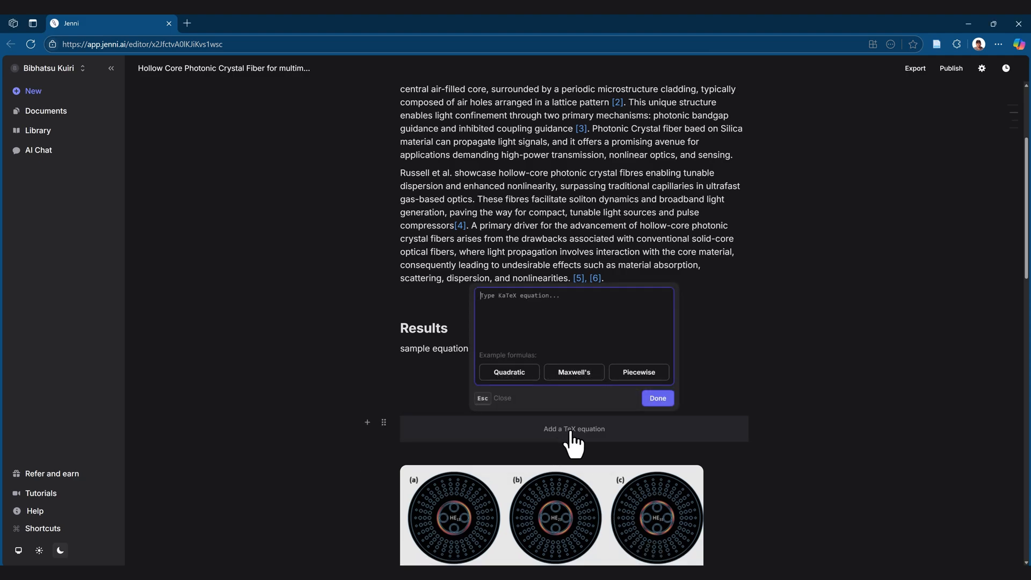
text(\begin{aligned} \text{OAM}^{\pm}_{\pm l,m} &= \text{HE}^{\text{even}}_{l+1,m} \pm j\,\text{HE}^{\text{odd}}_{l+1,m} \\ \text{OAM}^{\mp}_{\pm l,m} &= \text{HE}^{\text{even}}_{l-1,m} \pm j\,\text{EH}^{\text{odd}}_{l-1,m} \quad (l > 1) \hspace{3cm} (1) \end{aligned})
drag(541, 369, 479, 368)
click(574, 370)
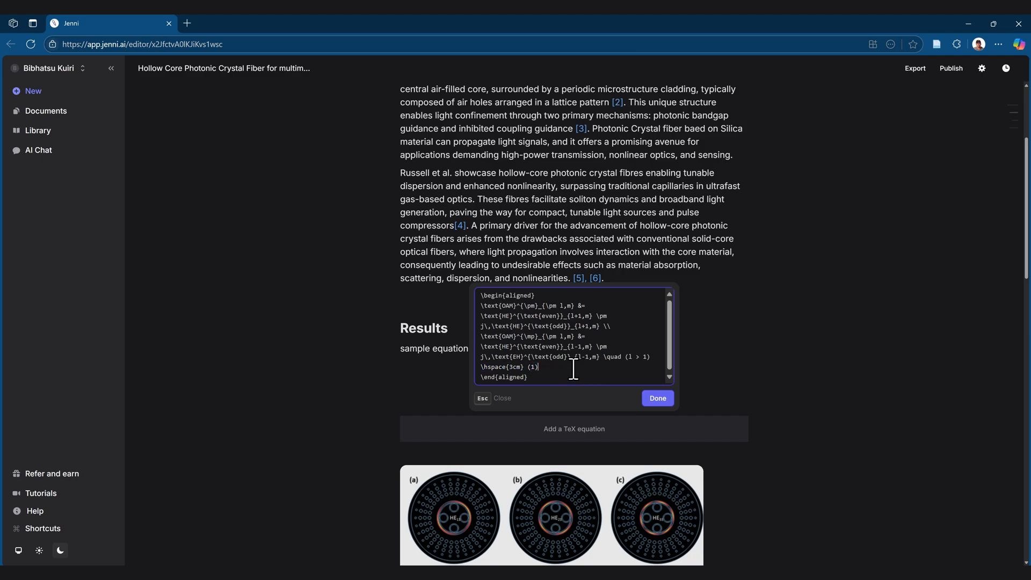
click(656, 397)
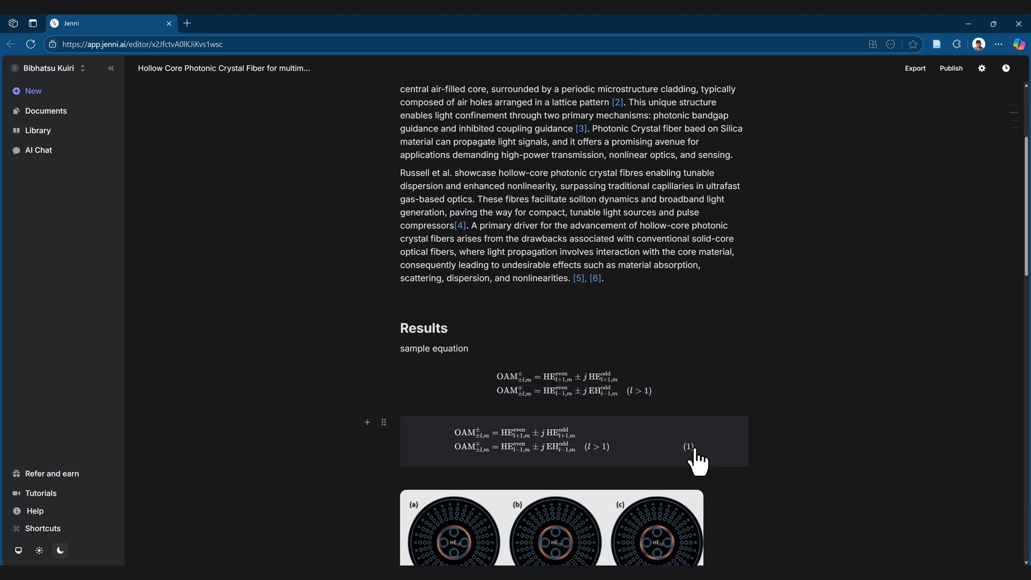
Add a line reading "complex form is" below the numbered equation and insert an inline equation at its end.
click(573, 476)
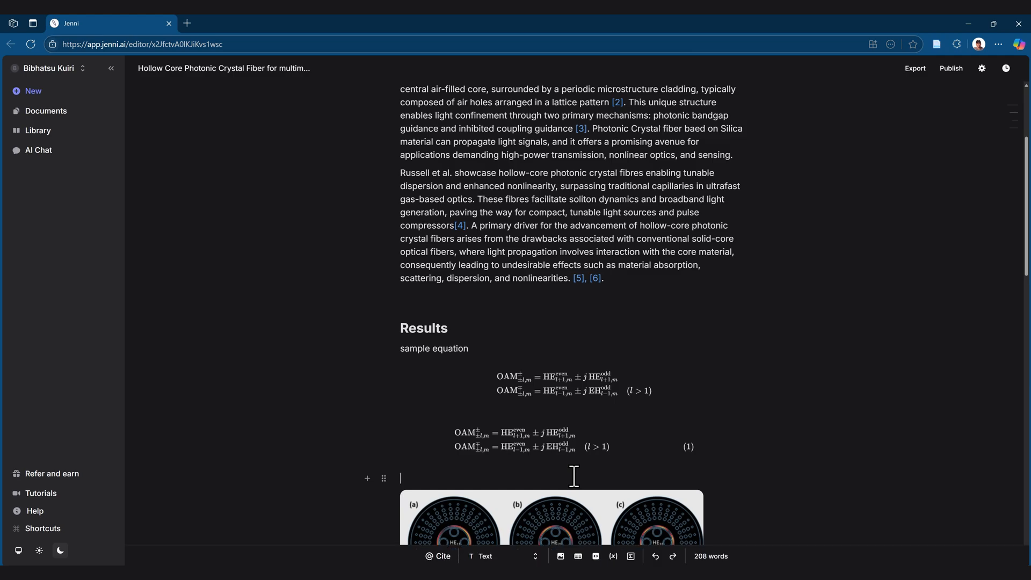
key(Return)
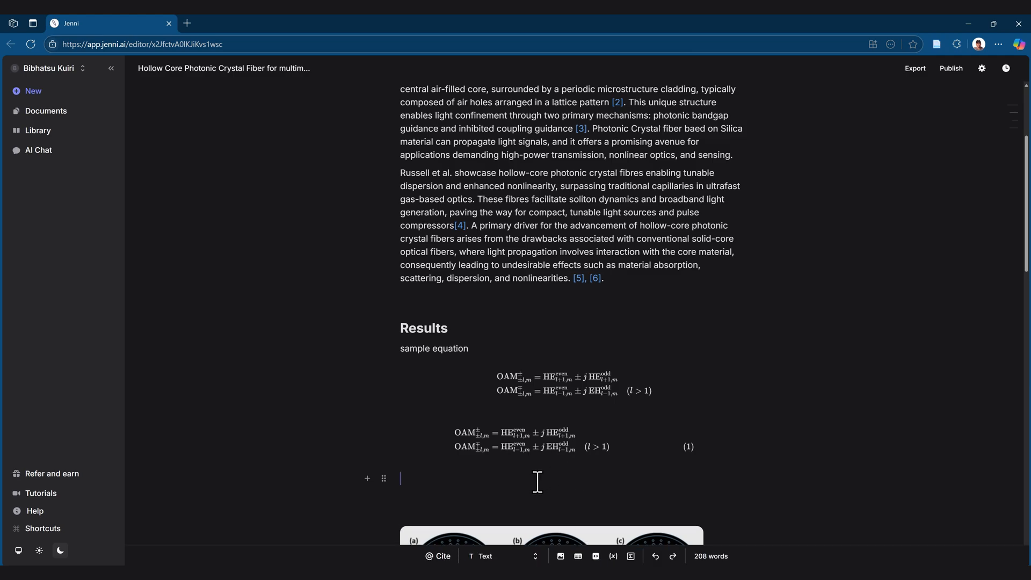
text(complex form is)
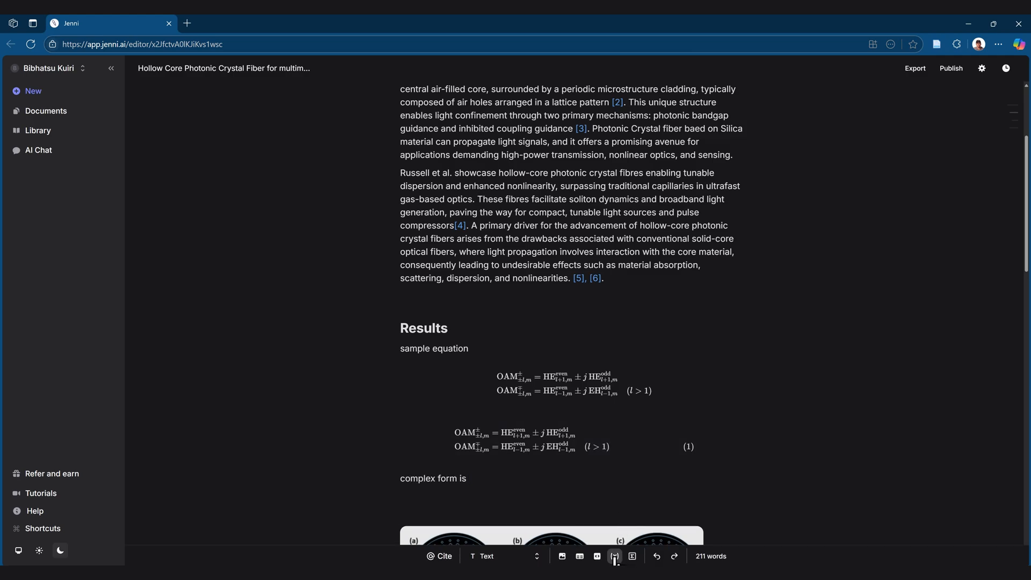
click(616, 559)
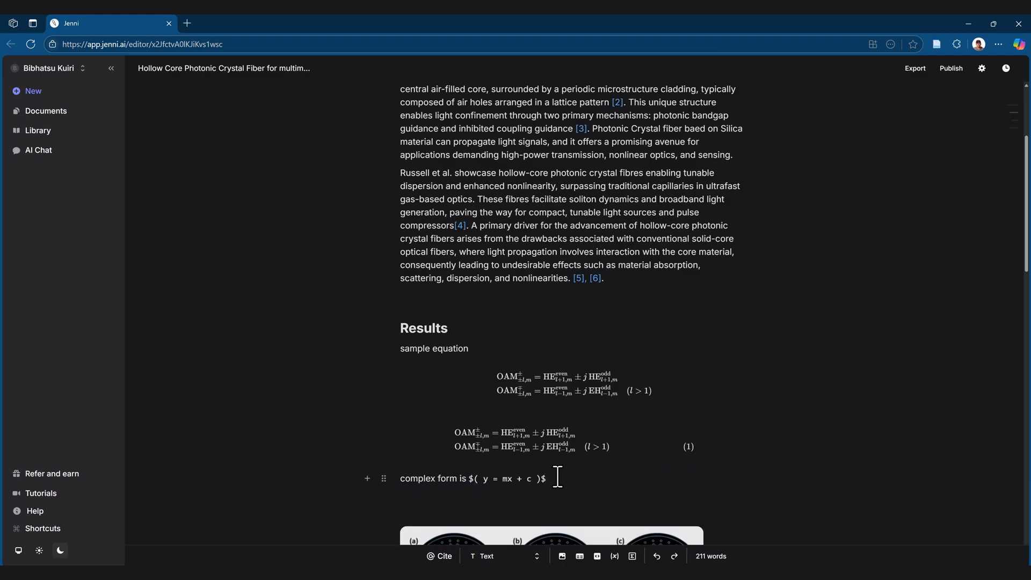
Replace the inline equation's sample formula after "complex form is" with e^{i\theta} = \cos\theta + i\sin\theta.
drag(540, 478, 469, 481)
click(544, 497)
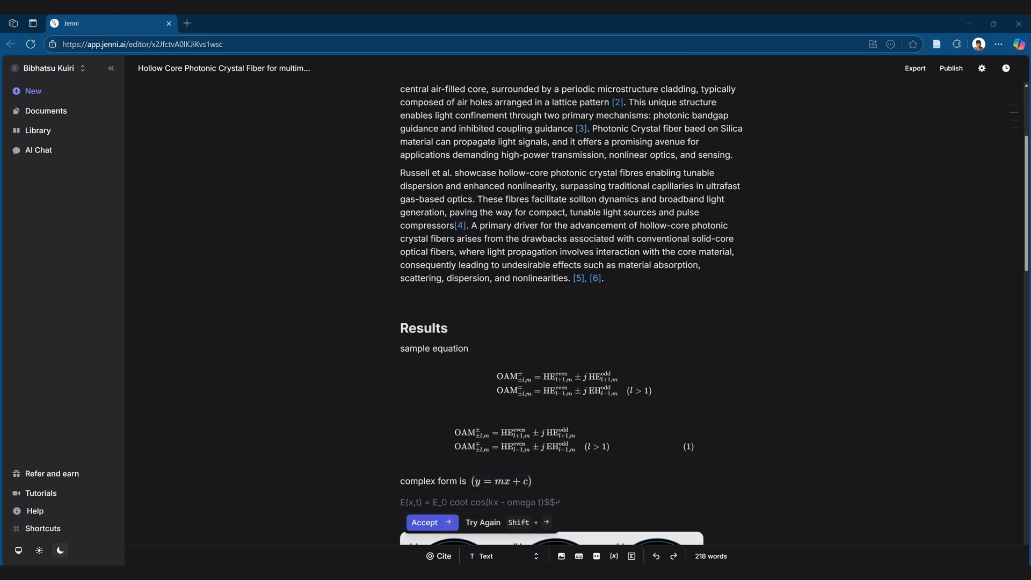
click(530, 481)
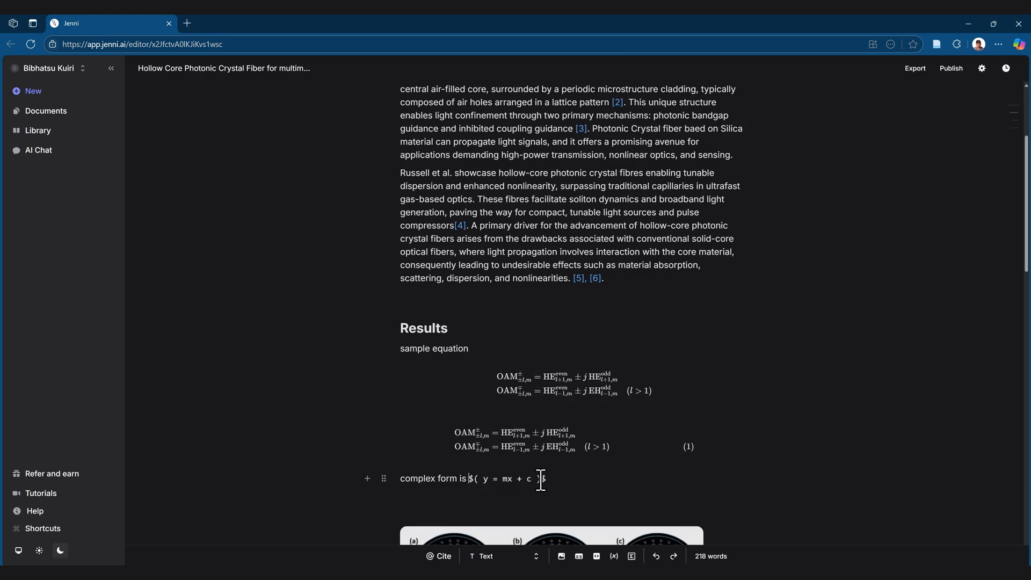
drag(531, 480, 472, 485)
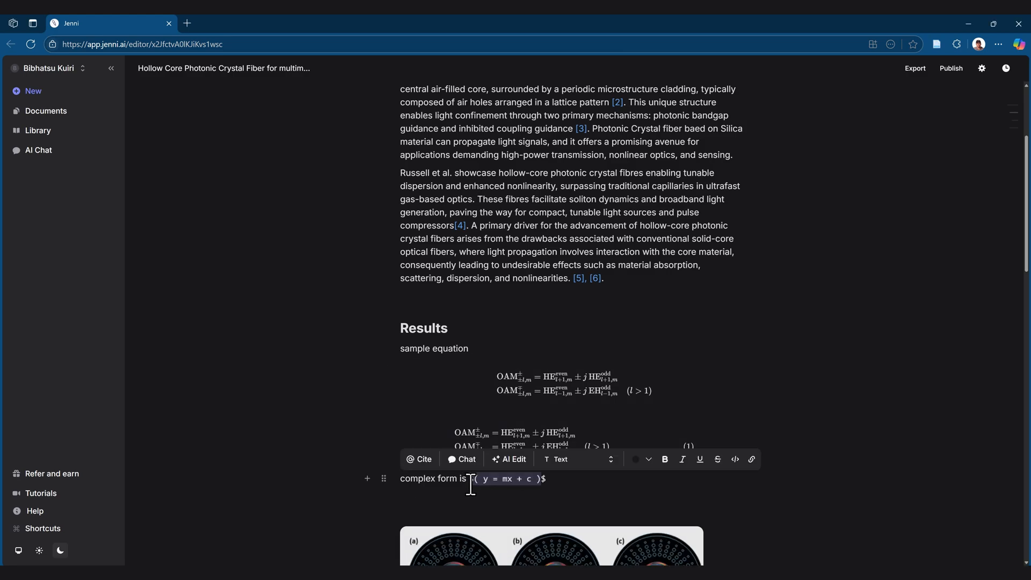
click(553, 485)
drag(544, 484, 481, 485)
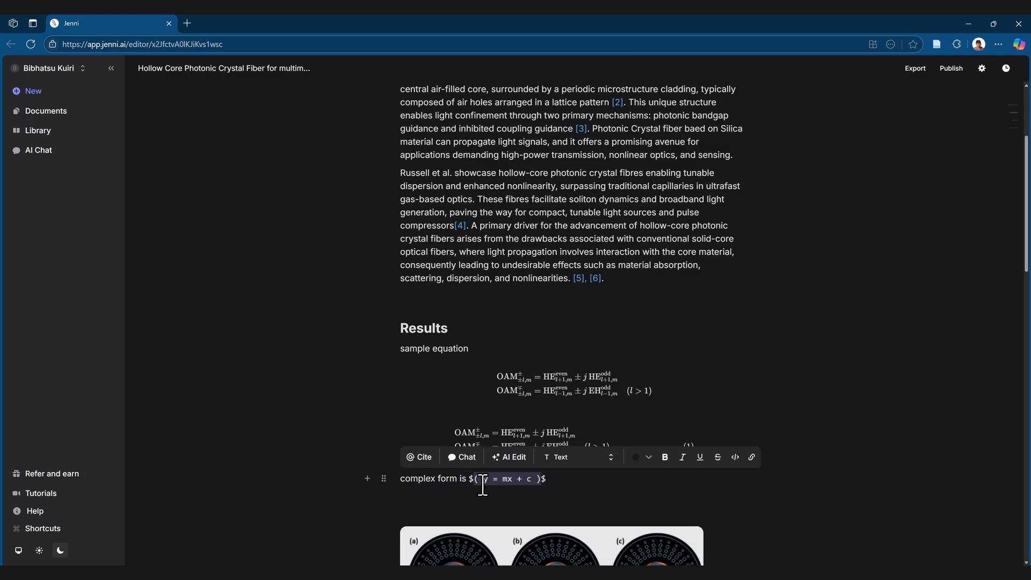
text(e^{i\theta} = \cos\theta + i\sin\theta)
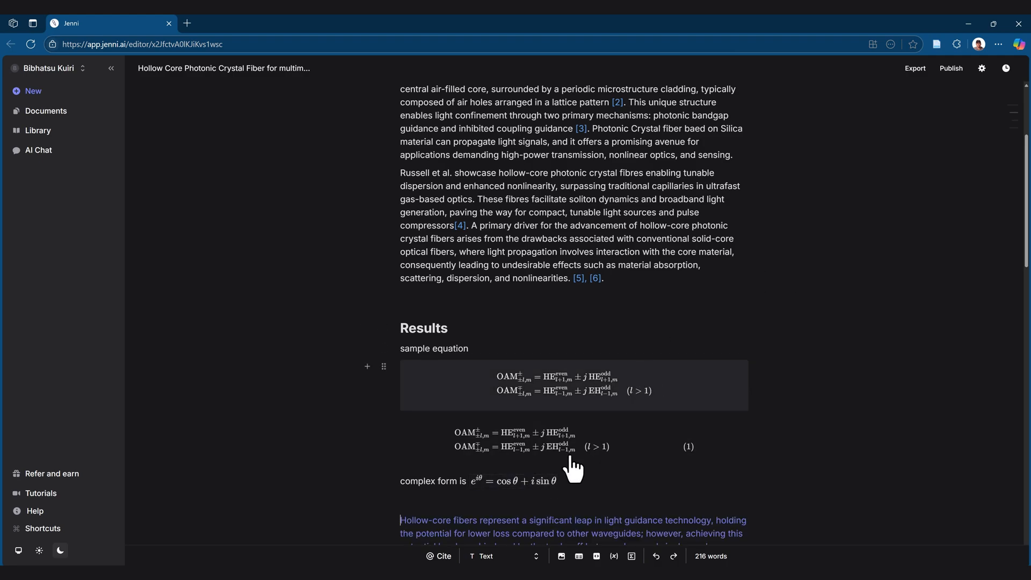
click(454, 509)
Insert an empty image upload block in the space below the Fig 1 caption.
scroll(494, 462, down, 5)
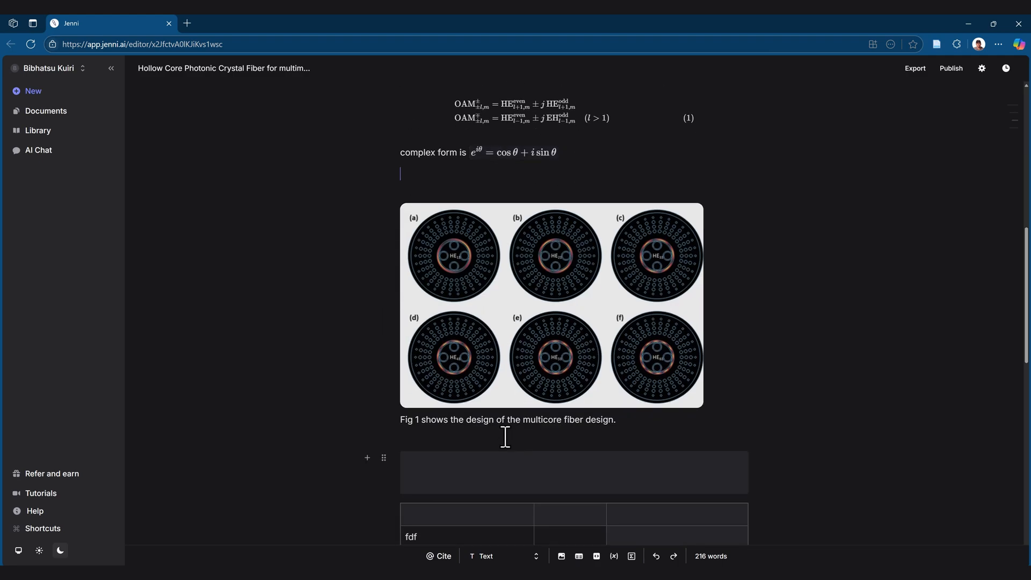
click(548, 437)
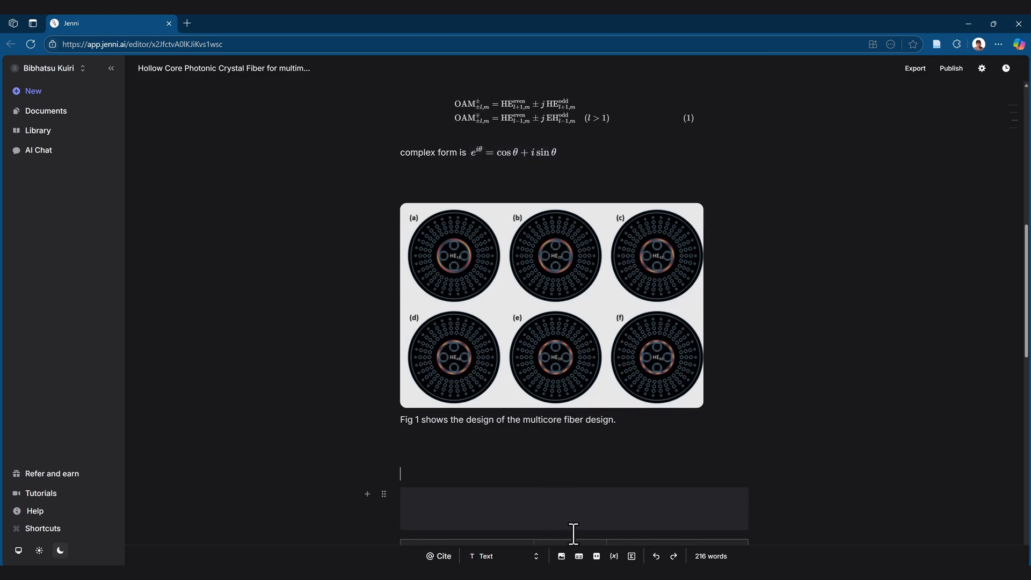
click(561, 556)
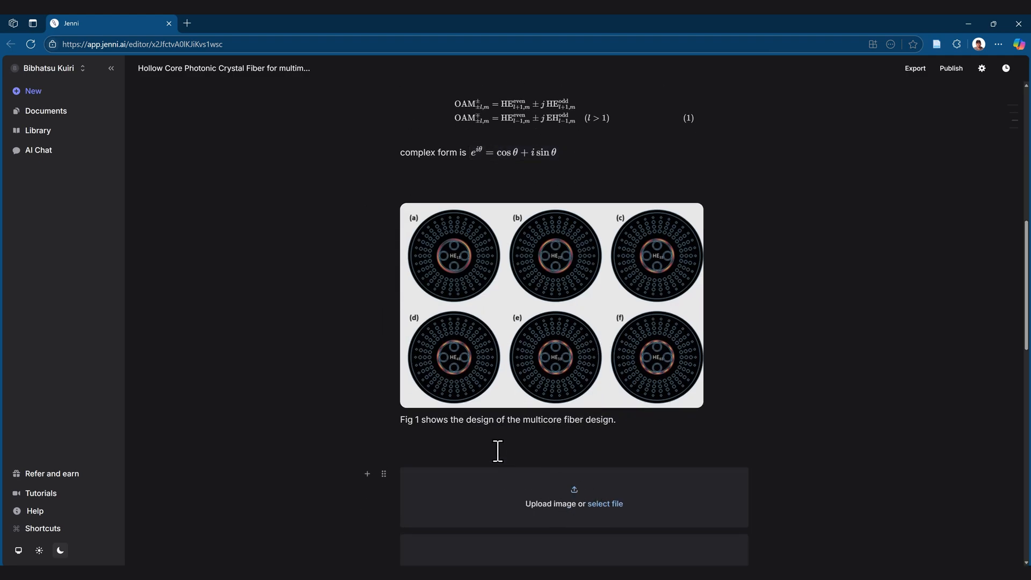
scroll(663, 530, down, 3)
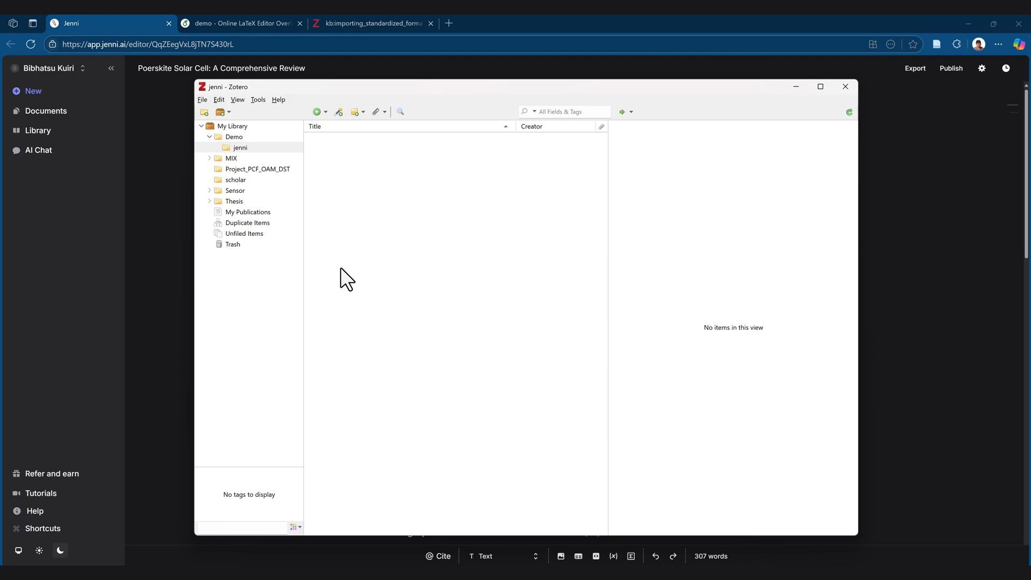
Switch to the Word document poerskite_solar_cell__a_comprehensive_review.docx and show its Zotero citation tools.
mouse_move(115, 571)
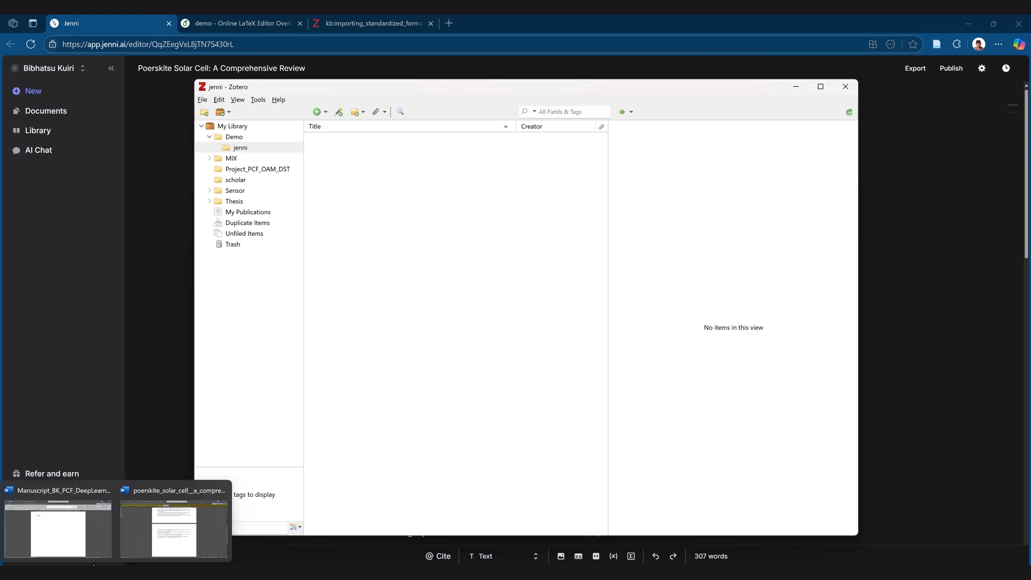
click(157, 526)
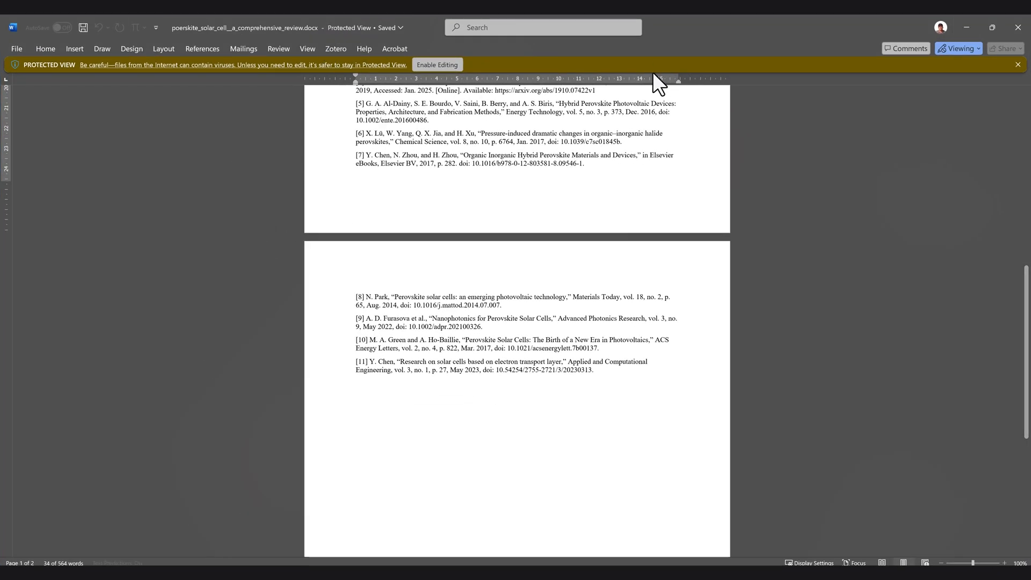
click(336, 49)
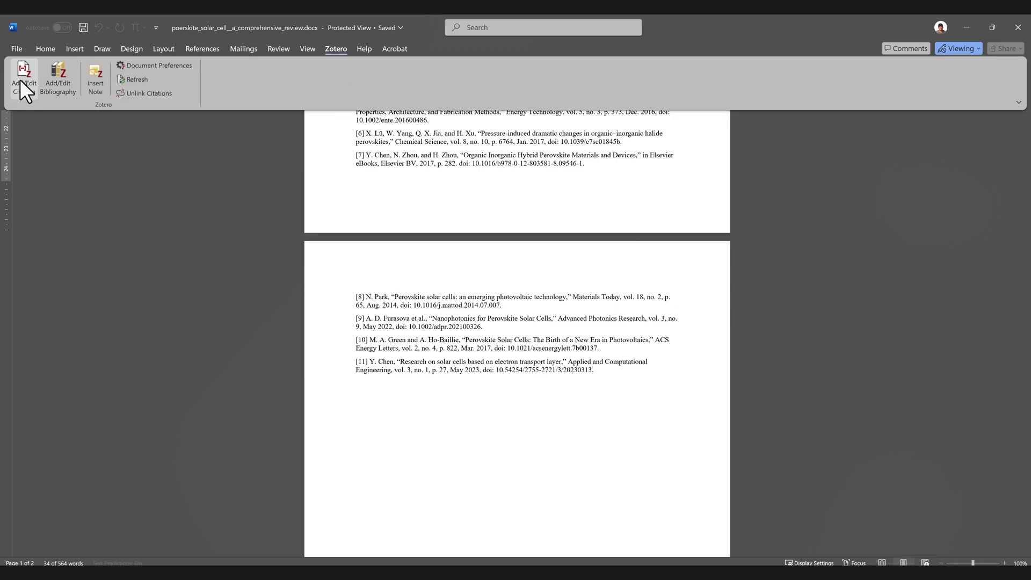
Switch to Zotero, look through the Thesis subcollections Synopsis and Thesischapters, and return to the jenni collection.
mouse_move(112, 570)
click(112, 524)
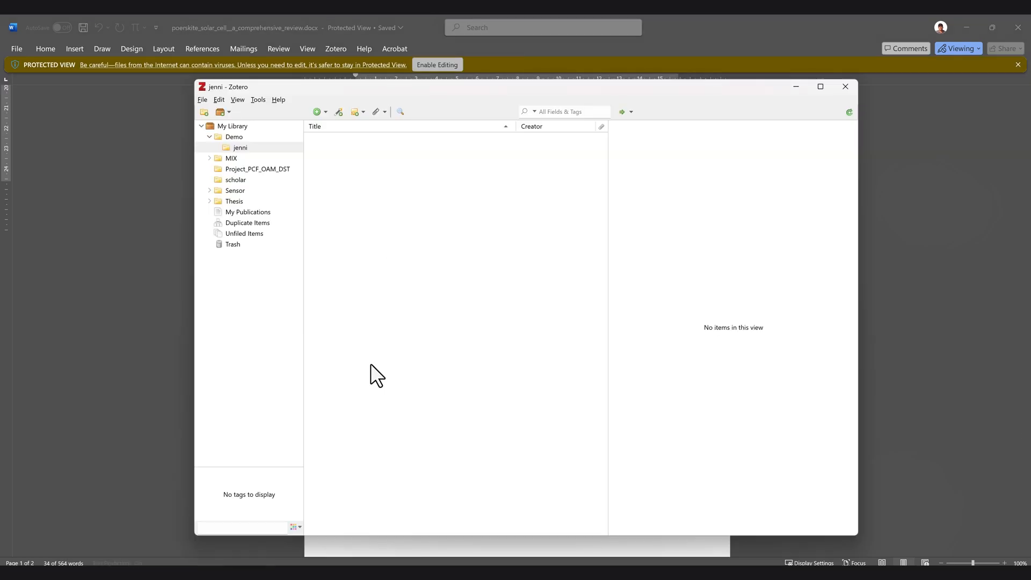
click(209, 202)
click(235, 212)
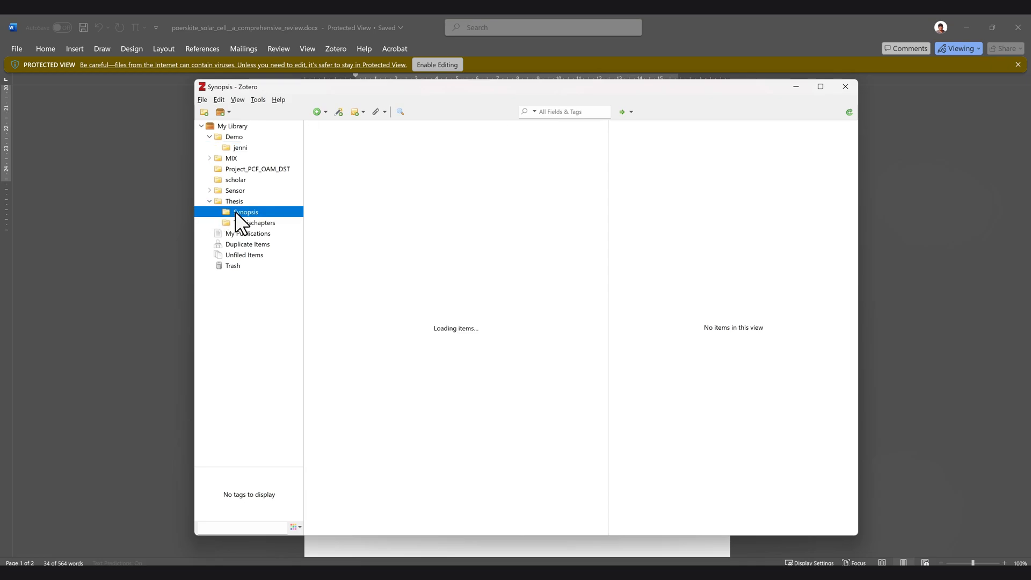
click(268, 223)
scroll(472, 379, down, 15)
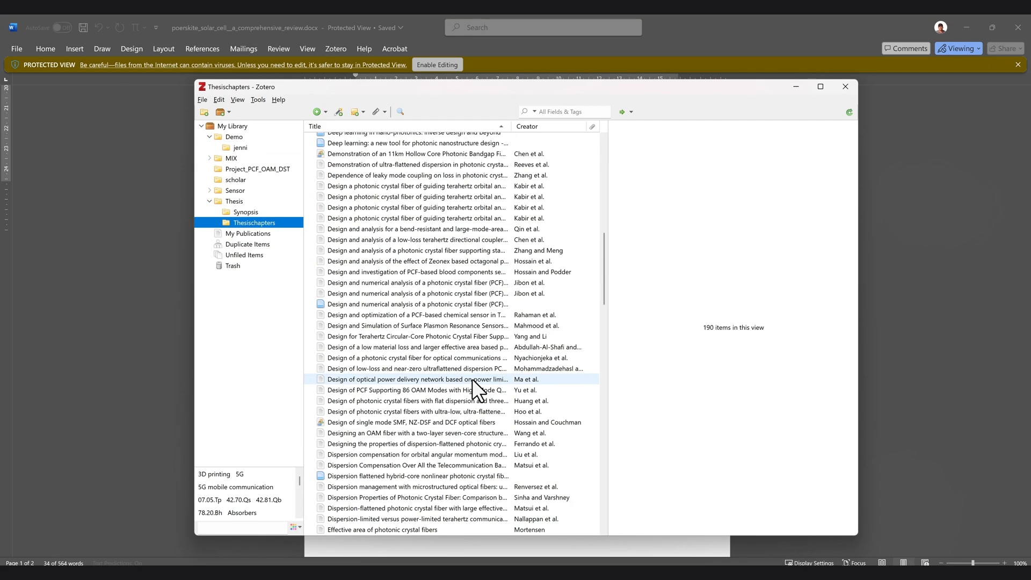
scroll(472, 378, up, 6)
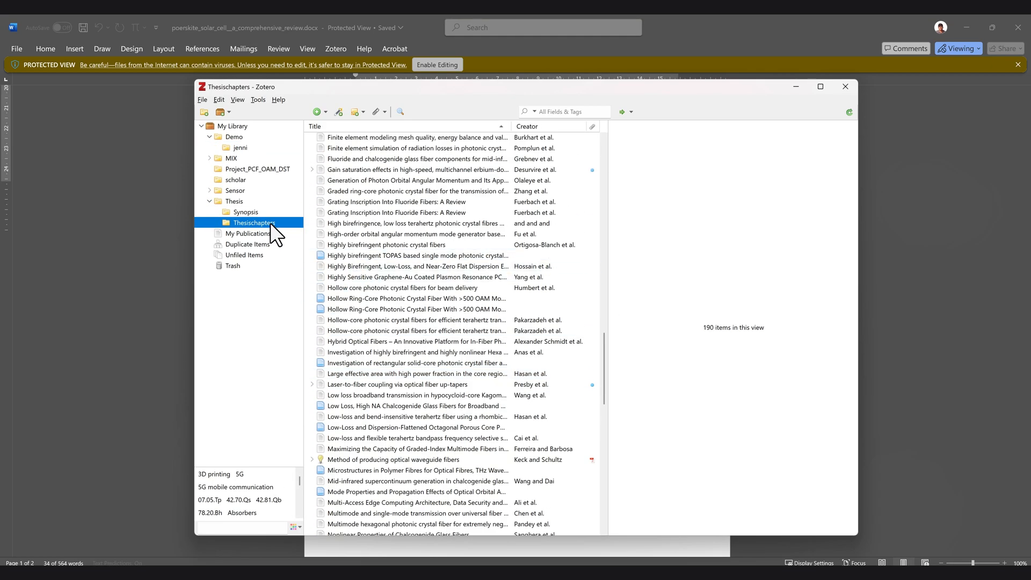
click(236, 148)
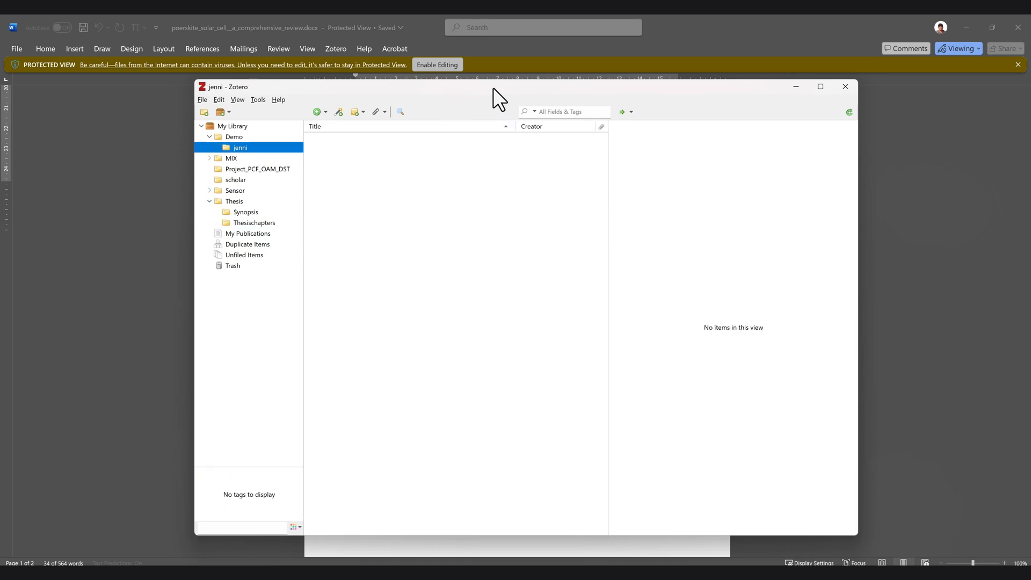
drag(493, 89, 436, 100)
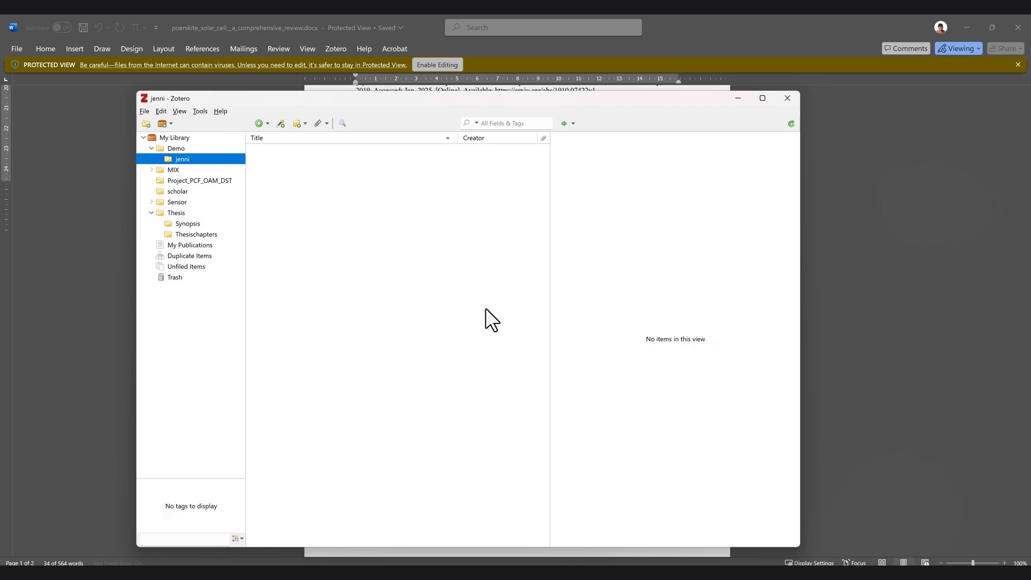
Copy the perovskite solar cell review's reference list from Jenni as BibTeX and switch to Zotero's jenni collection.
mouse_move(115, 516)
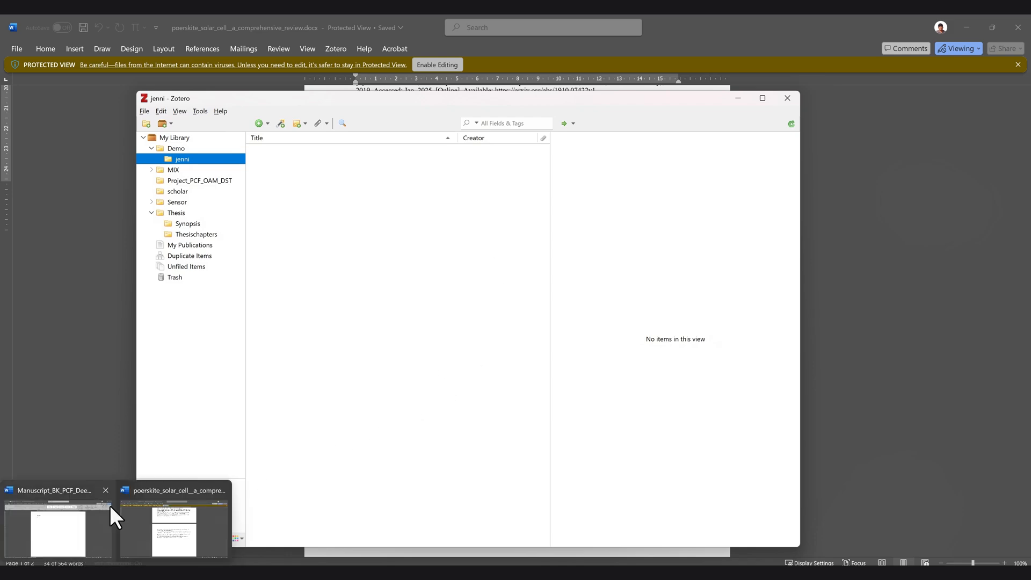
click(97, 561)
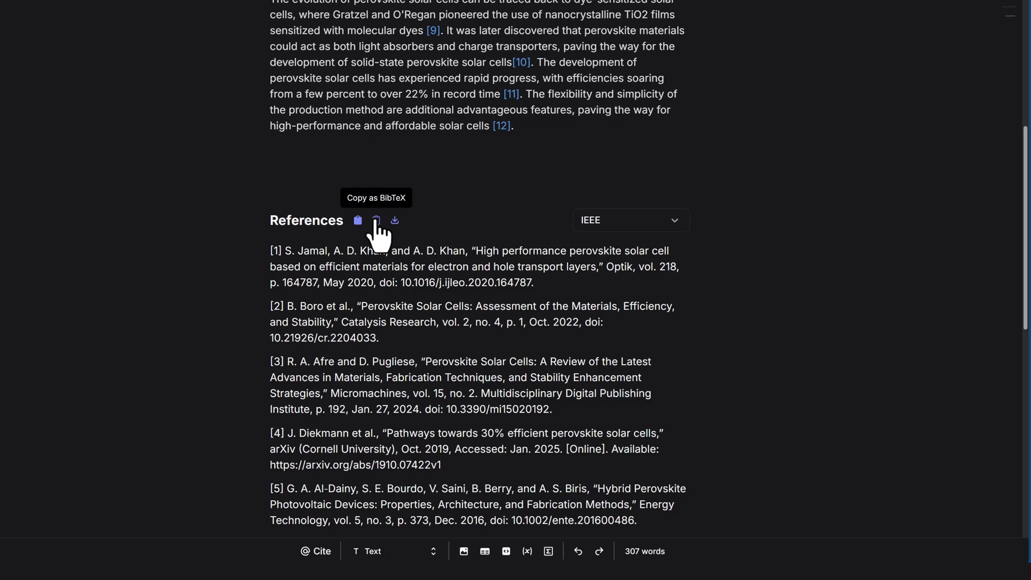
click(376, 221)
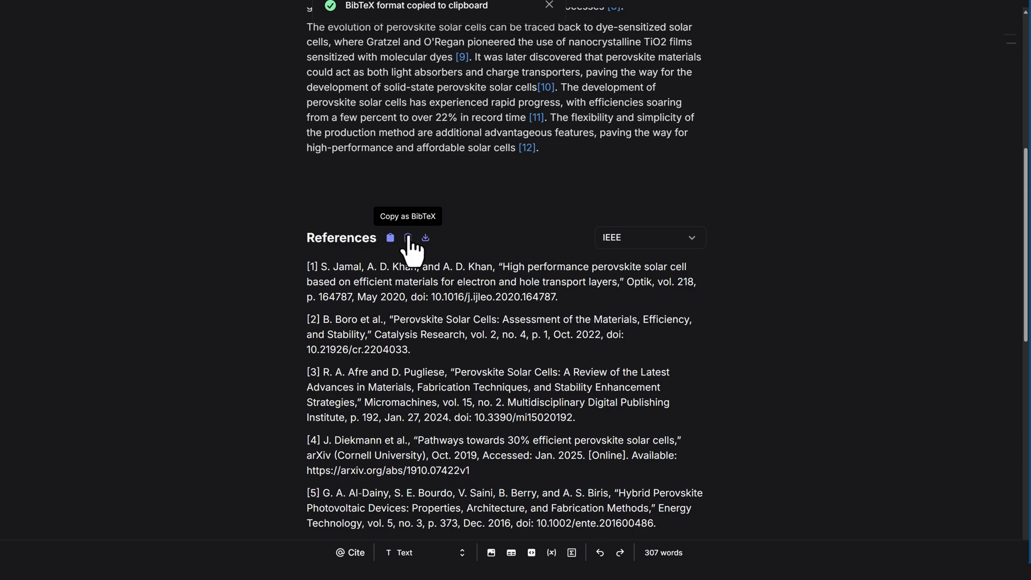
key(alt+Tab)
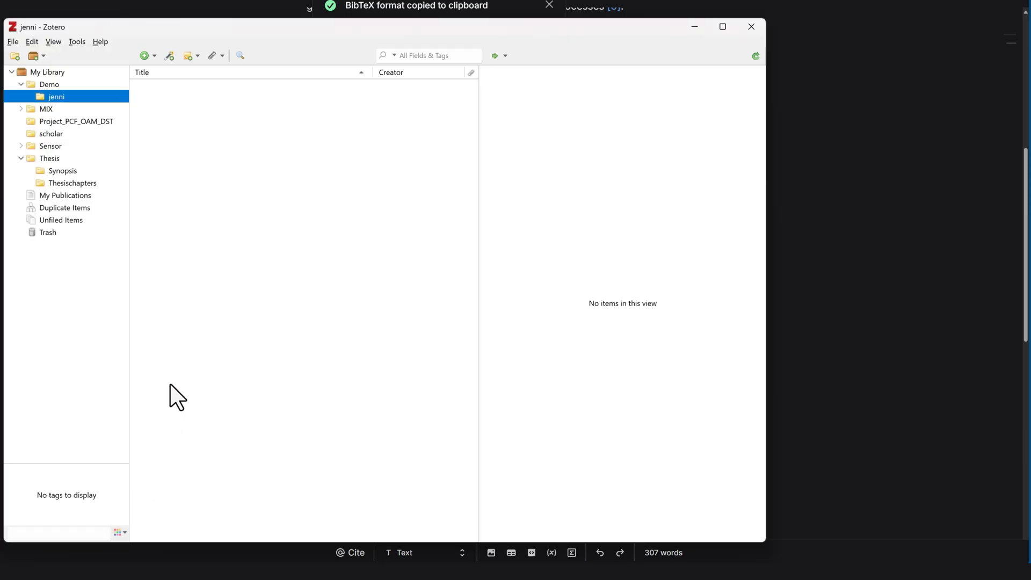
Import the copied BibTeX references from the clipboard into Zotero's jenni collection and show the first imported article's details.
click(16, 42)
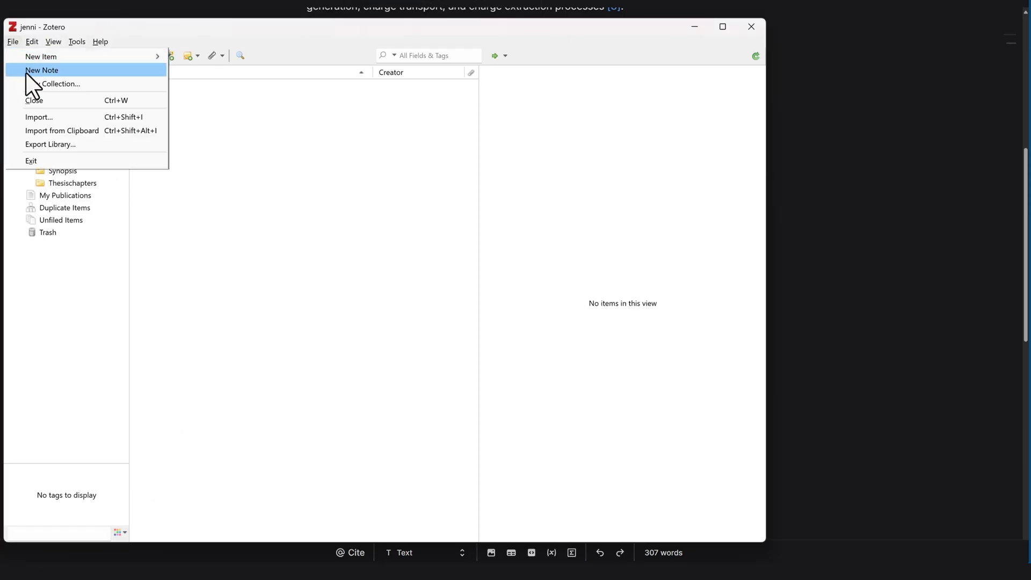
click(101, 130)
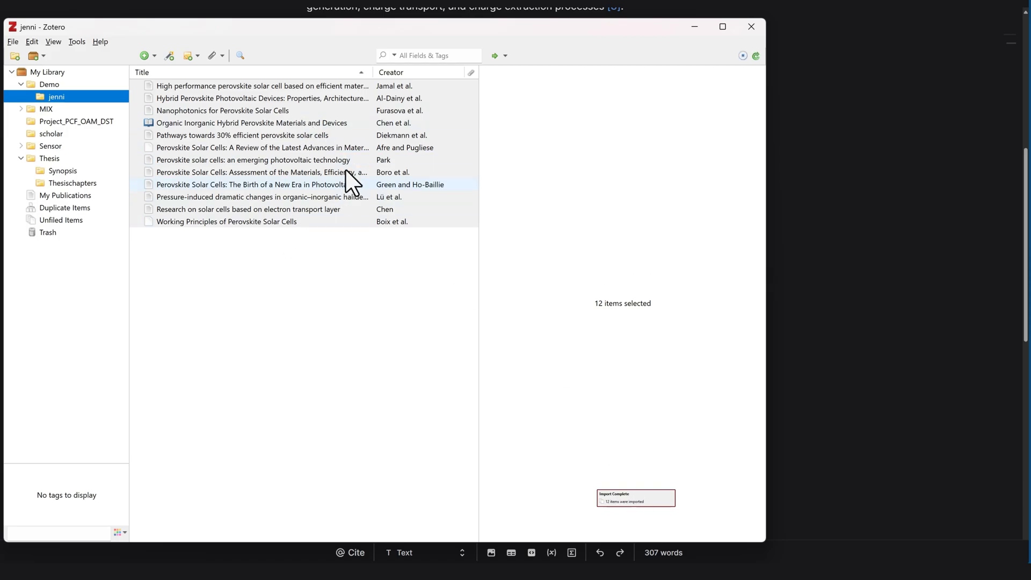
drag(300, 32, 282, 63)
click(612, 128)
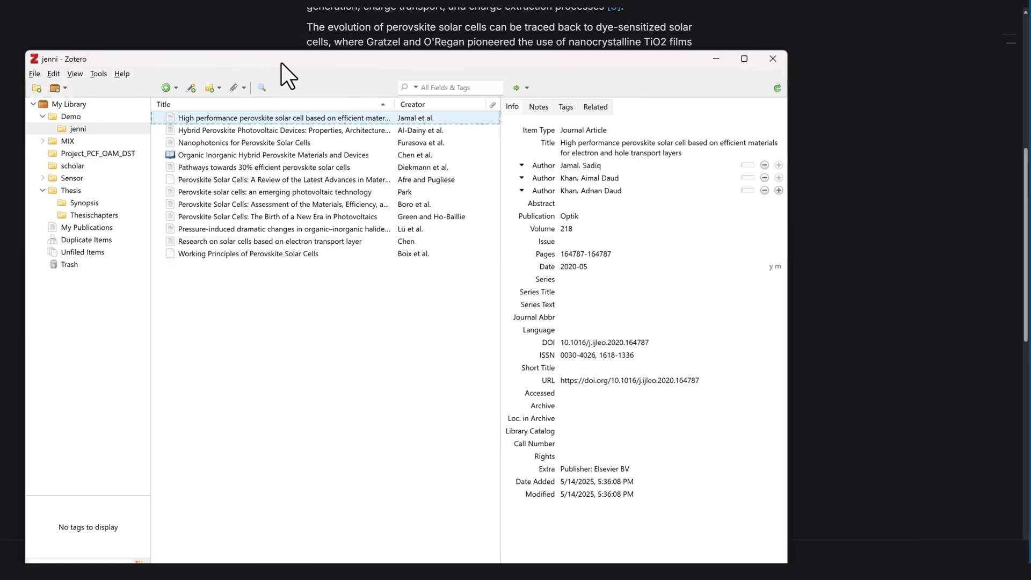
Review the source reference list in Jenni, and show the export and bibliography options for Zotero's jenni collection.
click(407, 21)
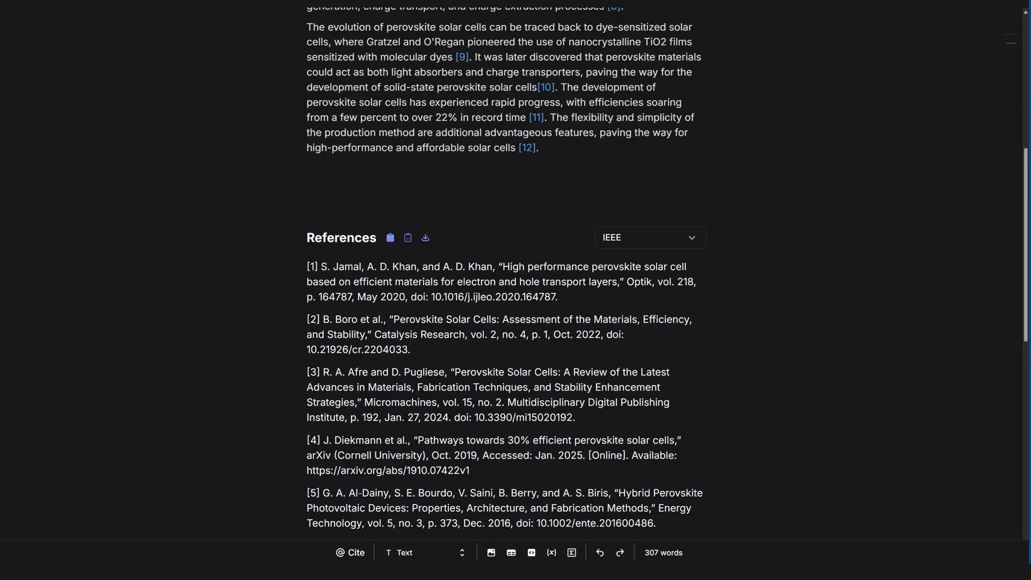
scroll(371, 333, down, 7)
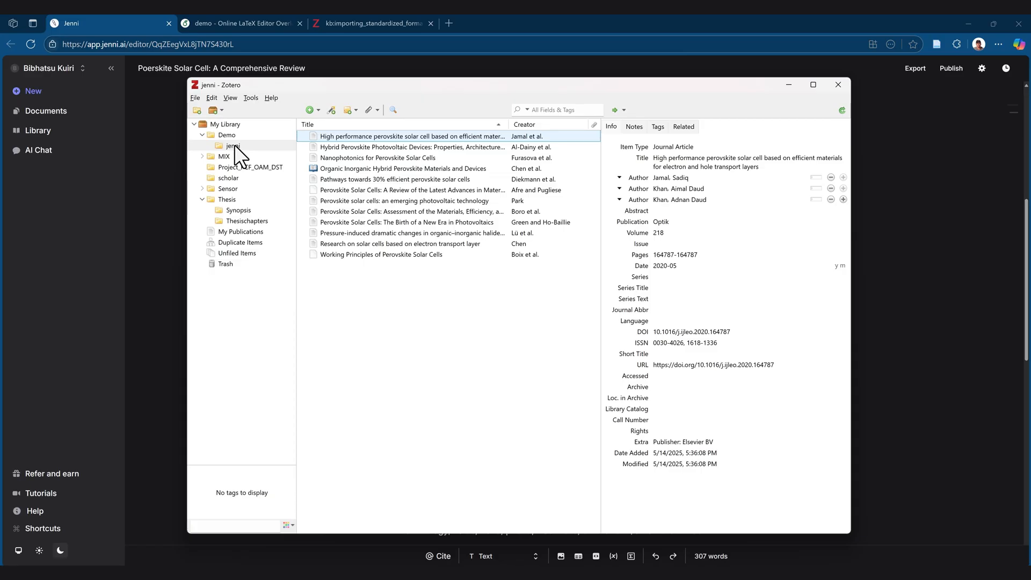
right_click(234, 145)
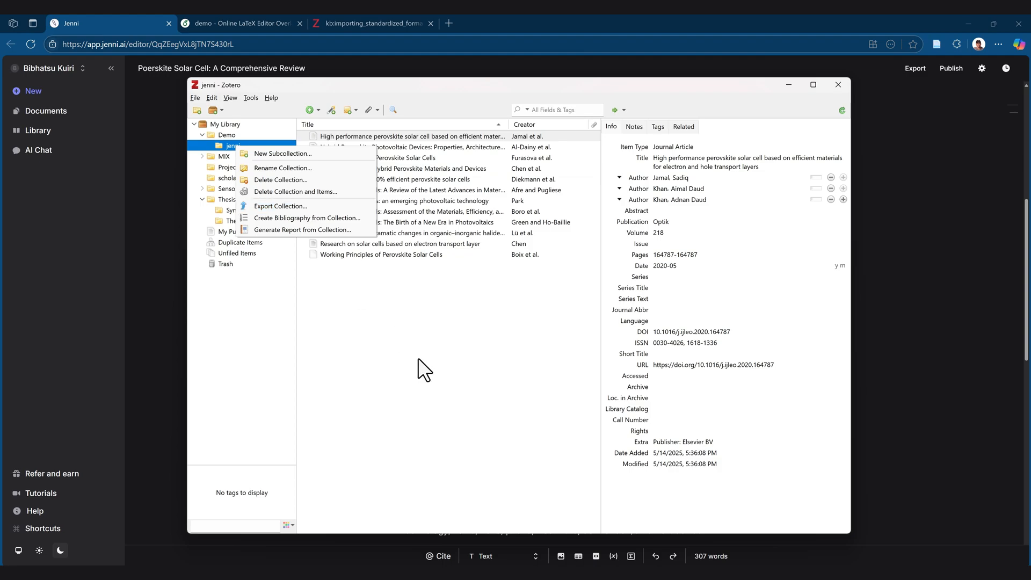
key(Escape)
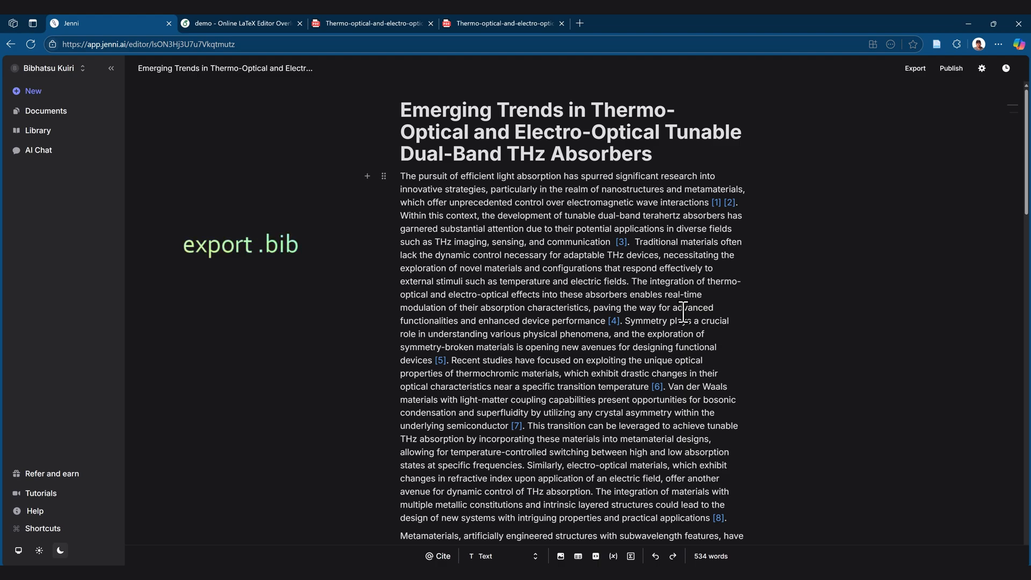
Show the BibTeX download option for the thermo-optical absorber paper's references and the .bib file in Overleaf's demo project, and return to Jenni.
scroll(683, 312, down, 15)
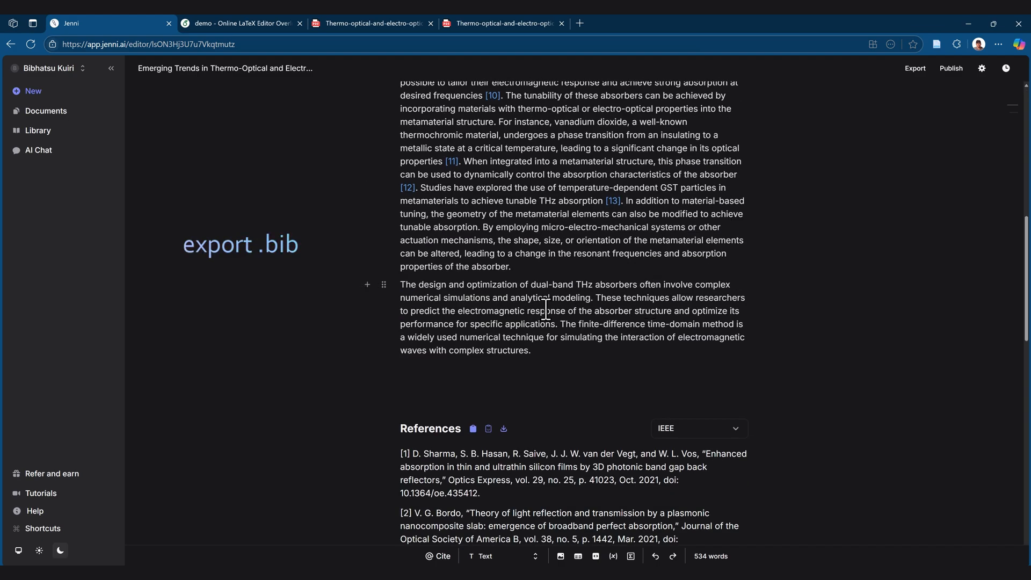
scroll(545, 310, down, 3)
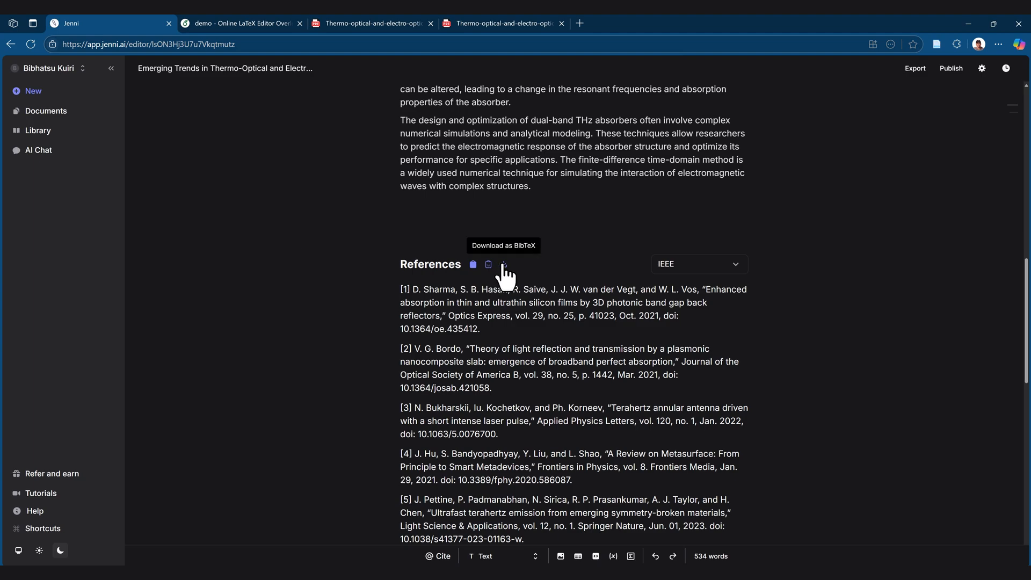
click(245, 23)
click(173, 126)
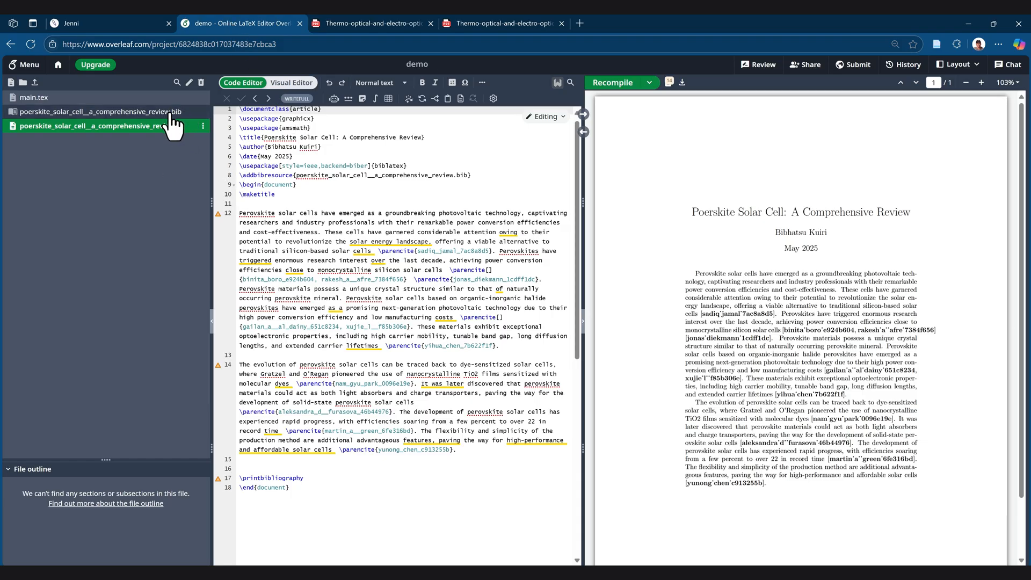
click(142, 27)
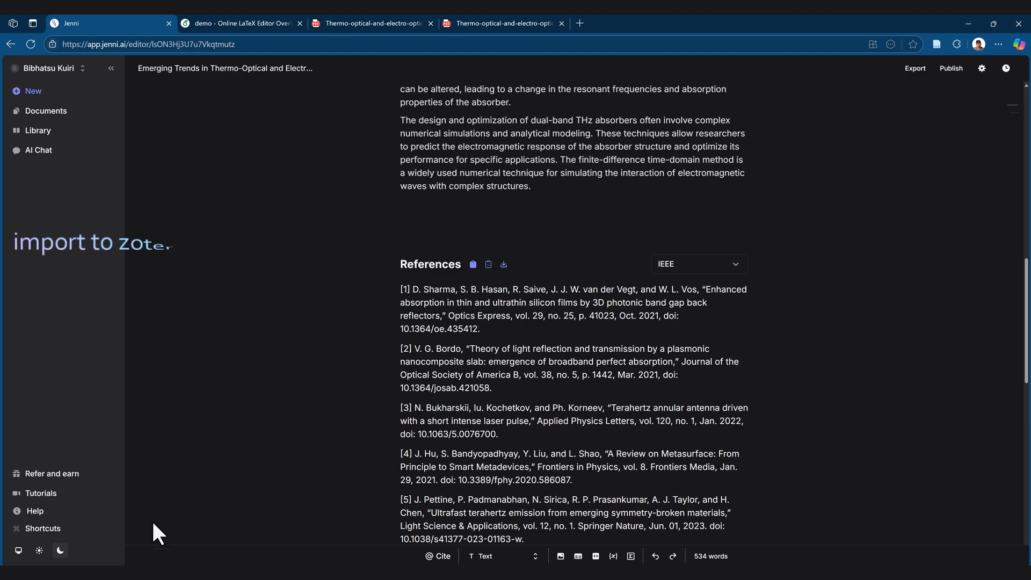
Switch to Zotero to show the jenni collection's imported references and available commands, and return to Jenni.
key(alt+Tab)
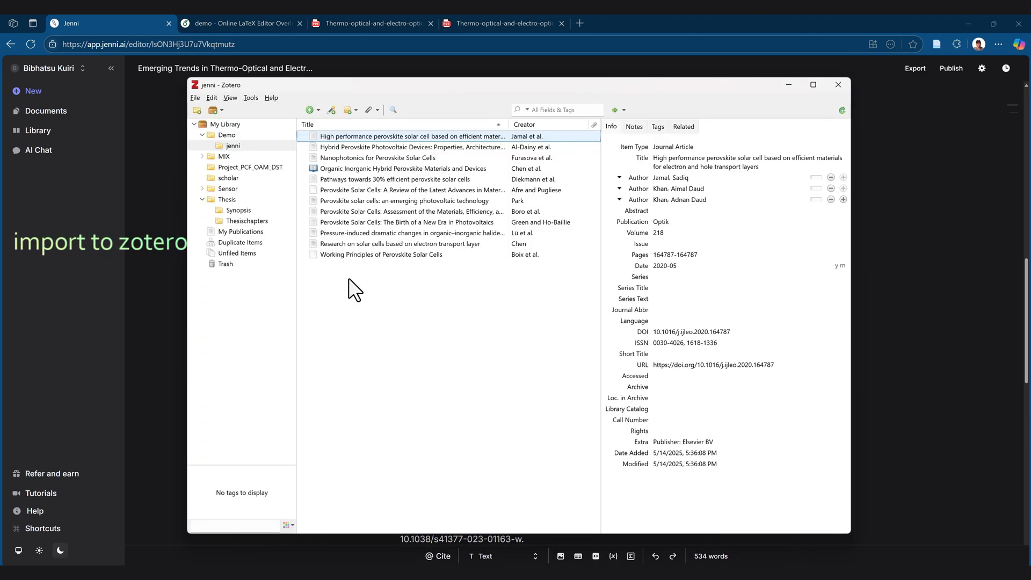
right_click(233, 143)
click(376, 315)
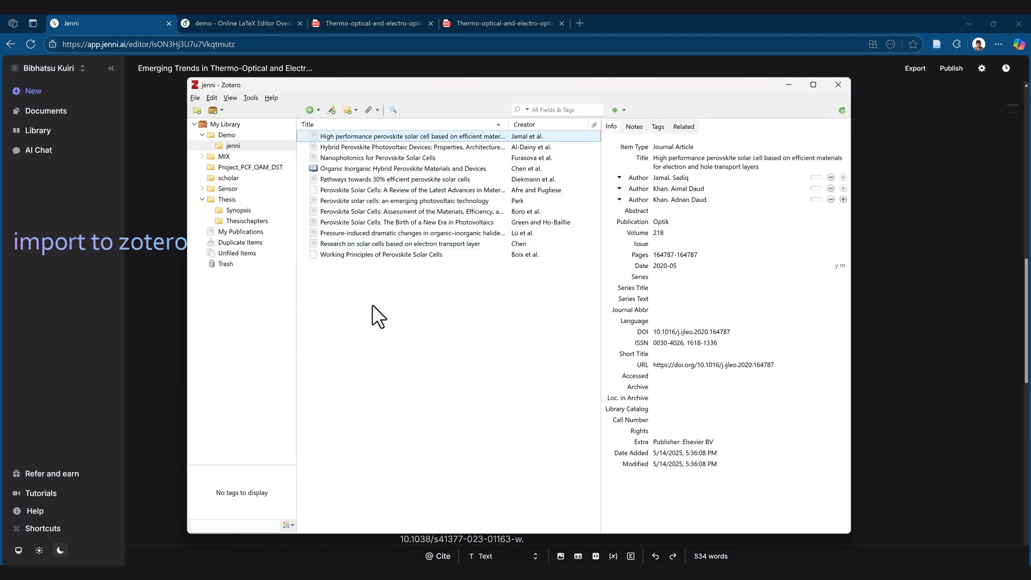
click(190, 98)
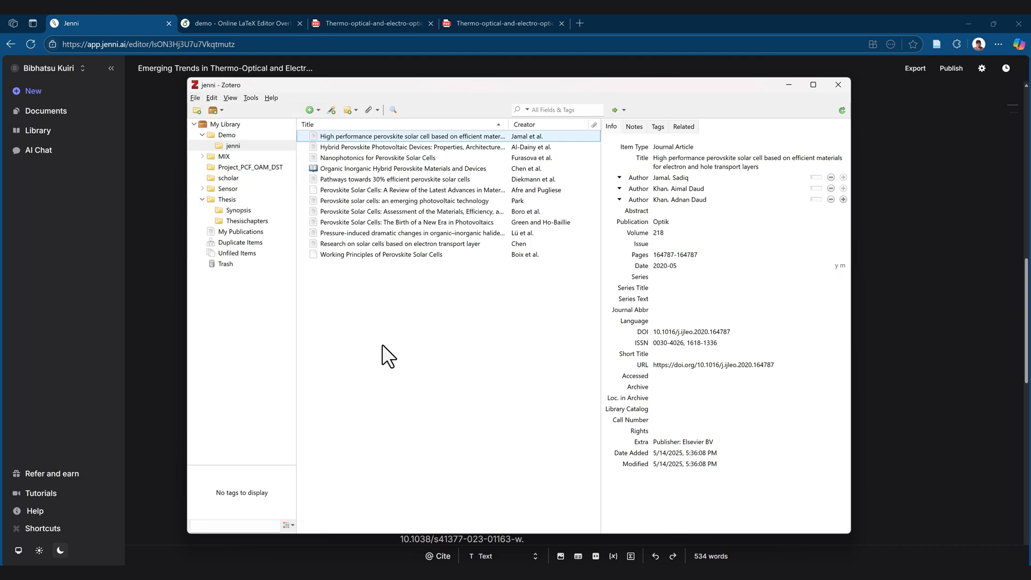
click(715, 16)
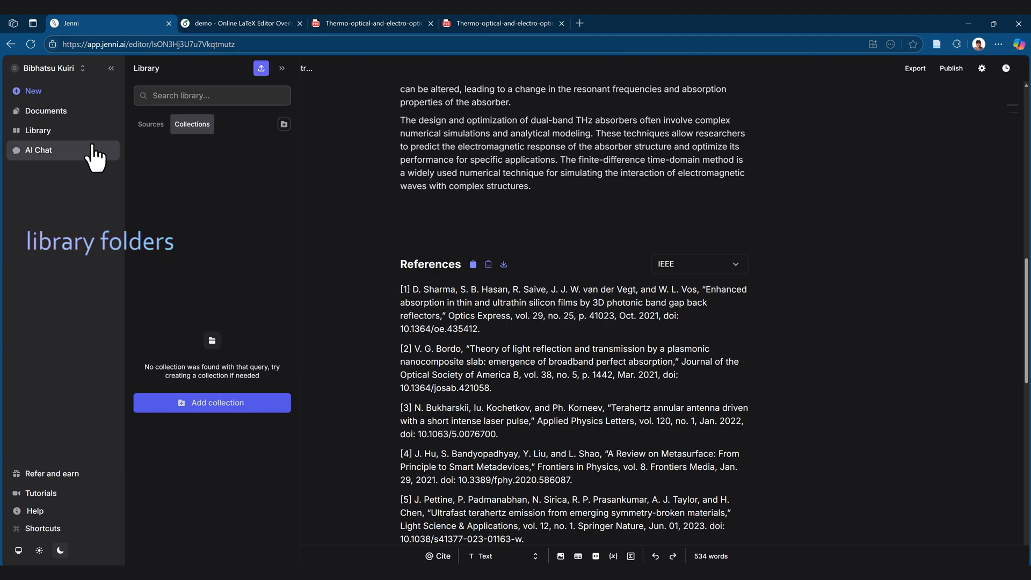
Create a collection named thermo-optic-2025 in the Jenni library.
click(53, 134)
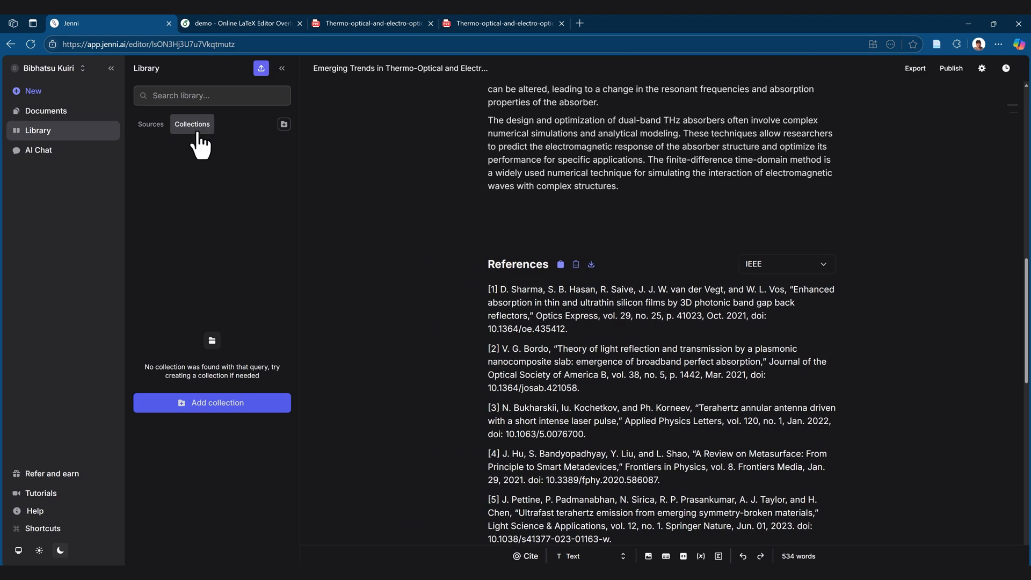
click(283, 126)
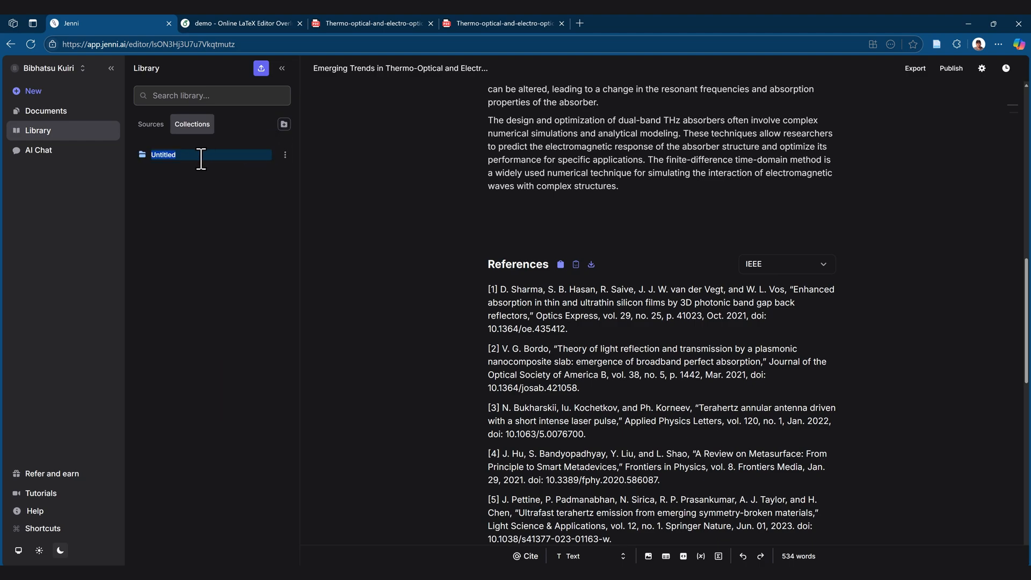
text(thermo-optic-2025)
key(Return)
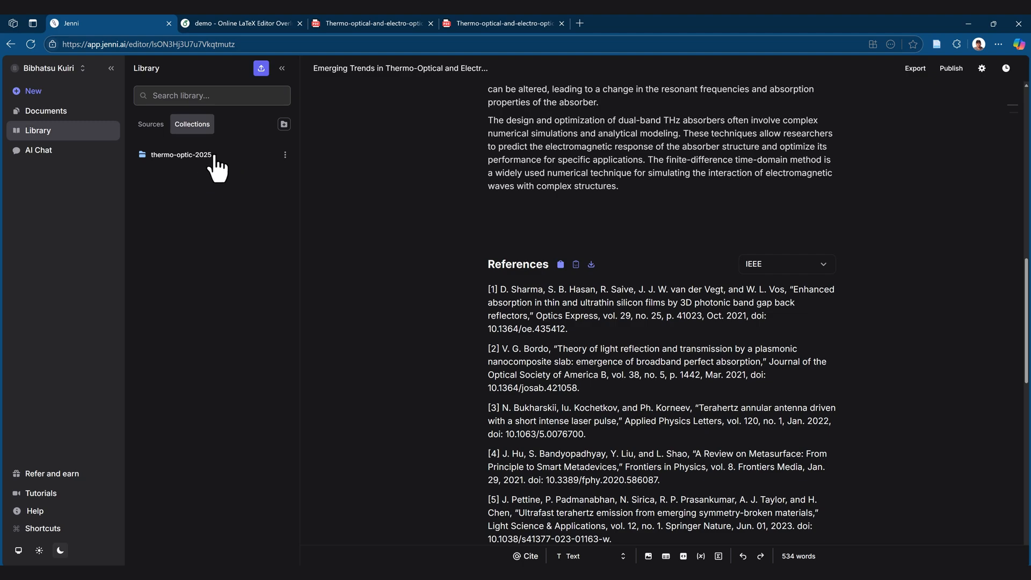
Open the thermo-optic-2025 collection to view its contents, return to the collections list and close the library.
click(185, 156)
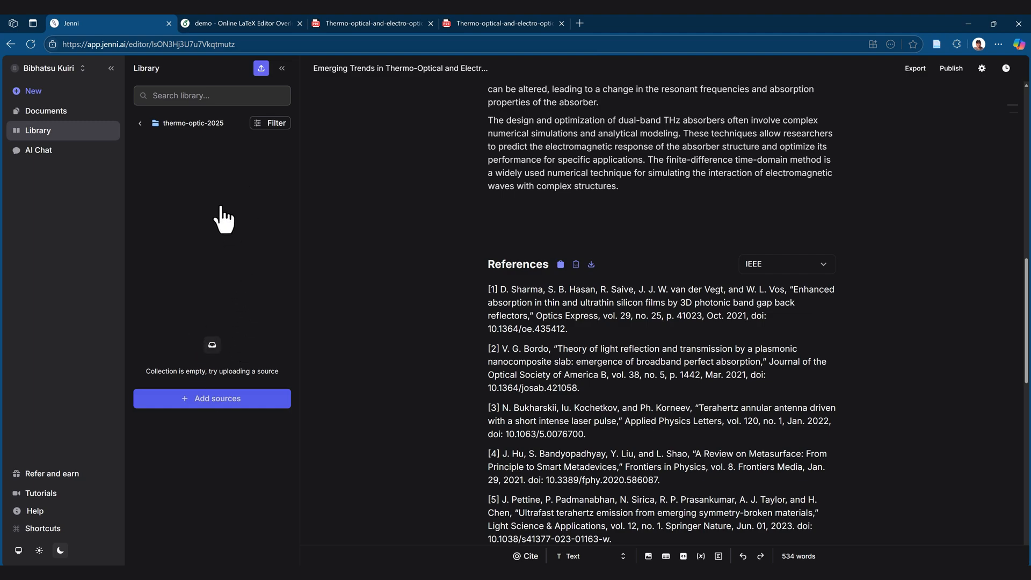
click(140, 123)
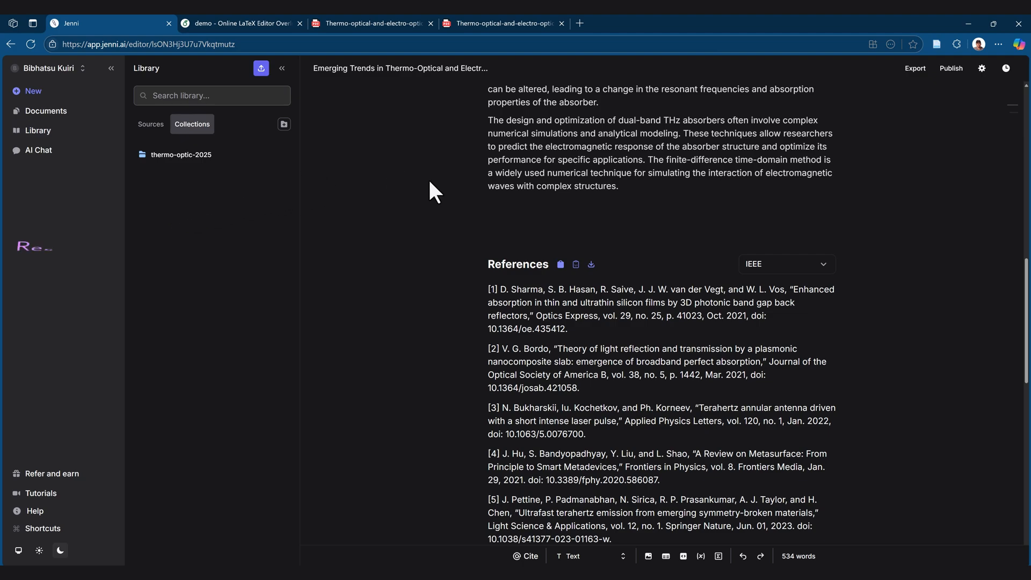
click(282, 68)
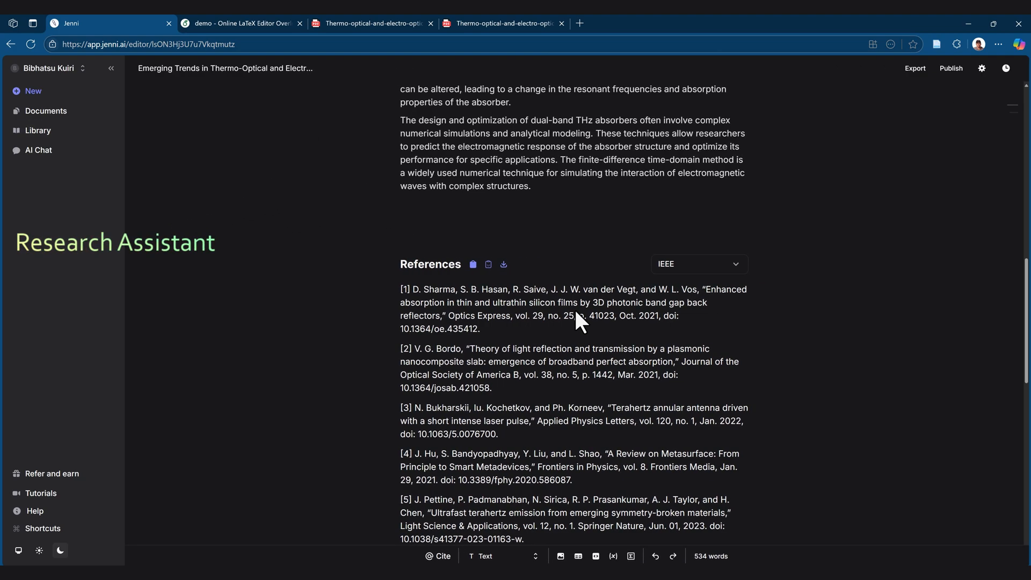
scroll(574, 376, up, 3)
scroll(574, 387, up, 6)
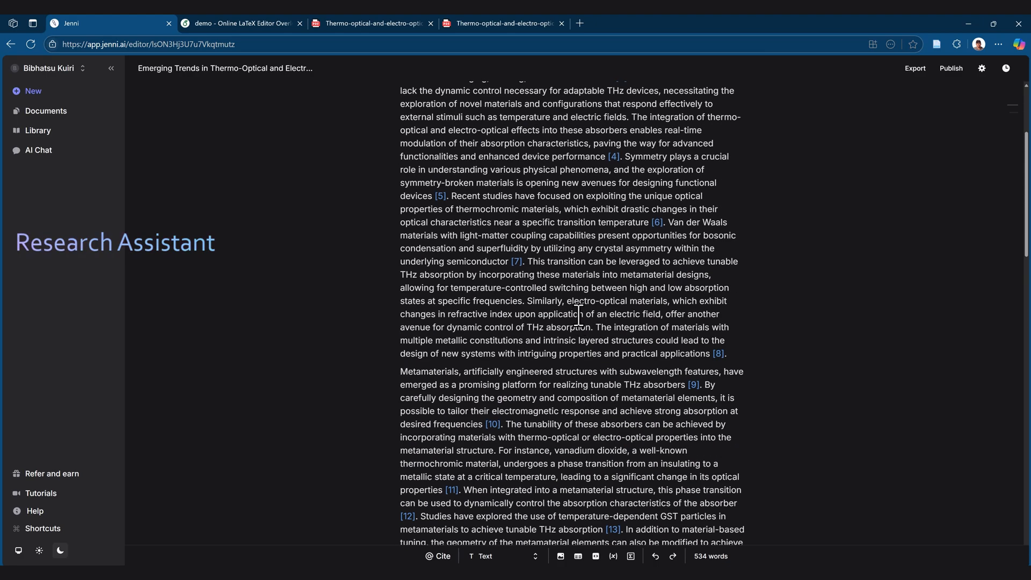
scroll(586, 300, down, 6)
scroll(586, 293, up, 6)
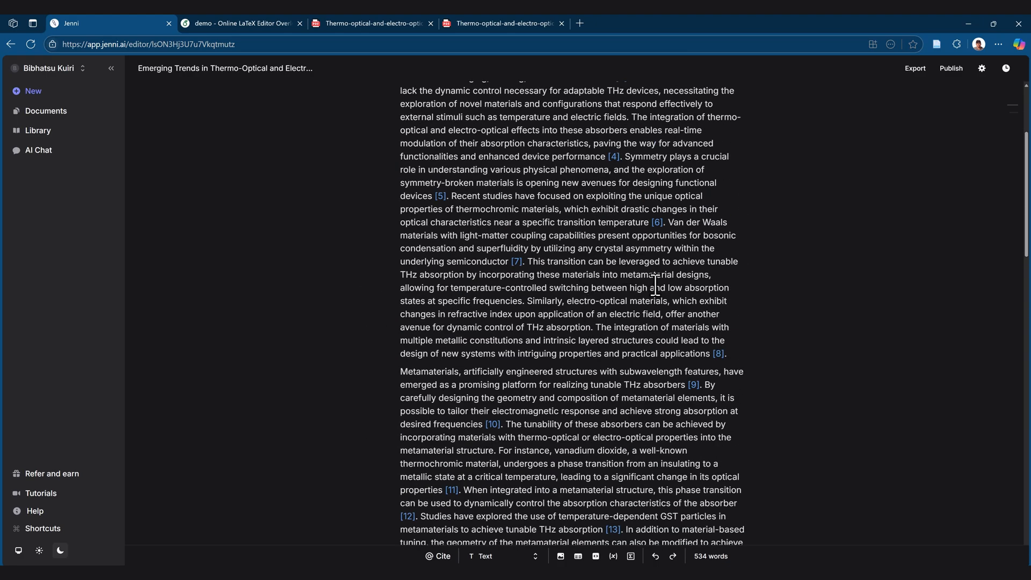
mouse_move(670, 302)
mouse_down()
mouse_move(575, 301)
mouse_move(667, 302)
mouse_up()
click(608, 339)
click(667, 302)
click(525, 336)
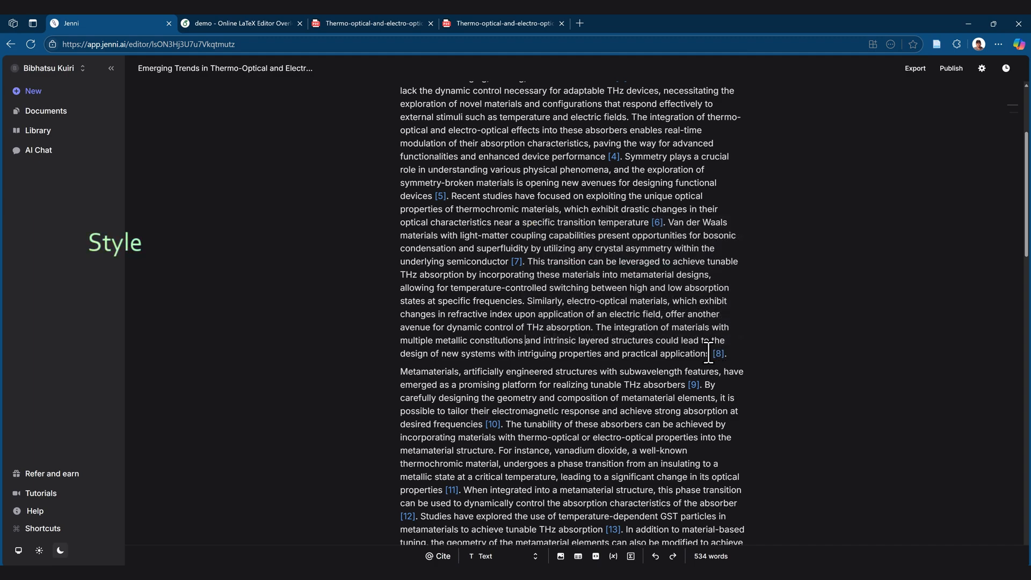
Select the opening sentence of the first paragraph and show AI Edit's options for it, including the Paraphrase tones and Simplify.
scroll(660, 333, up, 3)
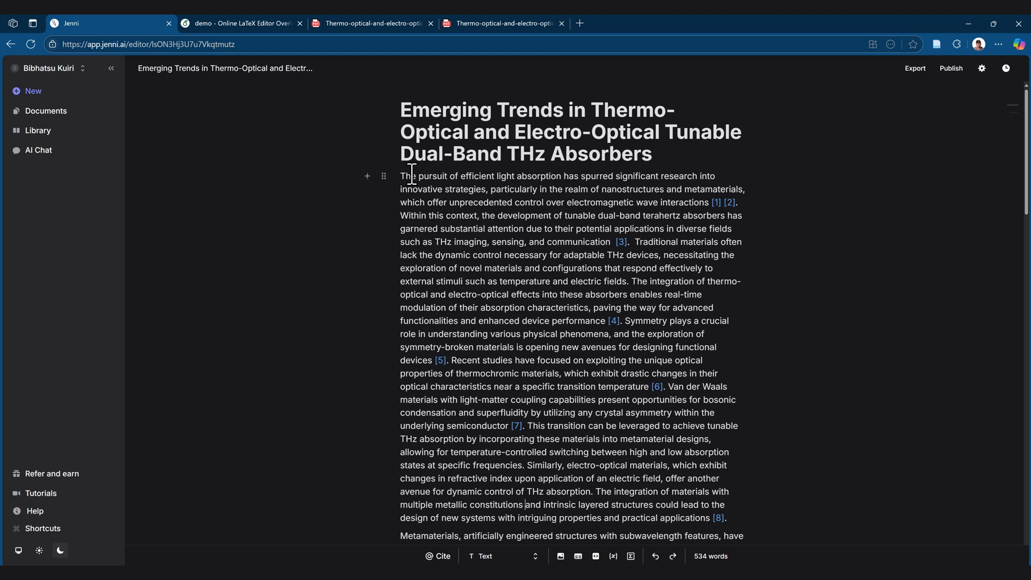
click(488, 230)
drag(411, 177, 564, 349)
click(624, 252)
drag(709, 206, 429, 183)
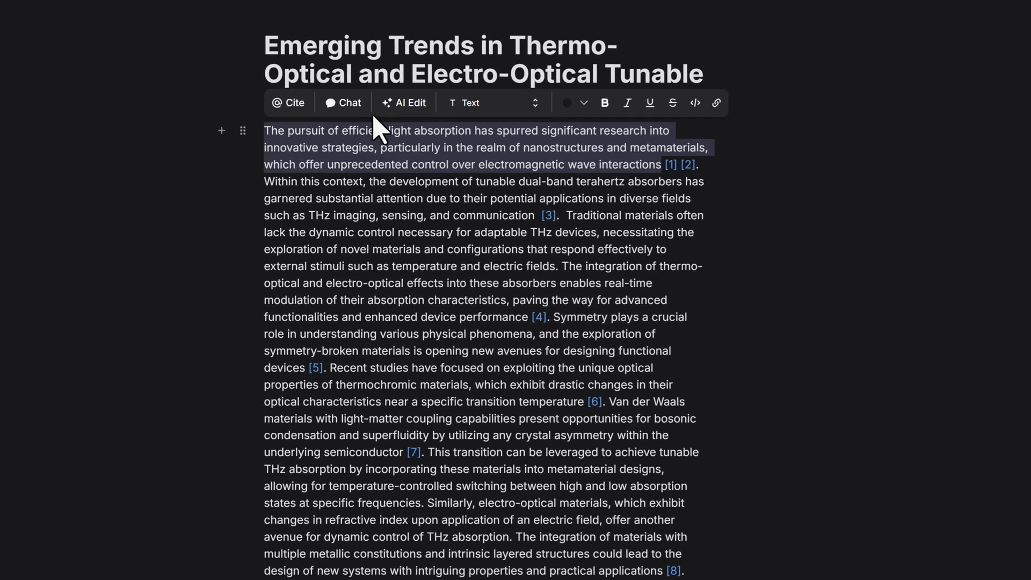
click(413, 105)
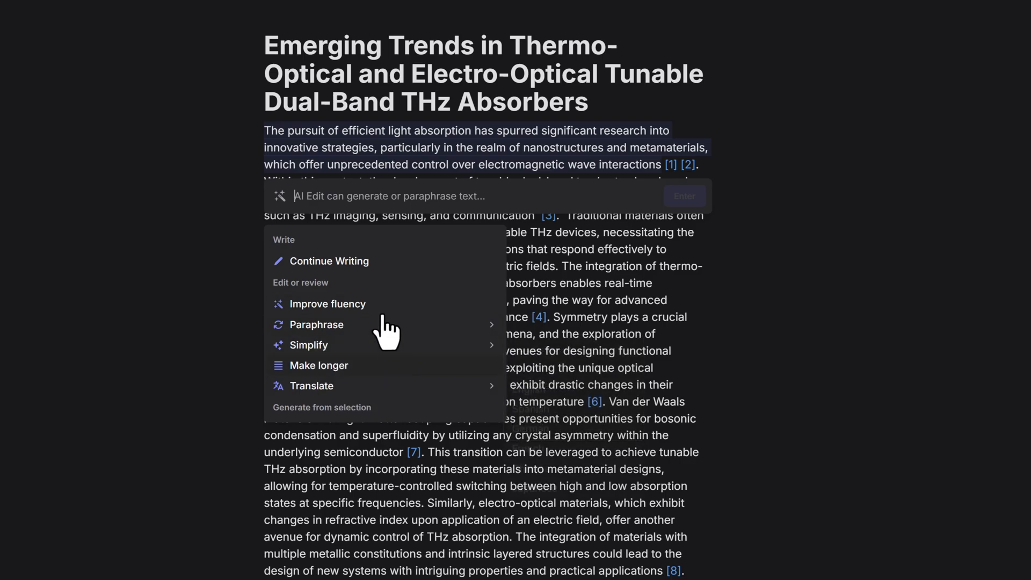
click(317, 324)
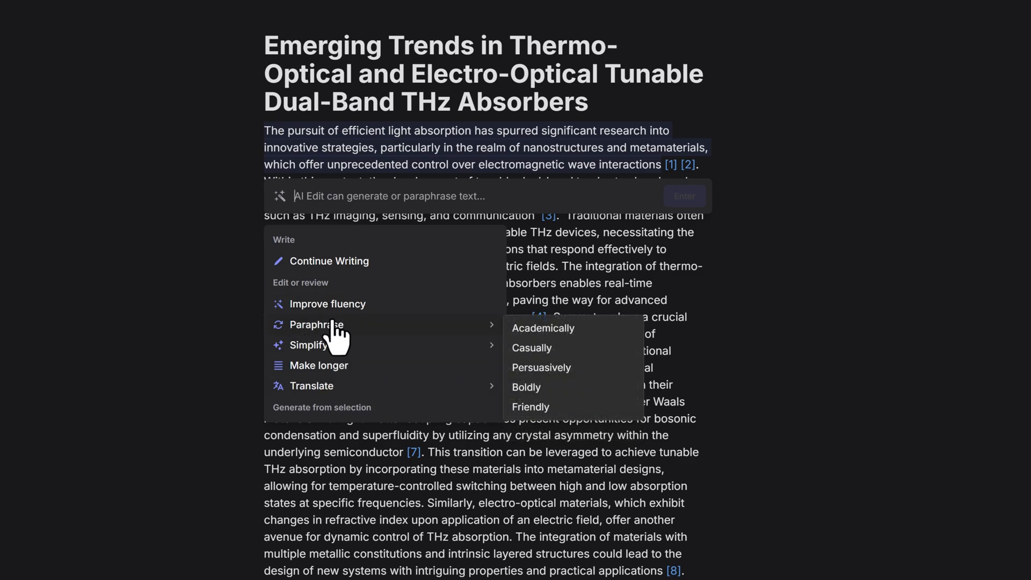
click(358, 346)
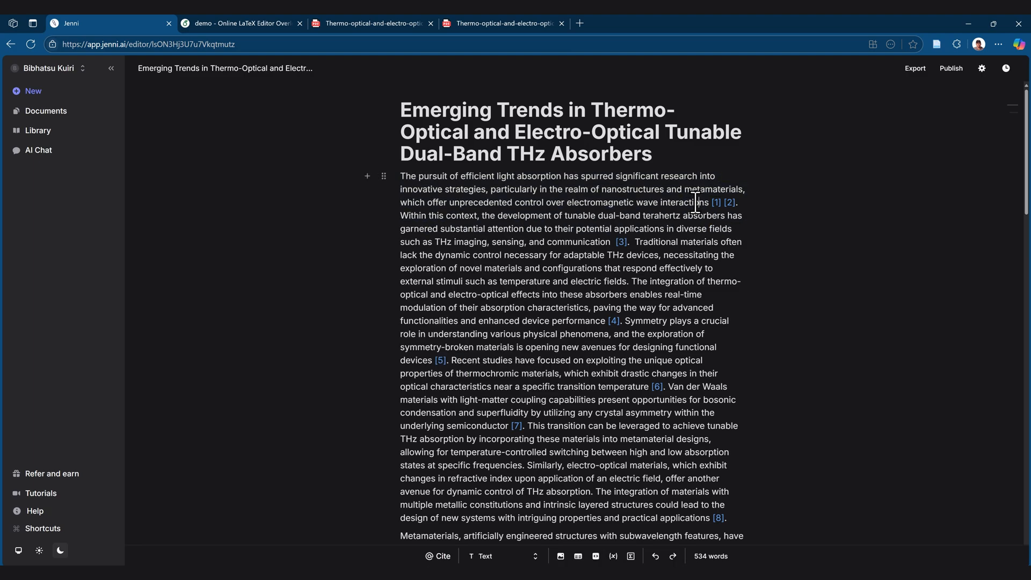
click(677, 203)
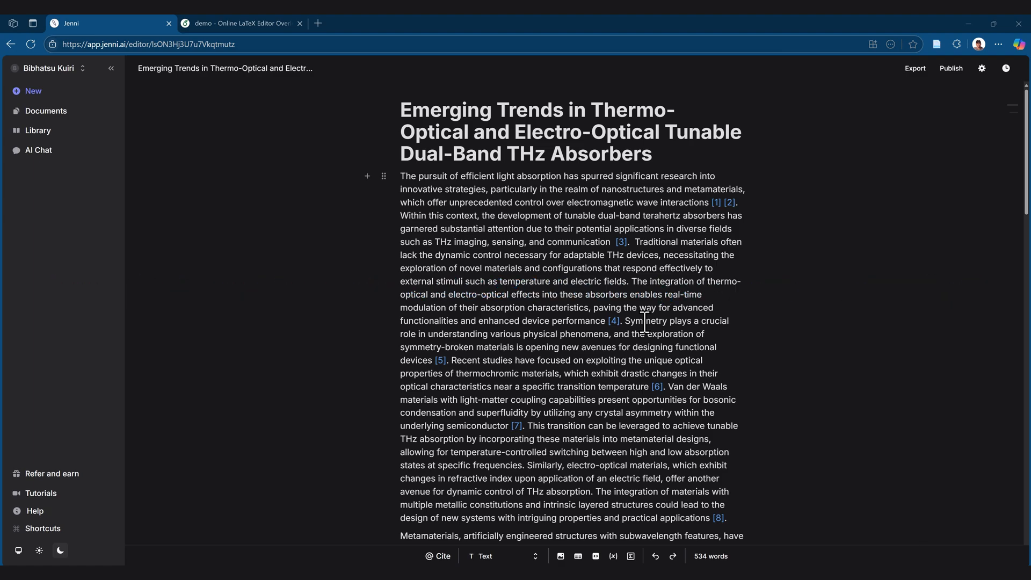
scroll(645, 322, down, 3)
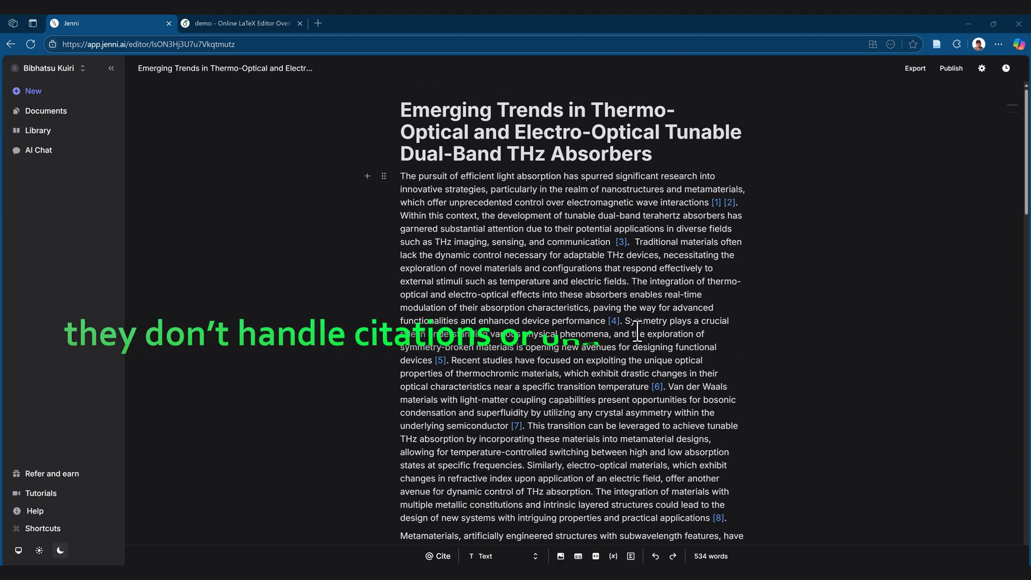
scroll(643, 327, up, 3)
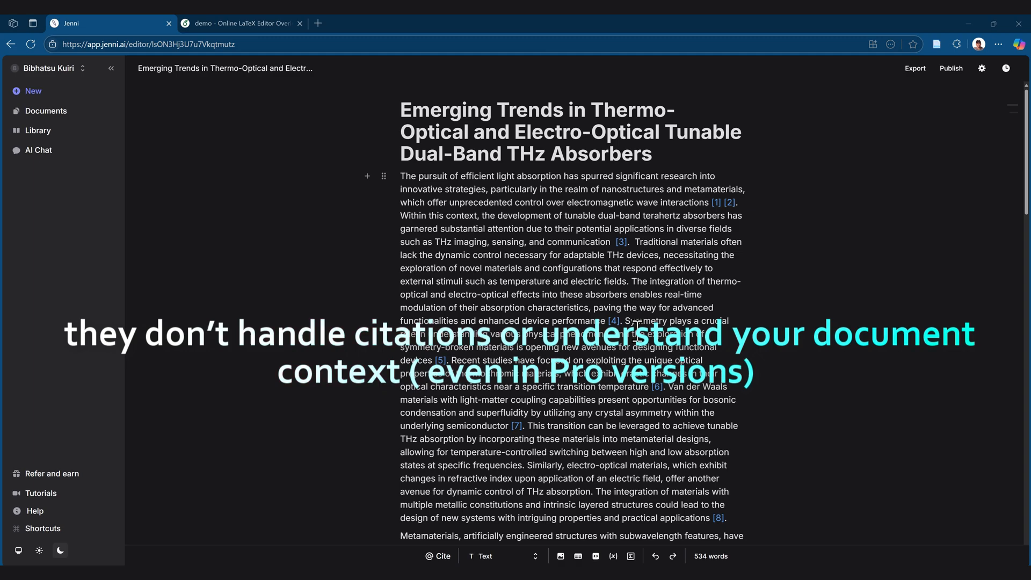
scroll(681, 353, down, 3)
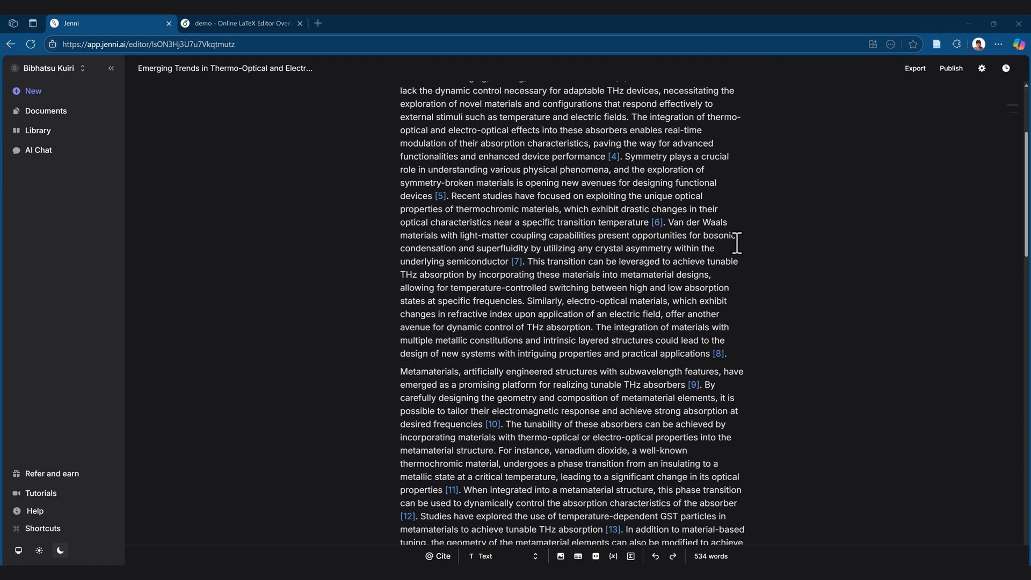
scroll(664, 269, up, 3)
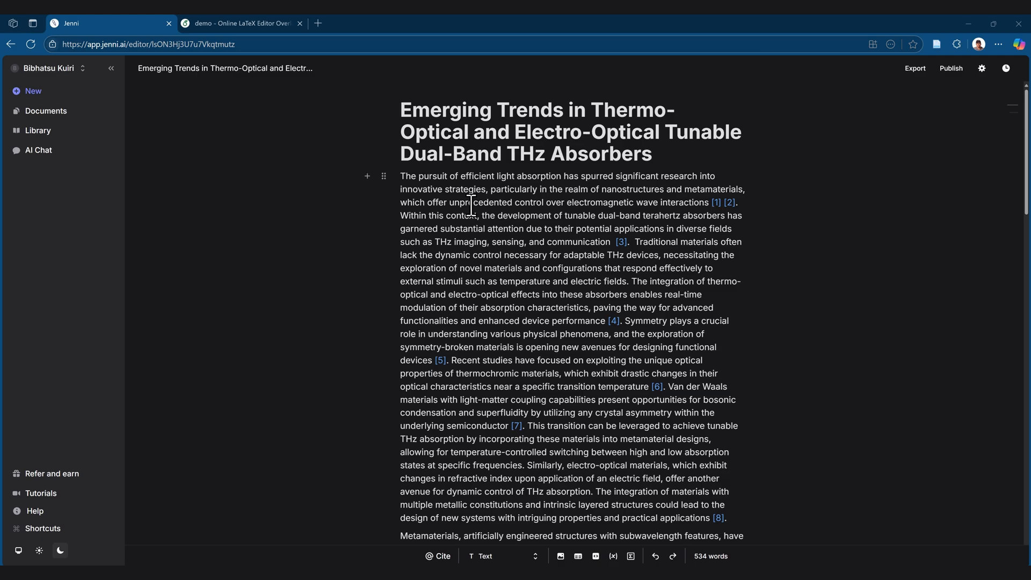
scroll(537, 269, down, 3)
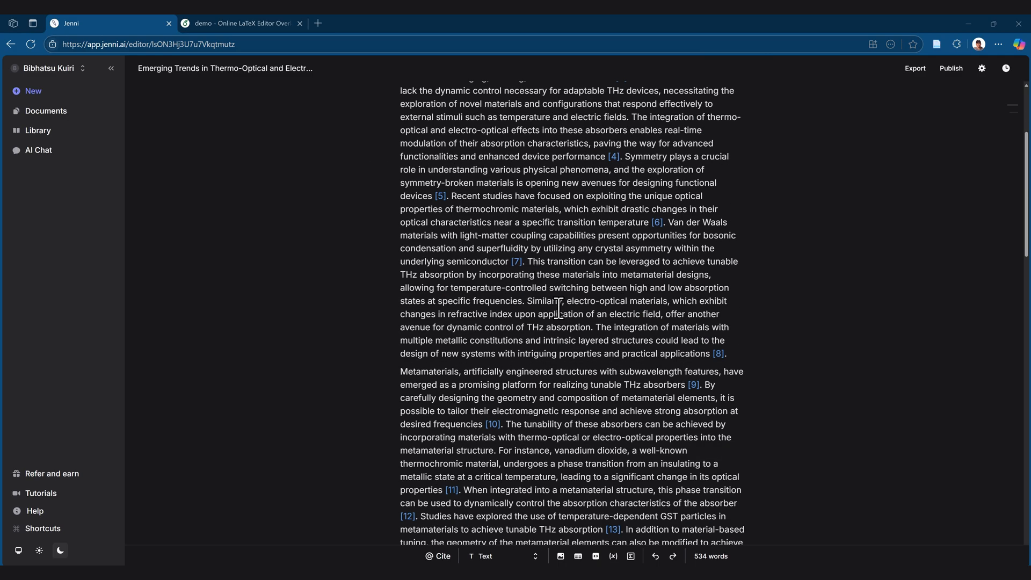
scroll(559, 308, down, 3)
scroll(625, 348, down, 3)
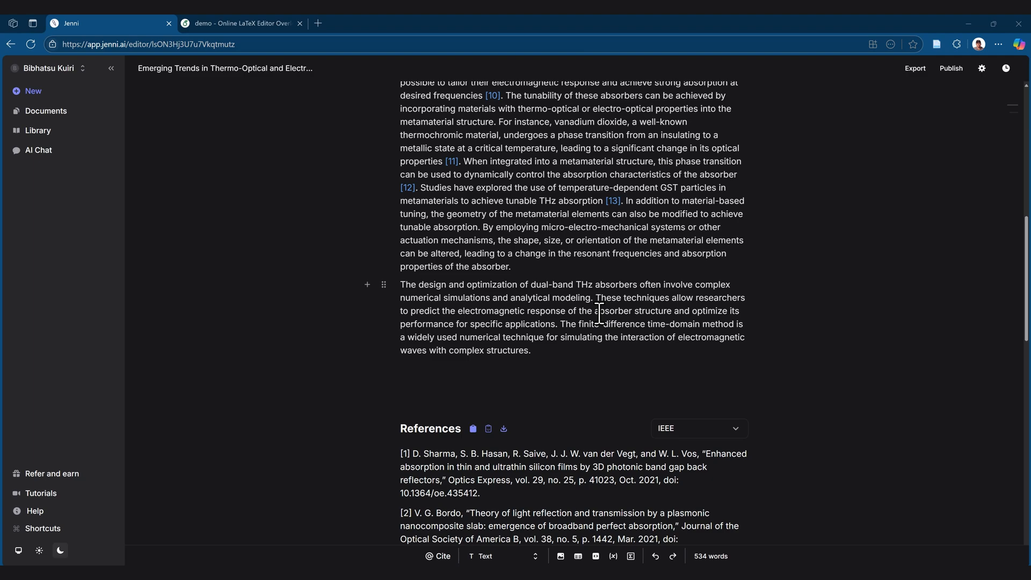
scroll(584, 271, up, 6)
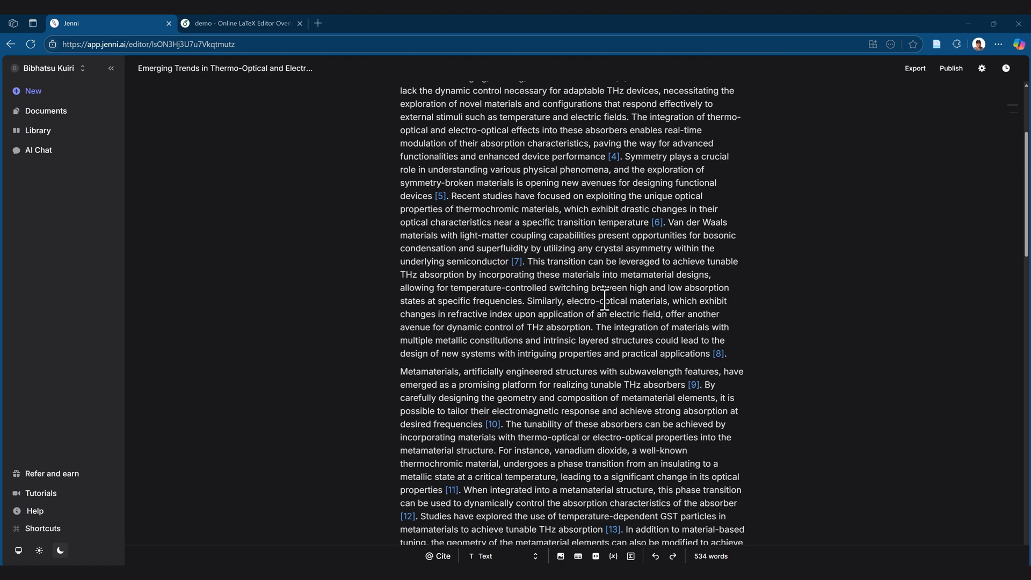
scroll(604, 300, down, 11)
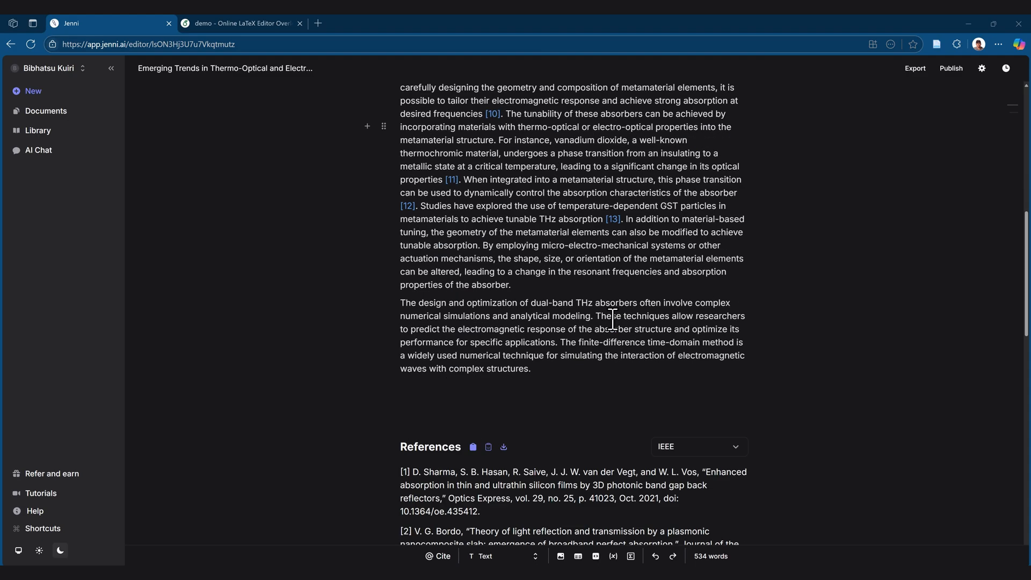
scroll(611, 322, up, 6)
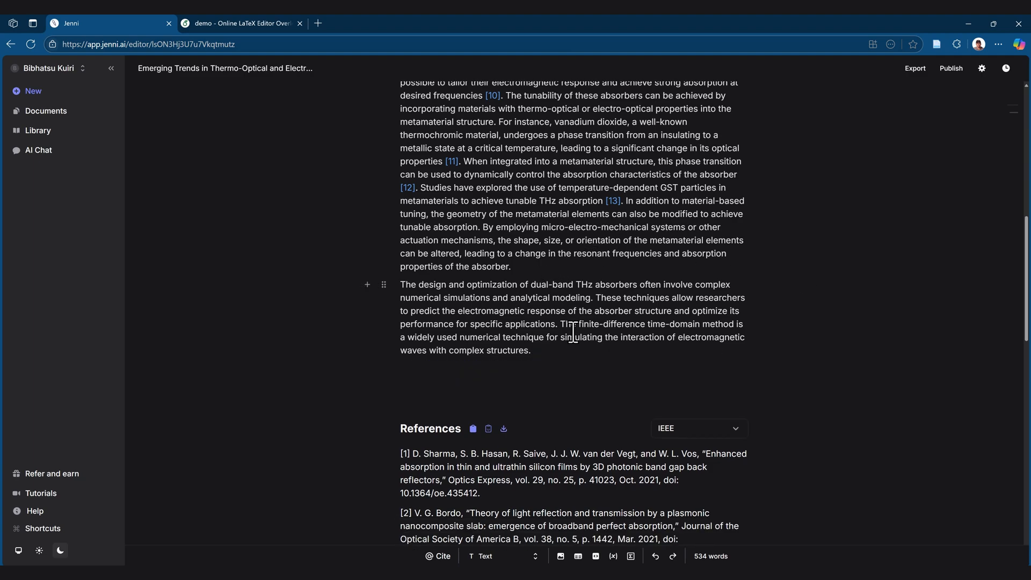
click(564, 267)
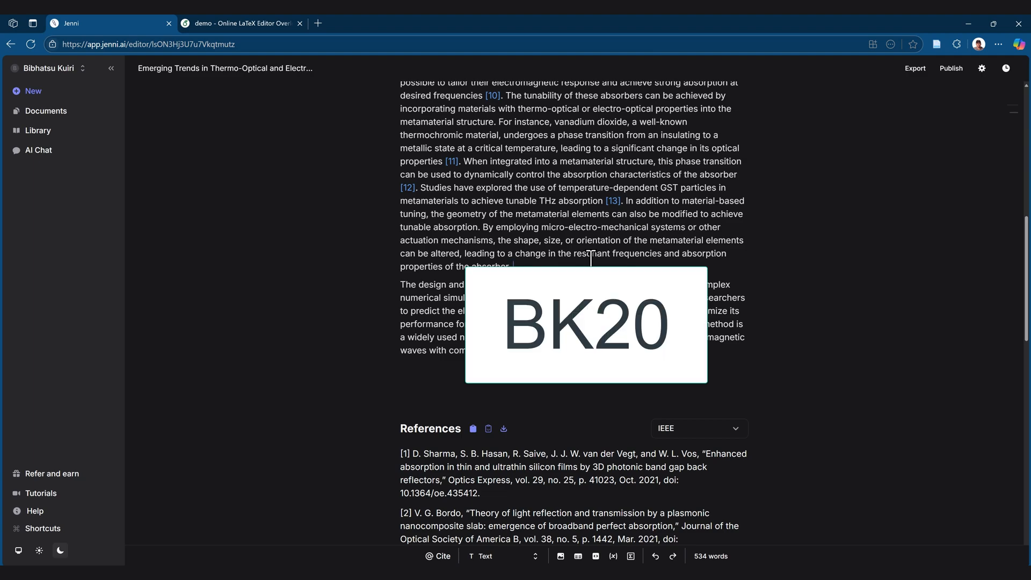
key(Escape)
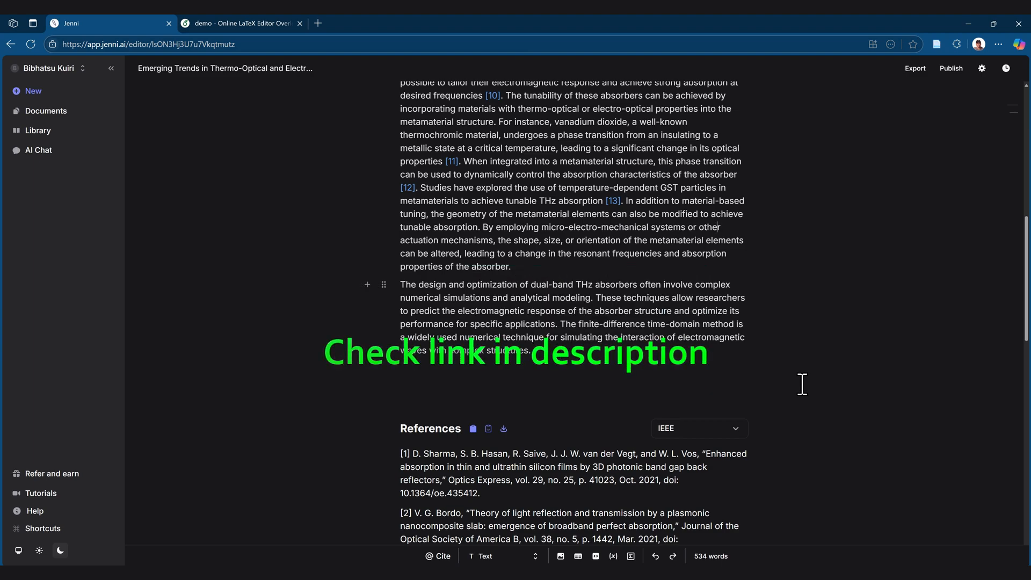
scroll(777, 304, up, 15)
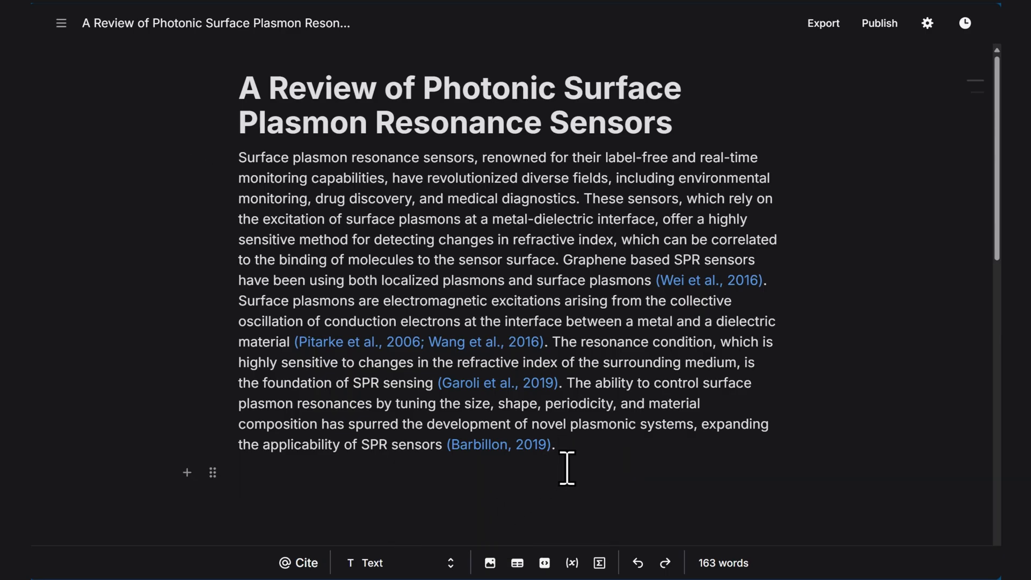
Place the text cursor at the end of the paragraph above the references in the photonic surface plasmon resonance sensors review.
scroll(592, 431, down, 5)
click(564, 188)
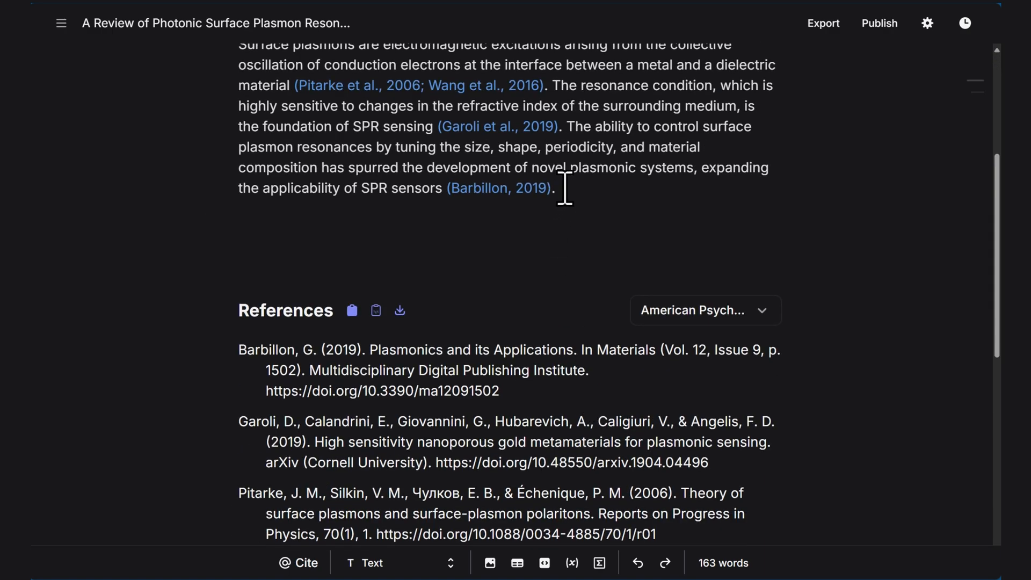